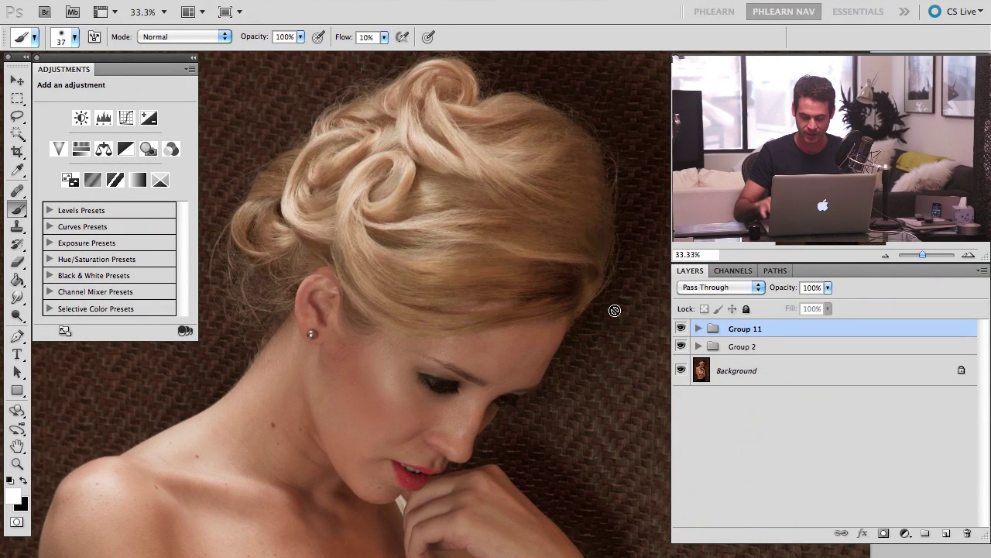
Compare the hair retouching before and after by toggling the visibility of Group 11
{"action": "key", "text": "super+plus"}
{"action": "key", "text": "super+plus"}
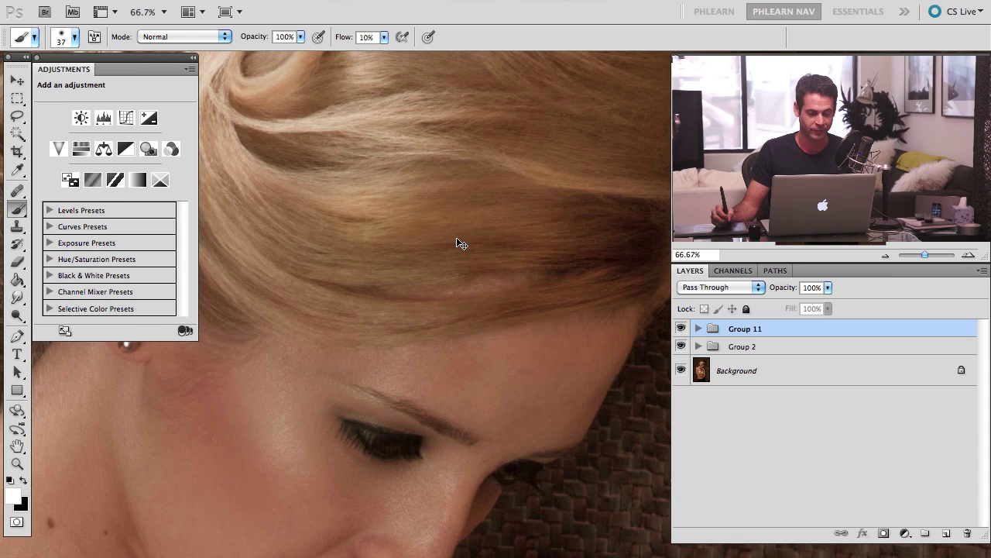
{"action": "left_click", "coordinate": [39, 60]}
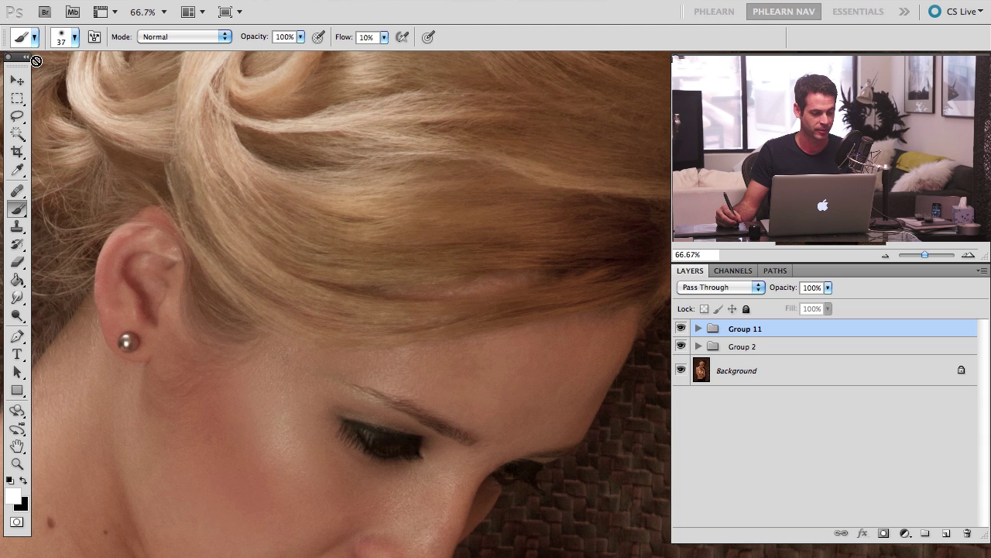
{"action": "left_click_drag", "start_coordinate": [365, 144], "coordinate": [350, 296]}
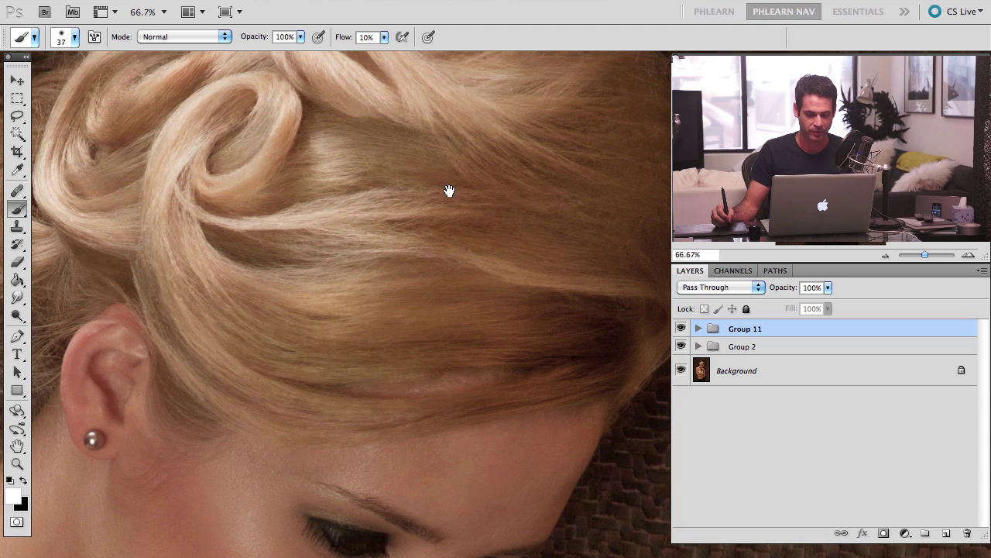
{"action": "left_click_drag", "start_coordinate": [449, 193], "coordinate": [429, 230]}
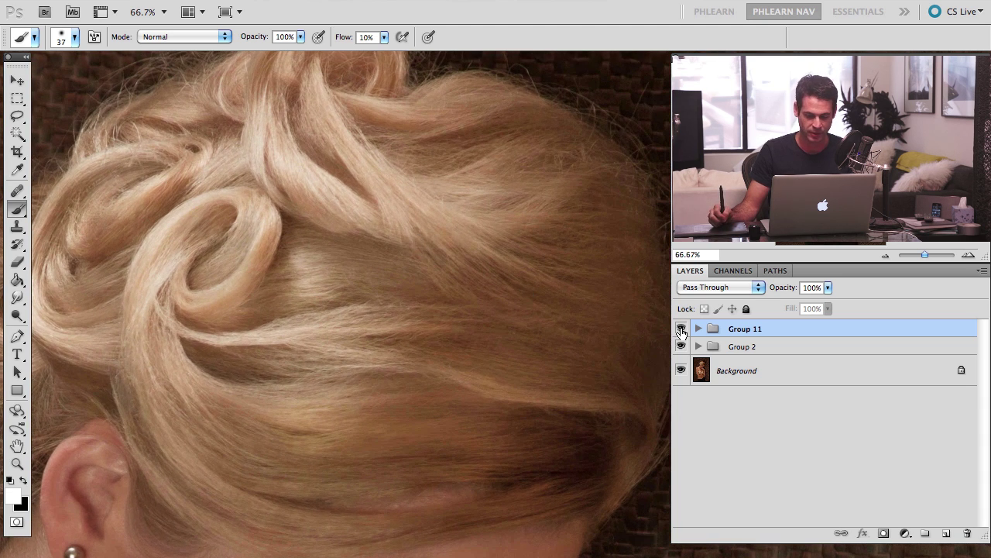
{"action": "left_click", "coordinate": [680, 332]}
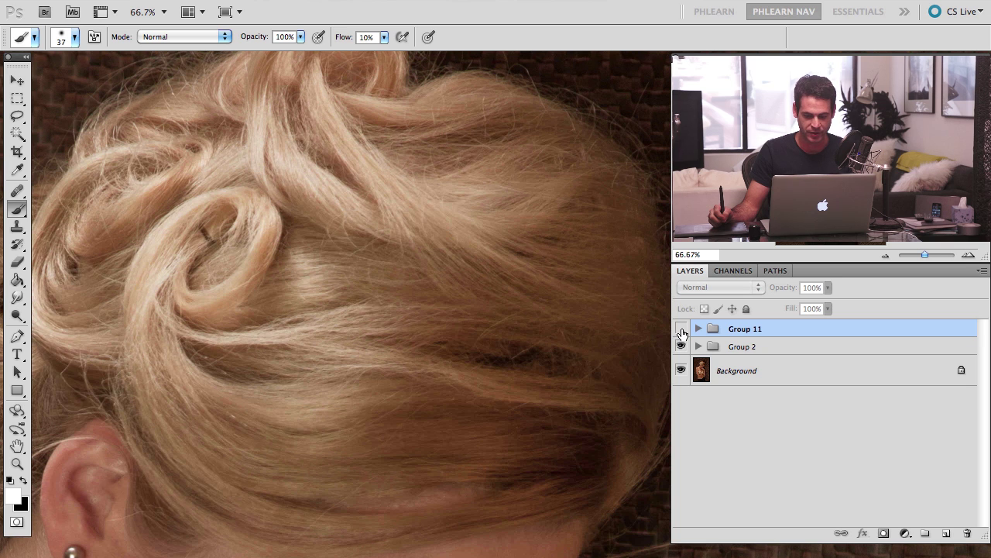
{"action": "left_click", "coordinate": [681, 329]}
{"action": "left_click", "coordinate": [680, 329]}
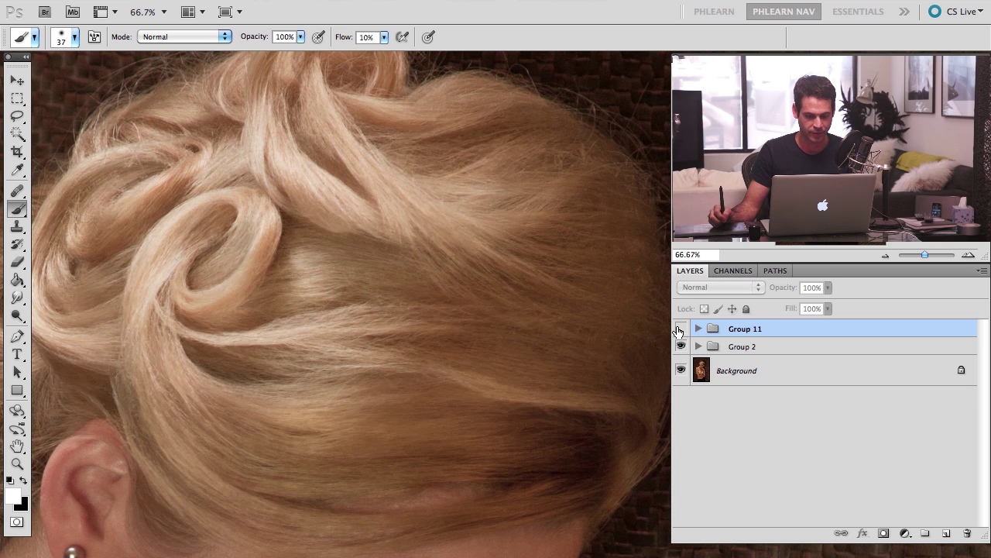
{"action": "left_click", "coordinate": [681, 329]}
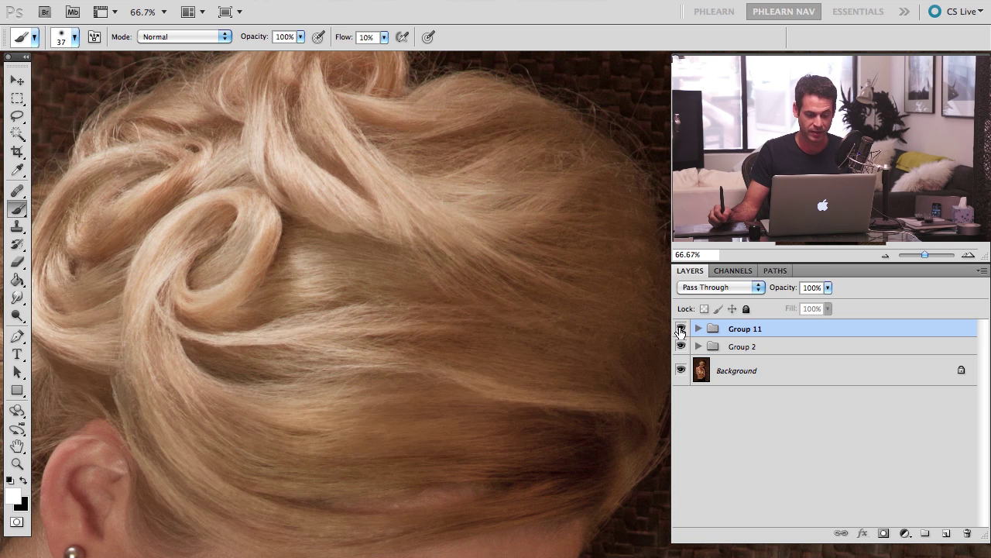
{"action": "left_click", "coordinate": [680, 329]}
{"action": "left_click", "coordinate": [681, 330]}
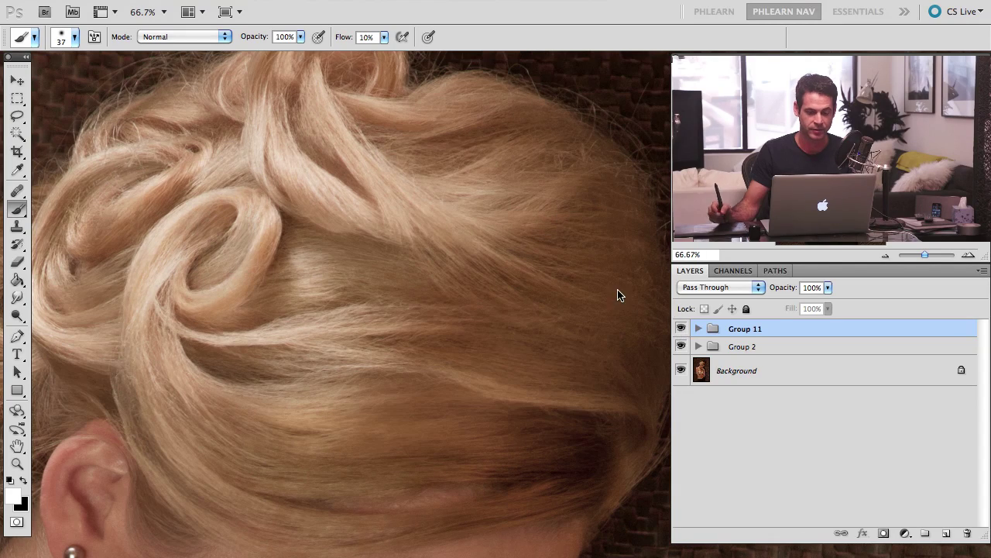
{"action": "key", "text": "super+minus"}
{"action": "key", "text": "super+minus"}
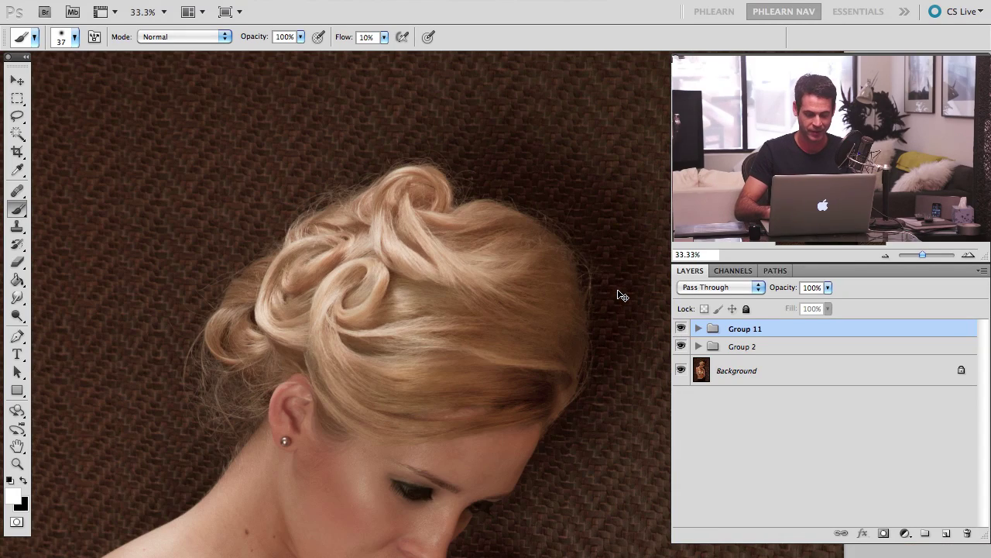
{"action": "left_click_drag", "start_coordinate": [297, 252], "coordinate": [313, 57]}
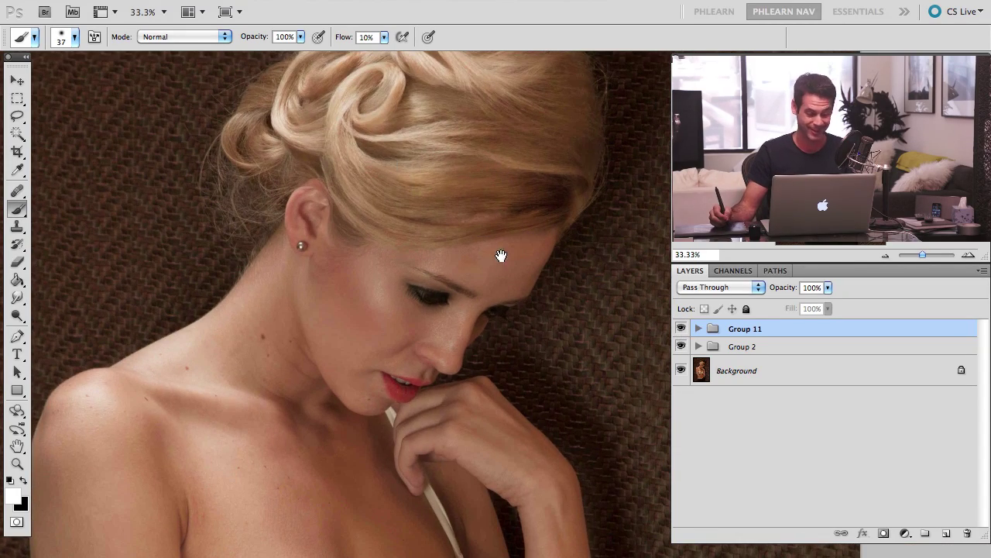
Add two new blank layers above Group 11, with white as the foreground colour for painting highlights
{"action": "key", "text": "super+alt+shift+n"}
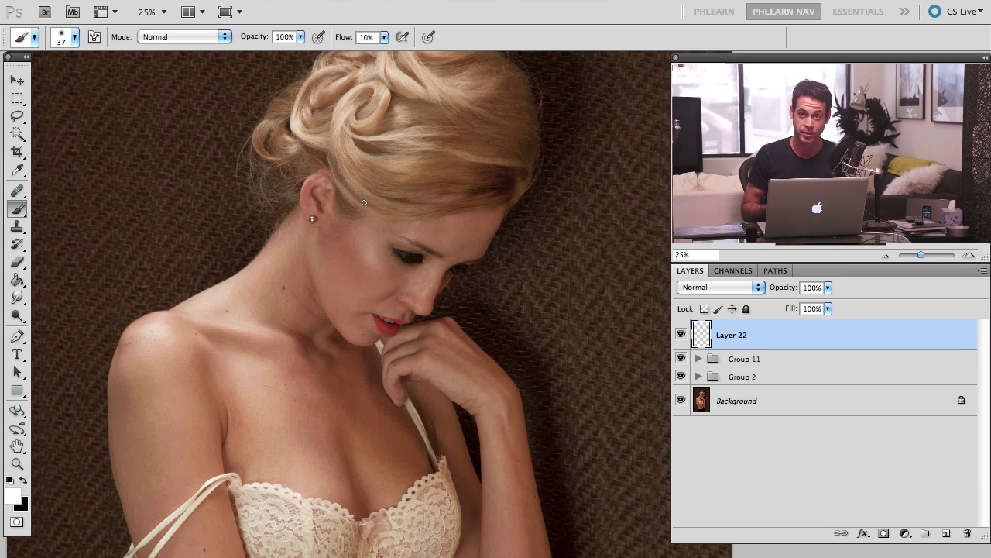
{"action": "key", "text": "ctrl+alt+shift+n"}
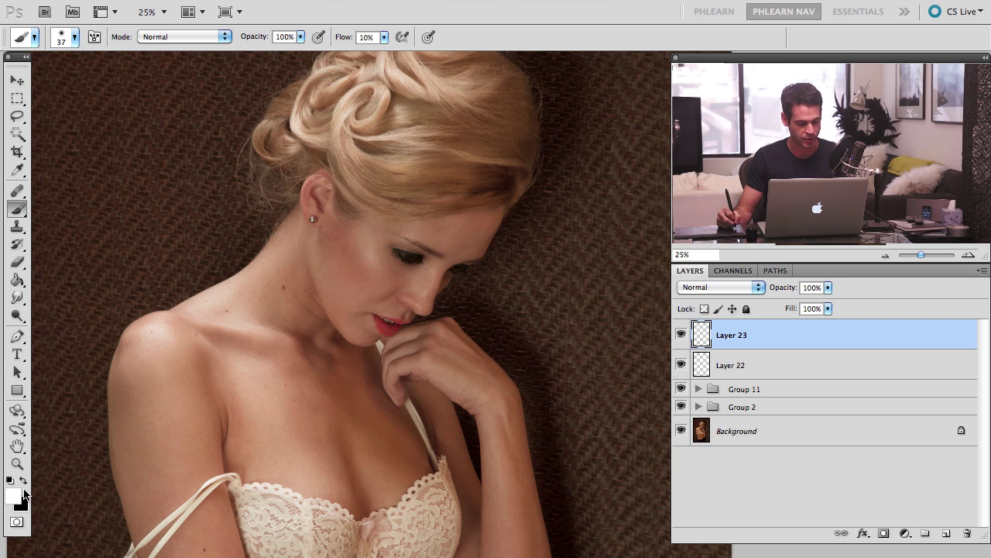
{"action": "left_click", "coordinate": [21, 493]}
{"action": "key", "text": "Return"}
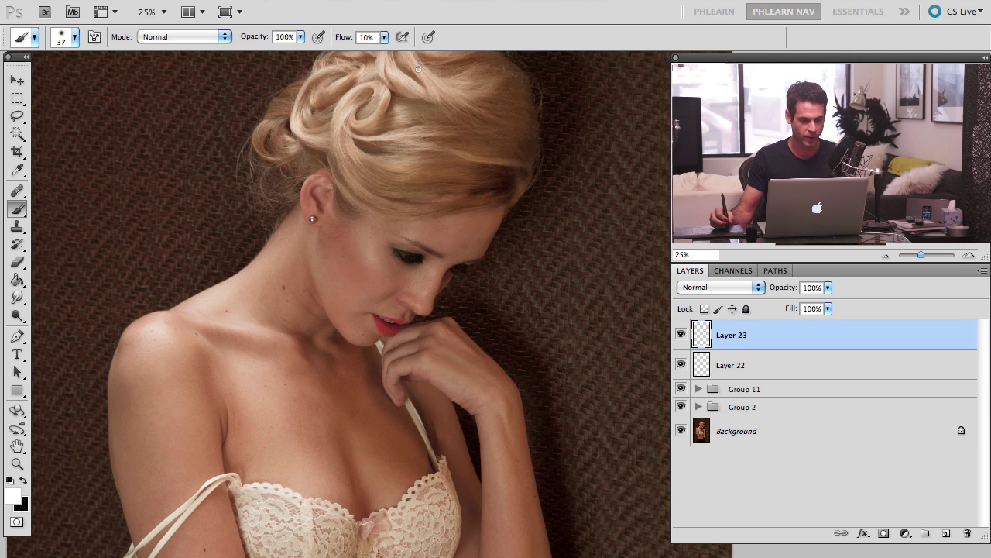
Choose the soft round 450 px brush preset with 0% hardness
{"action": "left_click_drag", "start_coordinate": [383, 155], "coordinate": [375, 167]}
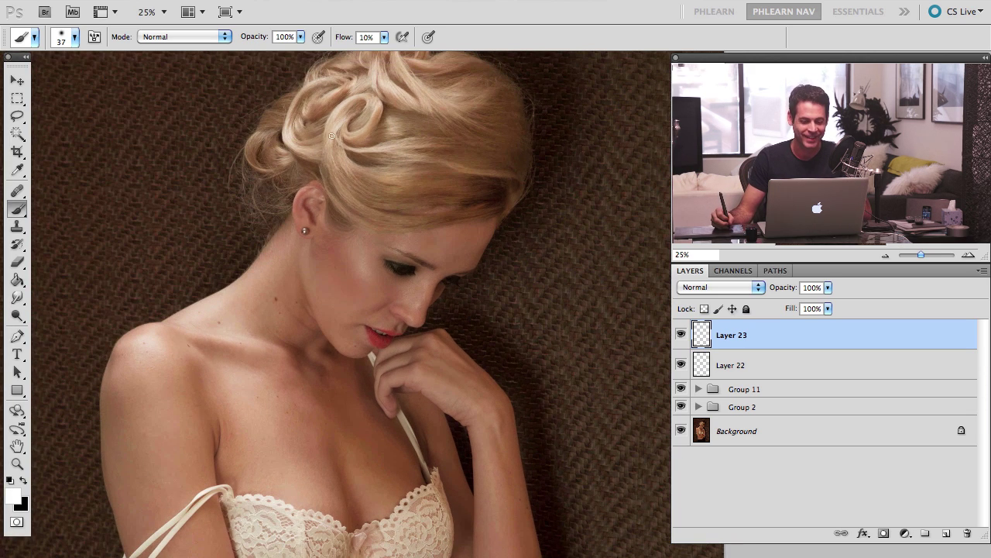
{"action": "right_click", "coordinate": [323, 137]}
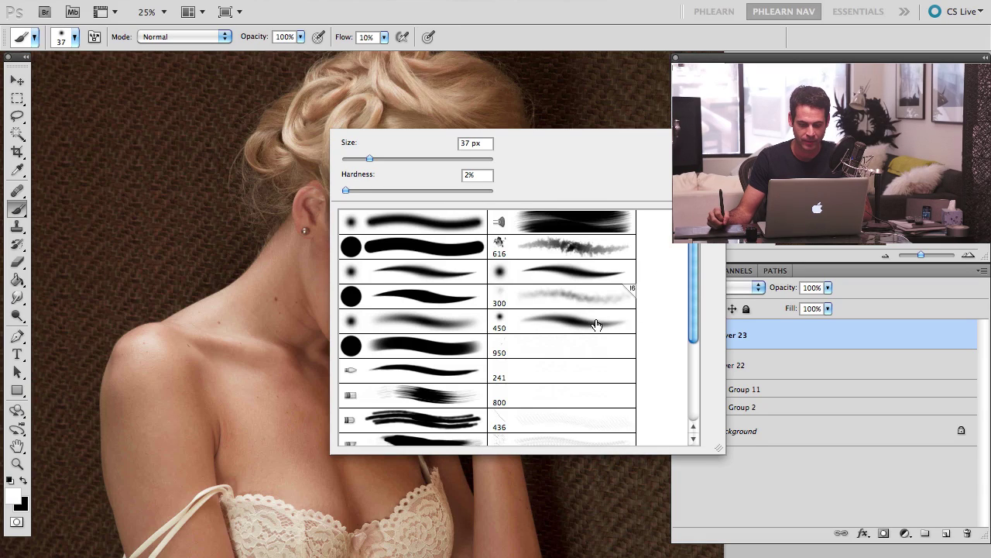
{"action": "left_click", "coordinate": [577, 322]}
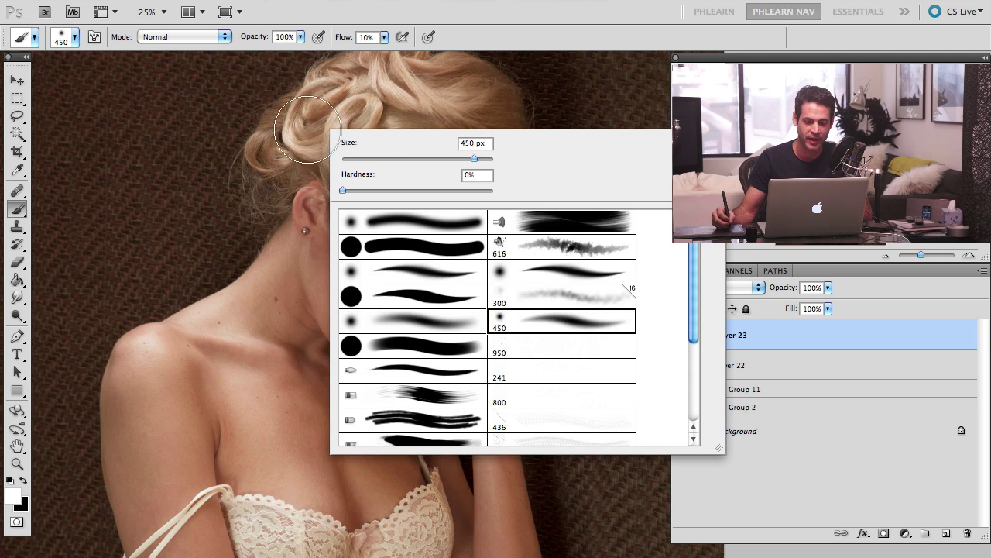
{"action": "left_click", "coordinate": [511, 35]}
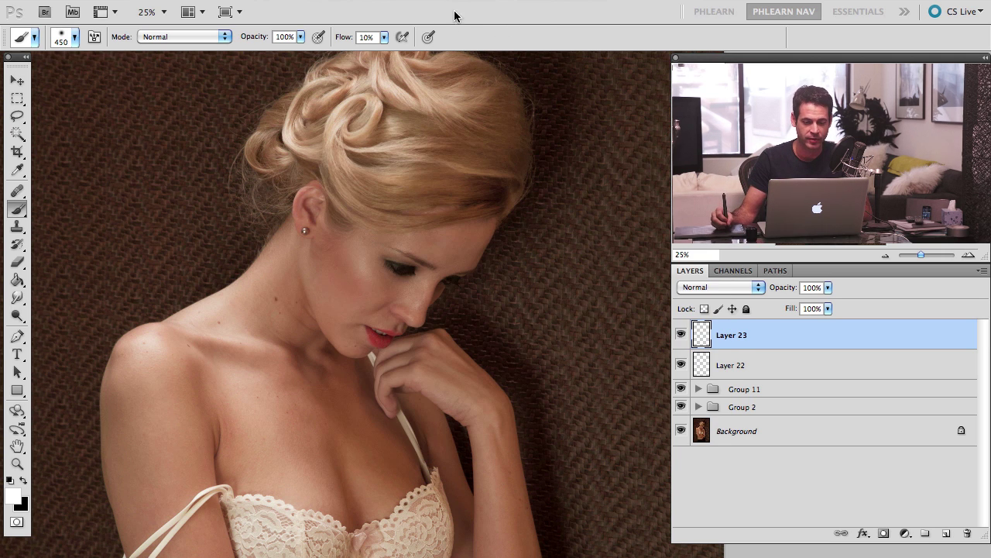
Examine the brush's Shape Dynamics and Transfer settings, including the pen pressure controls
{"action": "left_click", "coordinate": [501, 2]}
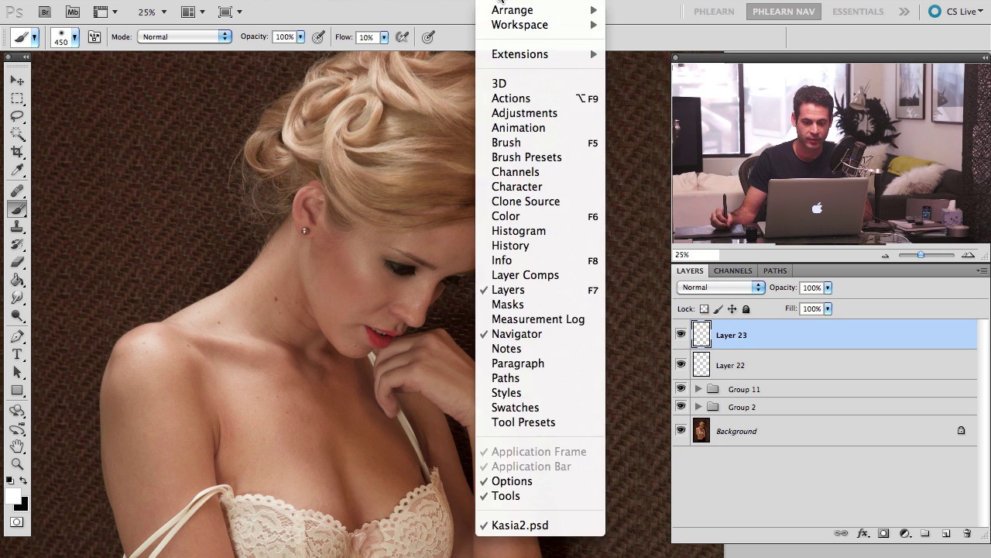
{"action": "left_click", "coordinate": [534, 143]}
{"action": "left_click", "coordinate": [170, 179]}
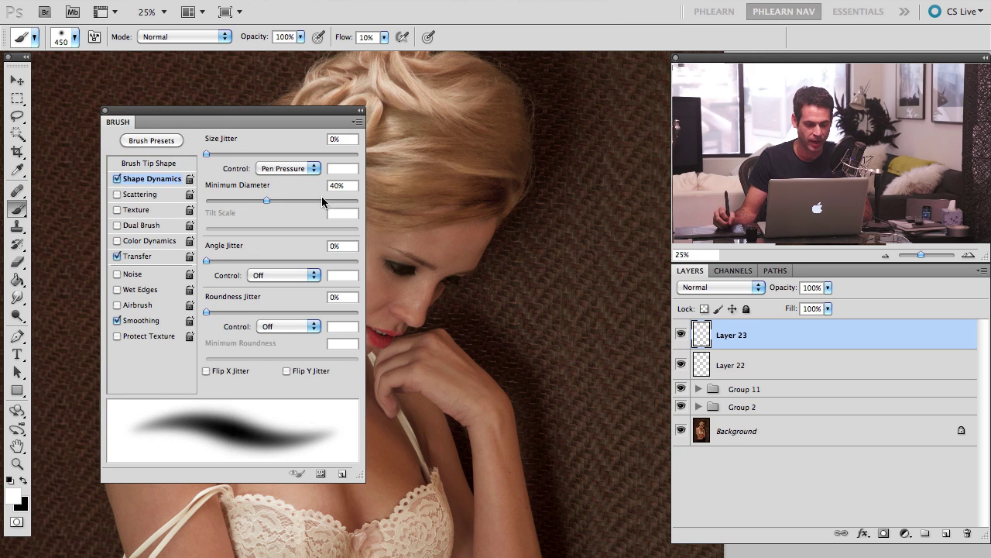
{"action": "left_click", "coordinate": [158, 257]}
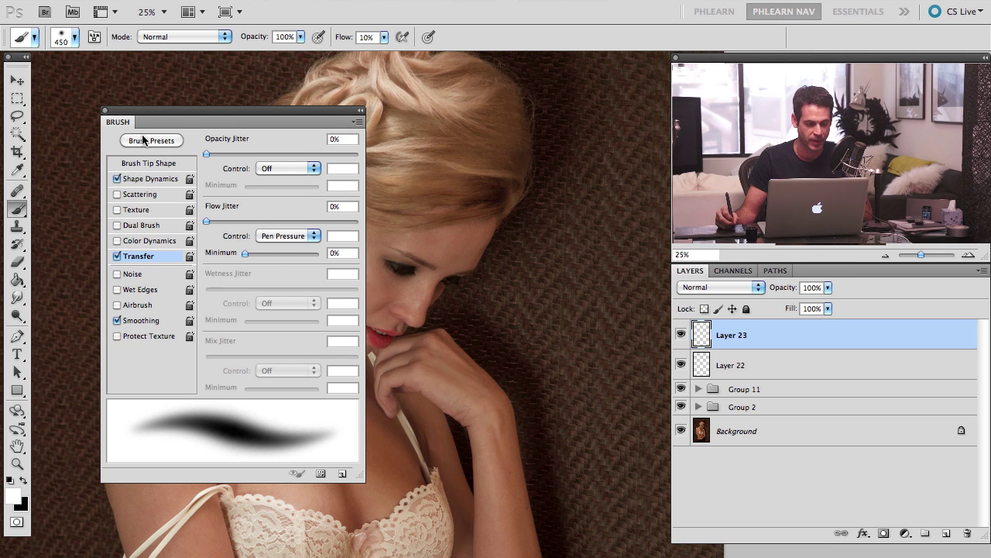
{"action": "left_click", "coordinate": [105, 110]}
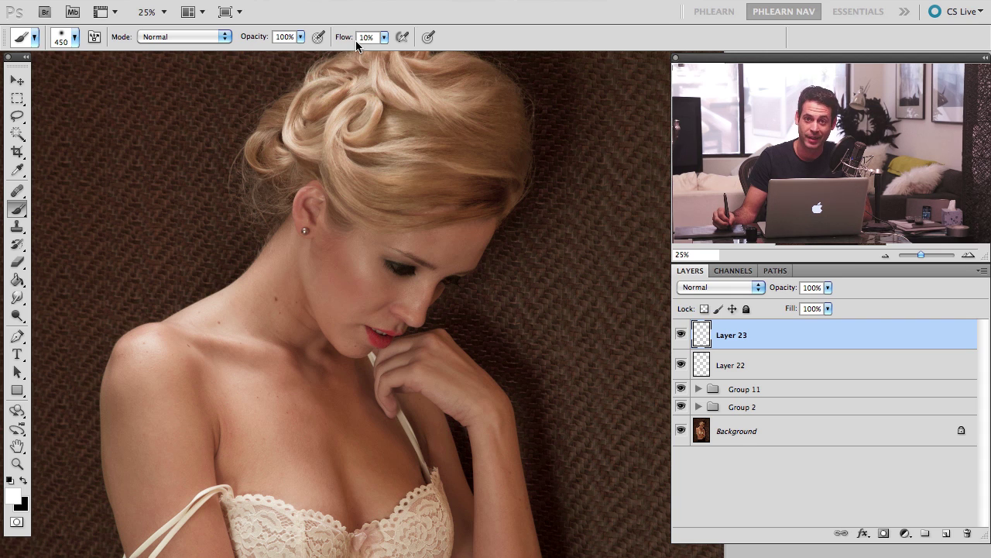
Set the brush flow to 5% and paint a white highlight on the cheekbone beside the eye with a 163 px brush
{"action": "left_click_drag", "start_coordinate": [354, 40], "coordinate": [349, 41]}
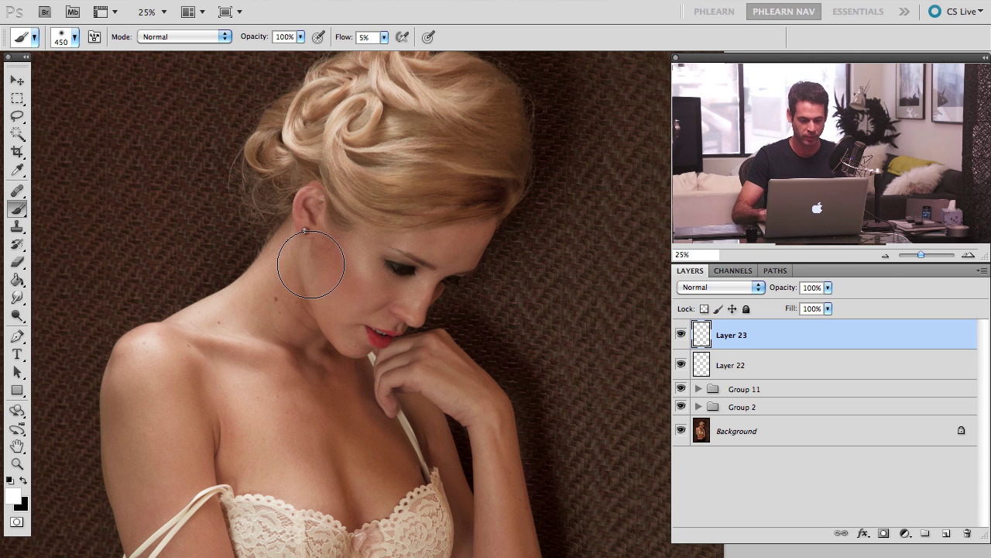
{"action": "key", "text": "super+plus"}
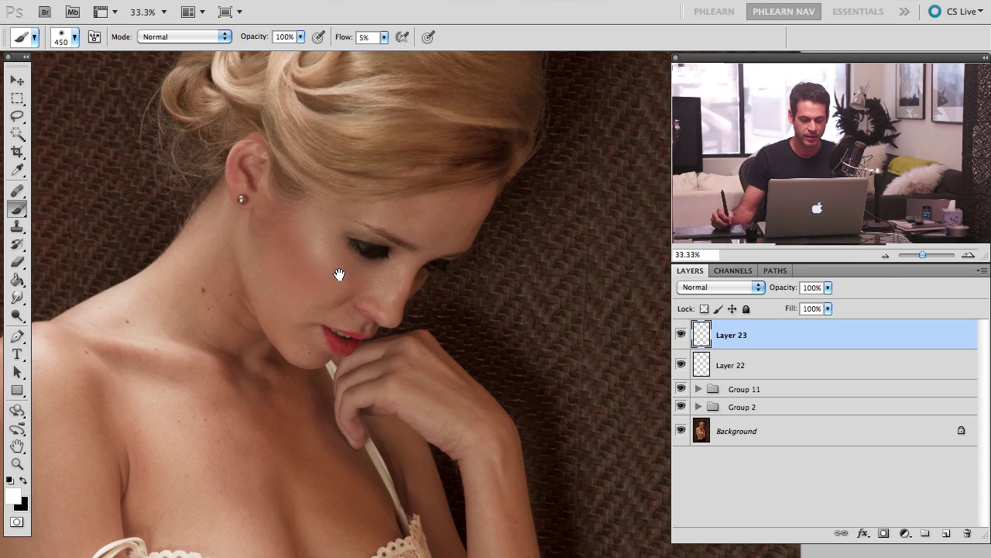
{"action": "left_click_drag", "start_coordinate": [339, 275], "coordinate": [421, 249]}
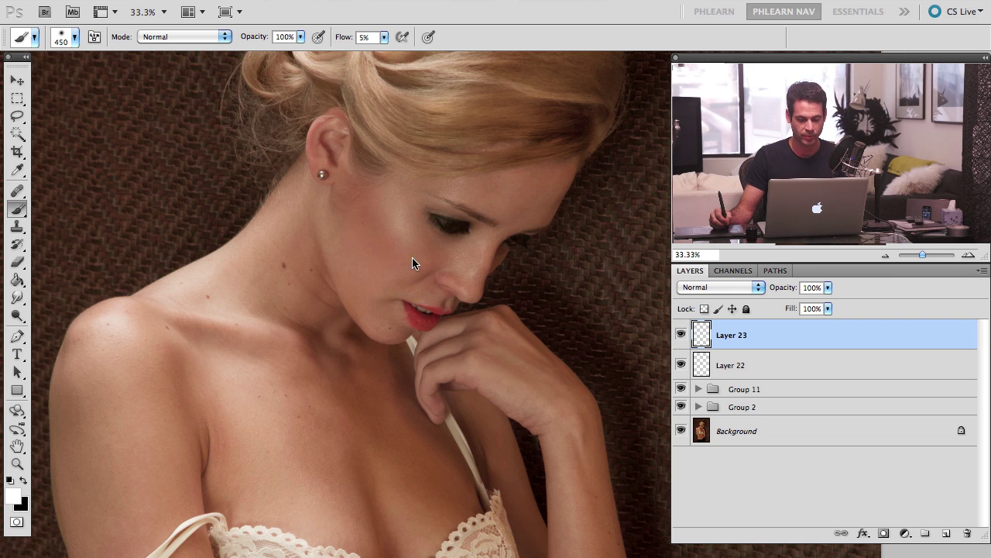
{"action": "mouse_move", "coordinate": [412, 264]}
{"action": "left_mouse_down"}
{"action": "mouse_move", "coordinate": [397, 252]}
{"action": "mouse_move", "coordinate": [406, 238]}
{"action": "left_mouse_up"}
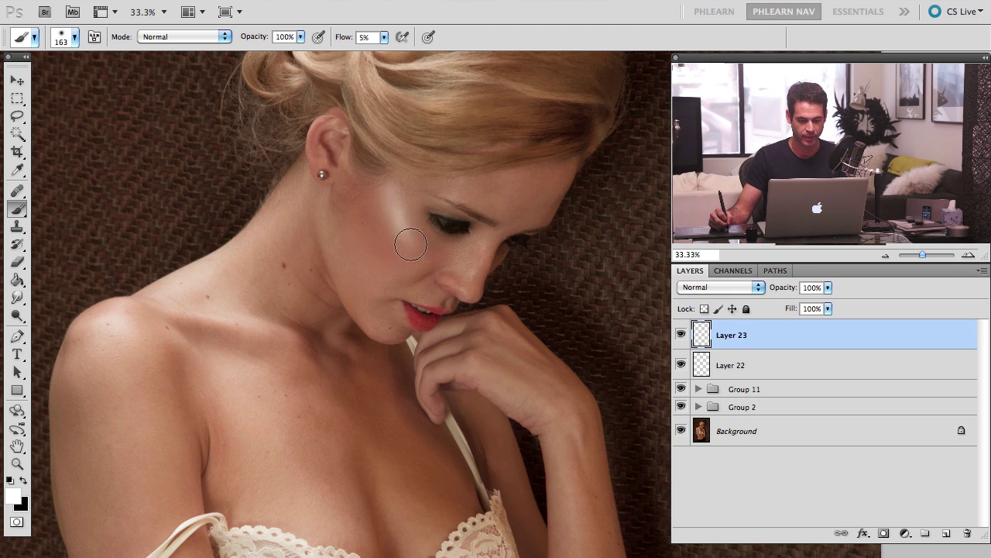
{"action": "left_click_drag", "start_coordinate": [422, 248], "coordinate": [416, 234]}
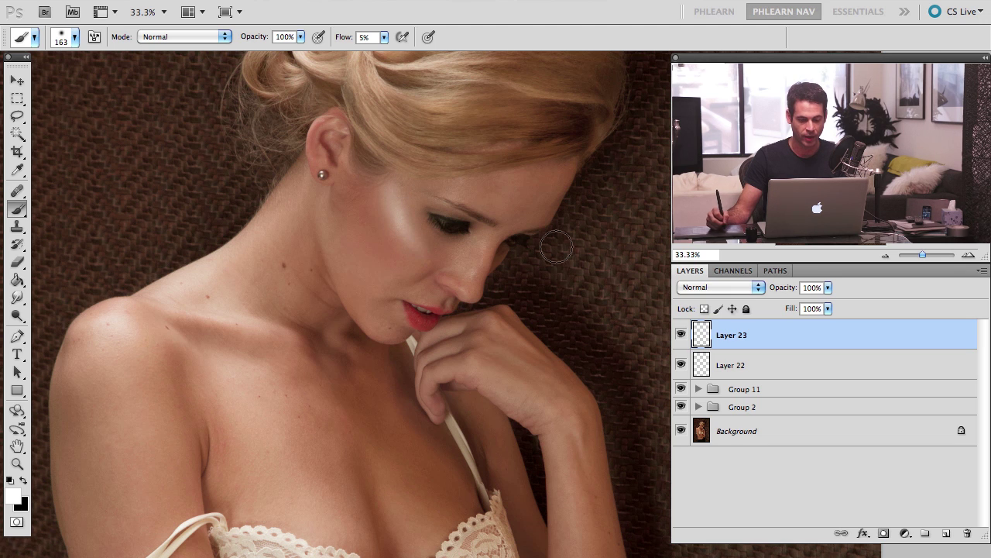
Compare the face with and without the cheekbone highlight by toggling Layer 23's visibility
{"action": "left_click", "coordinate": [681, 334]}
{"action": "left_click", "coordinate": [681, 335]}
{"action": "left_click", "coordinate": [681, 334]}
{"action": "left_click", "coordinate": [681, 335]}
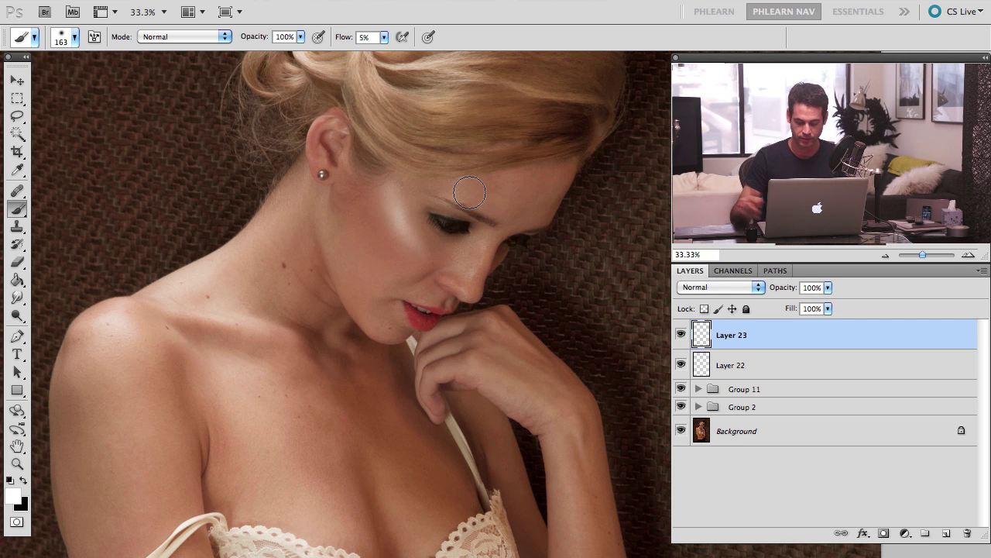
Paint a white highlight on the forehead just above the eyebrow with a 96 px brush
{"action": "key", "text": "super+plus"}
{"action": "key", "text": "super+plus"}
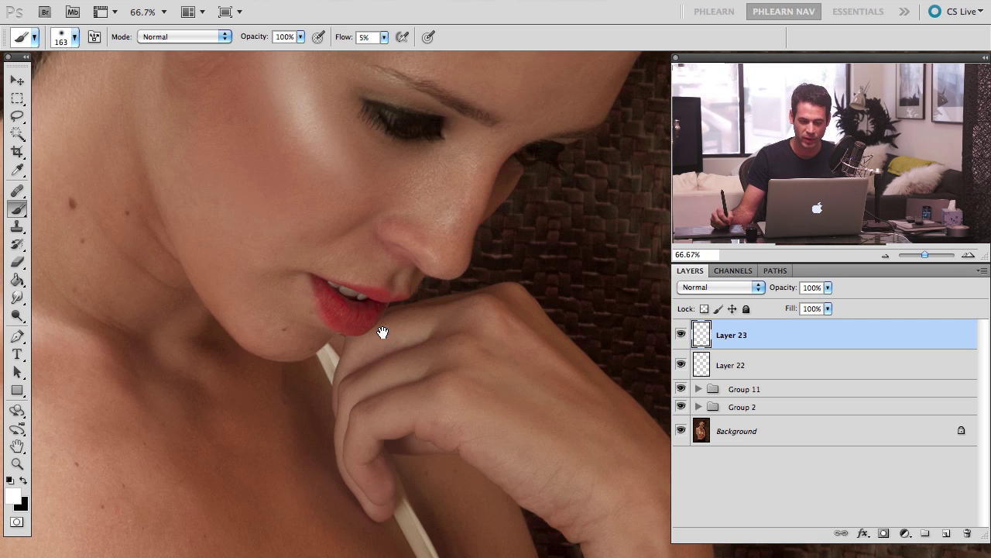
{"action": "left_click_drag", "start_coordinate": [383, 333], "coordinate": [375, 476]}
{"action": "mouse_move", "coordinate": [405, 221]}
{"action": "left_mouse_down"}
{"action": "mouse_move", "coordinate": [388, 205]}
{"action": "mouse_move", "coordinate": [420, 212]}
{"action": "mouse_move", "coordinate": [412, 199]}
{"action": "mouse_move", "coordinate": [427, 216]}
{"action": "mouse_move", "coordinate": [422, 179]}
{"action": "mouse_move", "coordinate": [412, 180]}
{"action": "mouse_move", "coordinate": [421, 172]}
{"action": "mouse_move", "coordinate": [384, 178]}
{"action": "mouse_move", "coordinate": [440, 176]}
{"action": "mouse_move", "coordinate": [415, 192]}
{"action": "mouse_move", "coordinate": [429, 217]}
{"action": "left_mouse_up"}
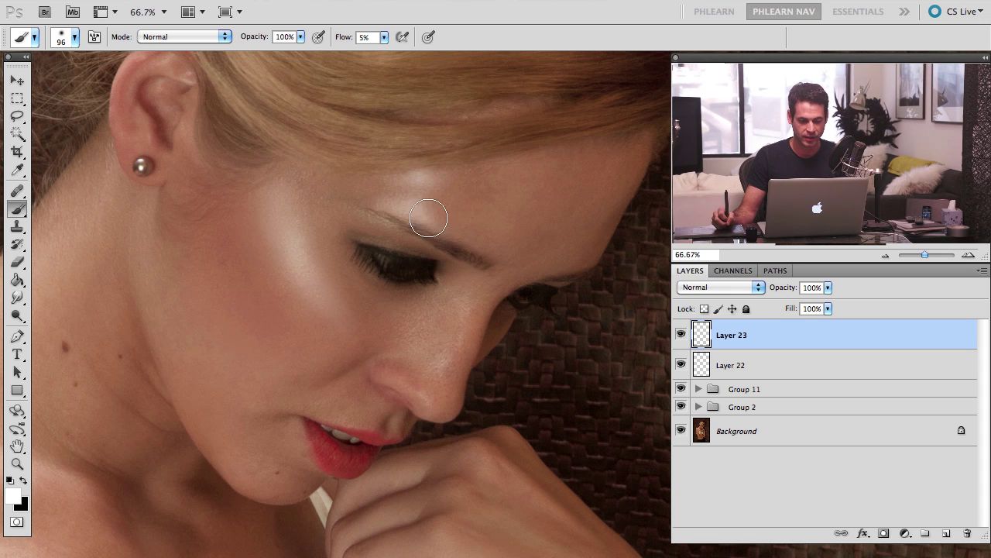
Set Layer 23's blend mode to Soft Light and compare the face with the layer hidden and shown
{"action": "left_click", "coordinate": [706, 289]}
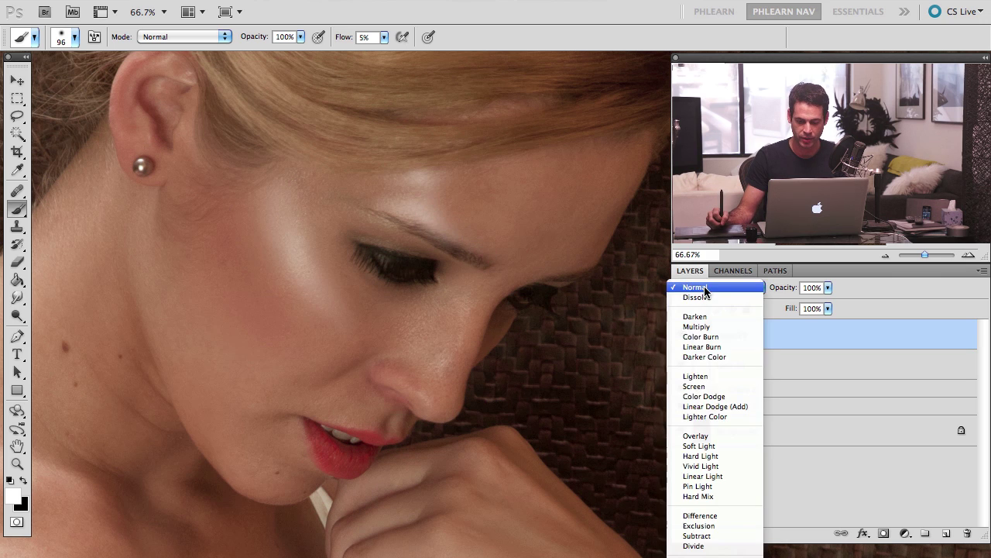
{"action": "left_click", "coordinate": [699, 446]}
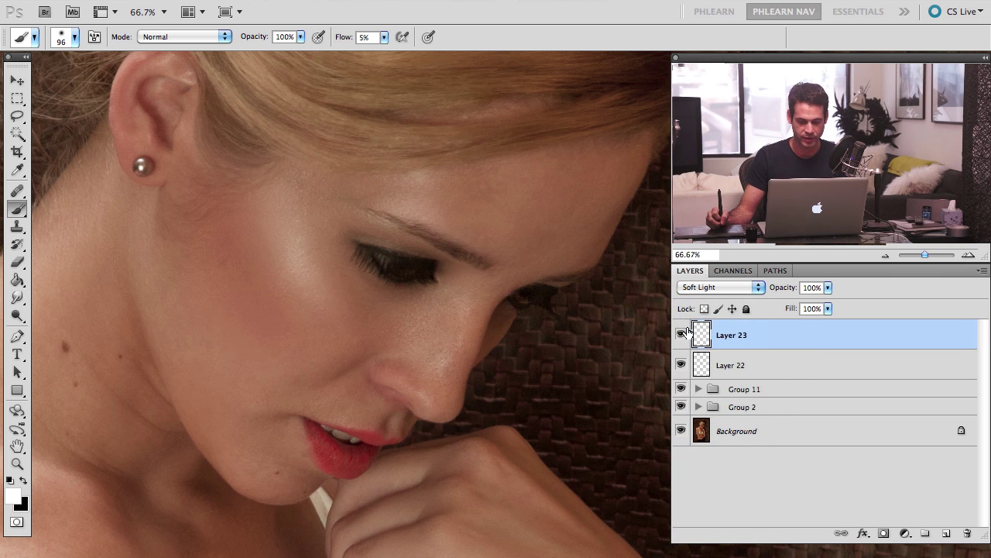
{"action": "left_click", "coordinate": [681, 333]}
{"action": "left_click", "coordinate": [681, 334]}
{"action": "left_click", "coordinate": [681, 334]}
{"action": "left_click", "coordinate": [681, 334]}
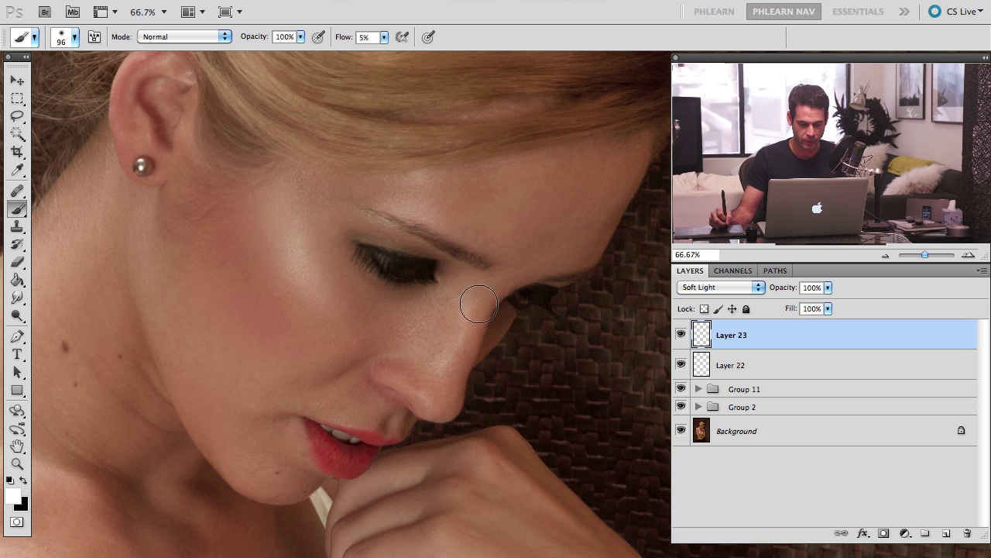
Reduce the brush to 64 px and paint a highlight along the bridge of the nose
{"action": "key", "text": "bracketleft"}
{"action": "key", "text": "bracketleft"}
{"action": "key", "text": "bracketleft"}
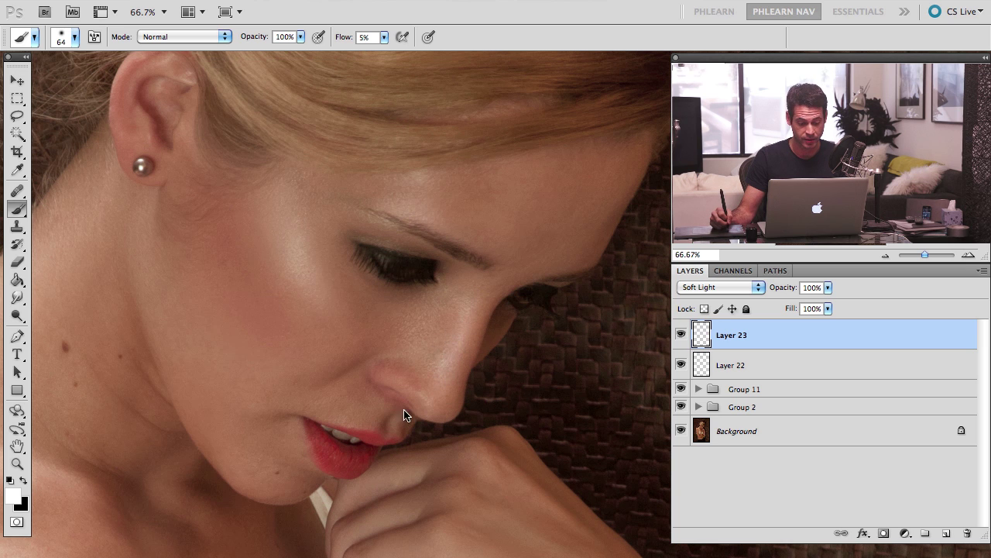
Reduce the brush to 25 px and paint a fine highlight above the upper lip, below the nose
{"action": "key", "text": "super+plus"}
{"action": "key", "text": "super+plus"}
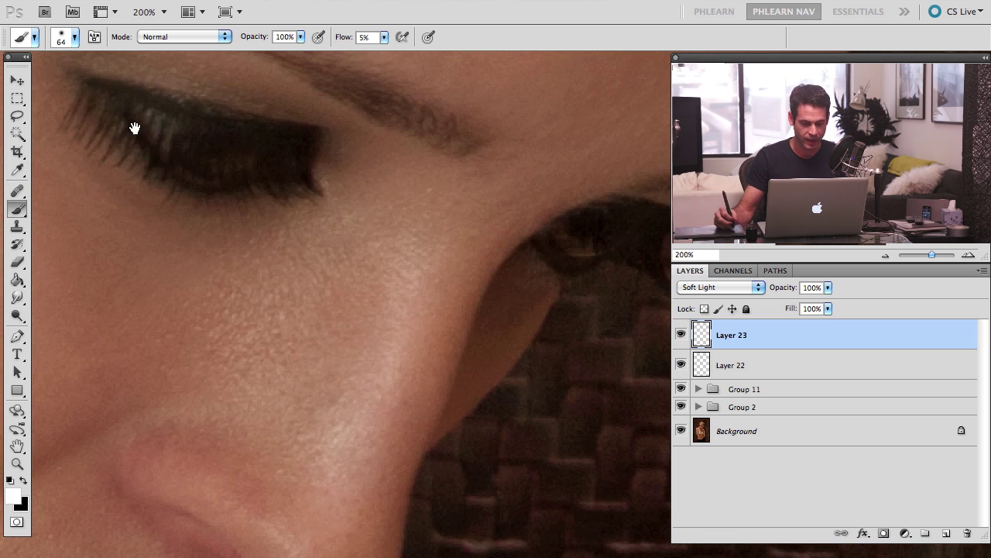
{"action": "left_click_drag", "start_coordinate": [250, 373], "coordinate": [396, 72]}
{"action": "left_click_drag", "start_coordinate": [351, 335], "coordinate": [321, 345]}
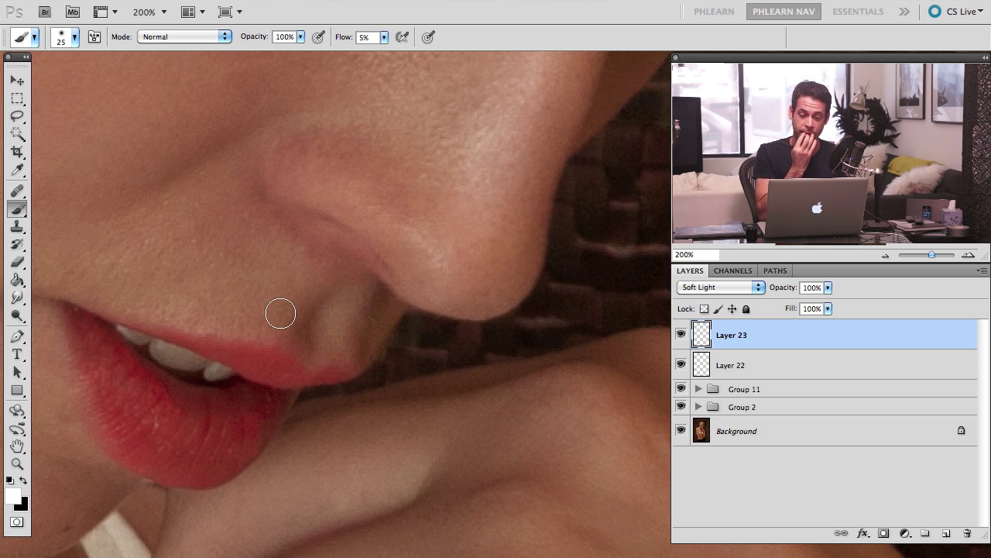
Paint a soft highlight on the ridge between the nose and upper lip, and reduce the brush to 12 px for the lower lip
{"action": "left_click_drag", "start_coordinate": [348, 268], "coordinate": [445, 283]}
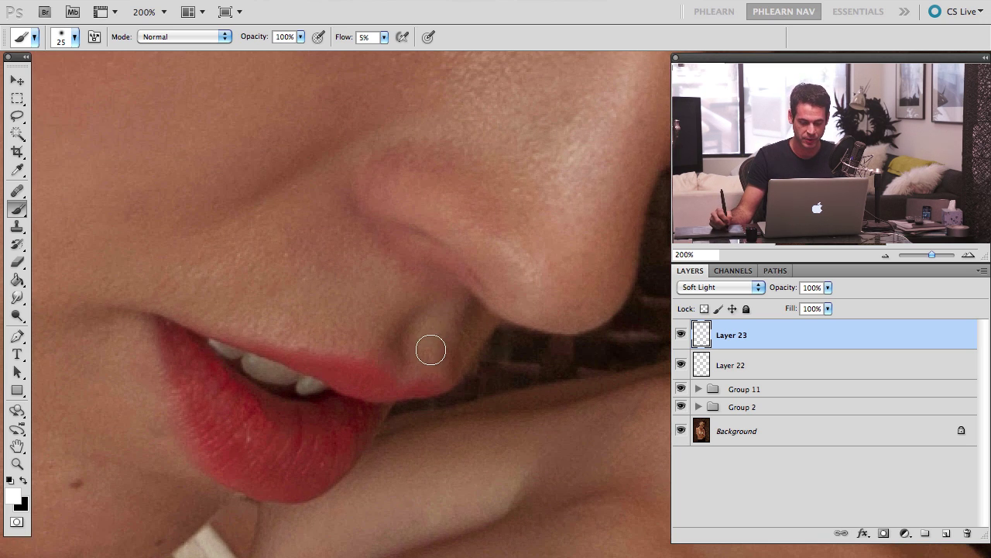
{"action": "left_click_drag", "start_coordinate": [428, 348], "coordinate": [426, 349]}
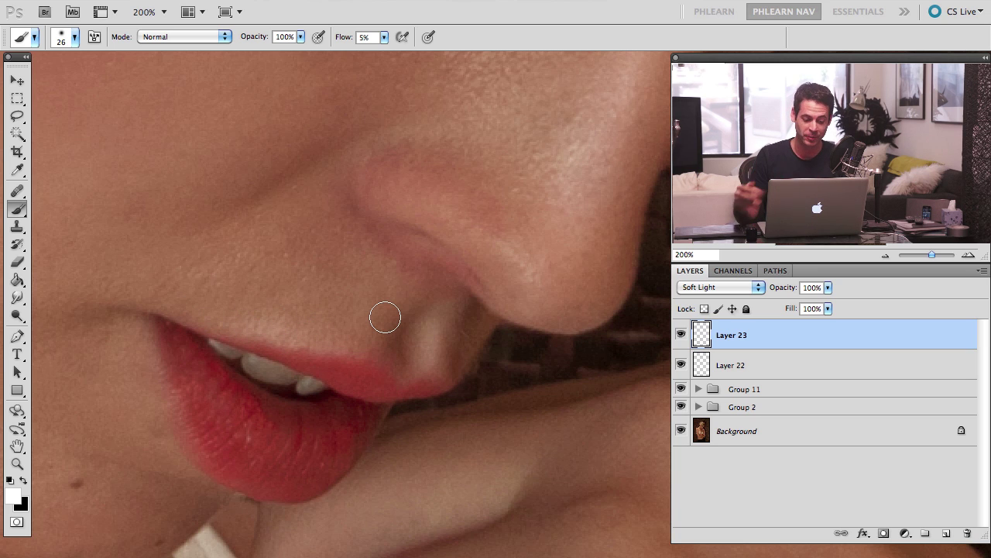
{"action": "key", "text": "bracketleft"}
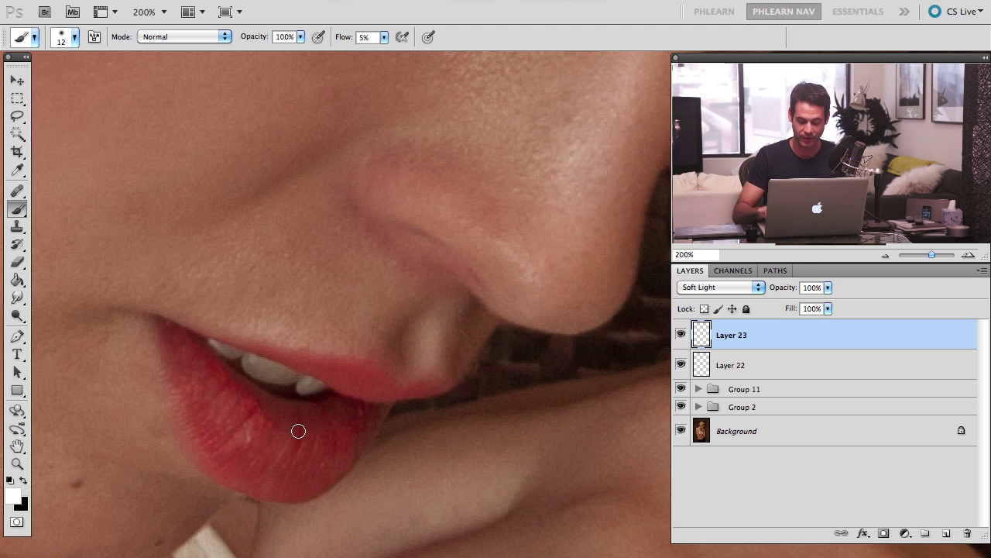
Set the brush to 22 px with 10% flow and brighten the reflection on the pearl earring
{"action": "key", "text": "ctrl+minus"}
{"action": "key", "text": "ctrl+minus"}
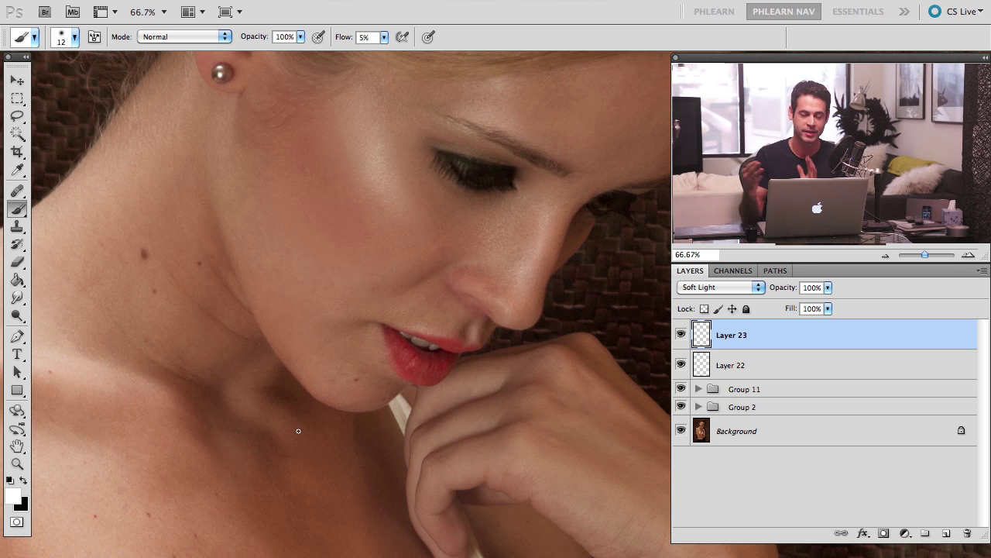
{"action": "left_click_drag", "start_coordinate": [329, 184], "coordinate": [354, 282]}
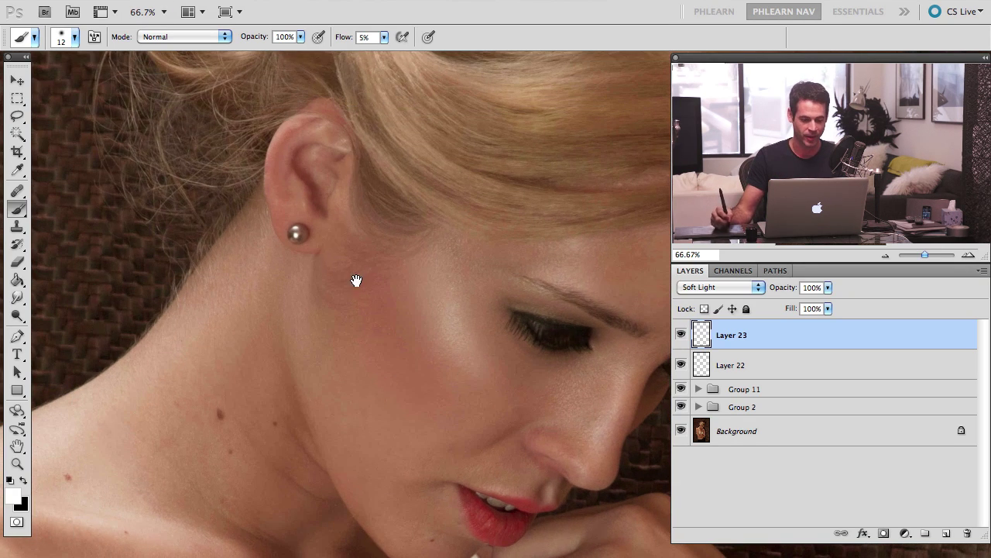
{"action": "key", "text": "ctrl+plus"}
{"action": "key", "text": "ctrl+plus"}
{"action": "left_click_drag", "start_coordinate": [162, 92], "coordinate": [535, 310]}
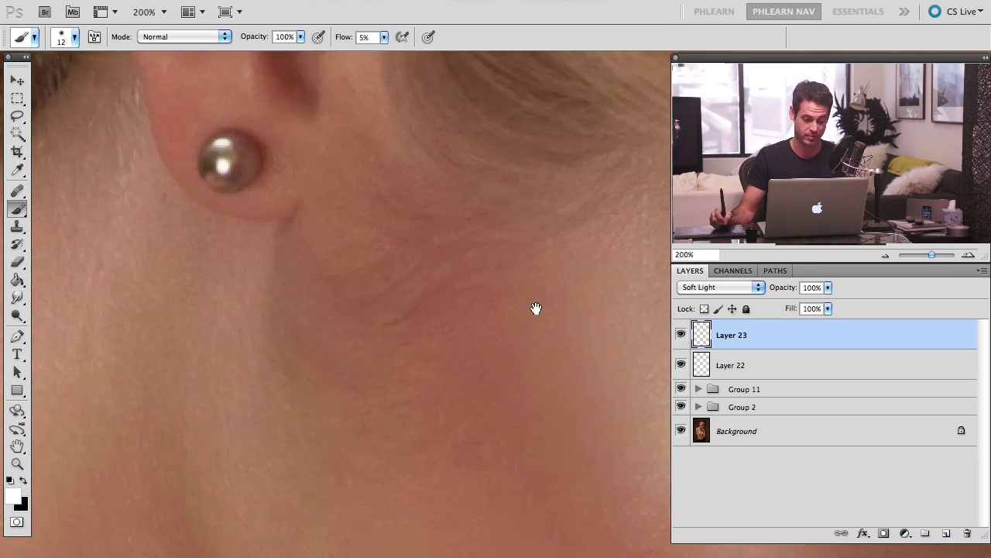
{"action": "left_click_drag", "start_coordinate": [308, 160], "coordinate": [426, 317]}
{"action": "mouse_move", "coordinate": [327, 327]}
{"action": "left_mouse_down"}
{"action": "mouse_move", "coordinate": [345, 324]}
{"action": "mouse_move", "coordinate": [343, 313]}
{"action": "left_mouse_up"}
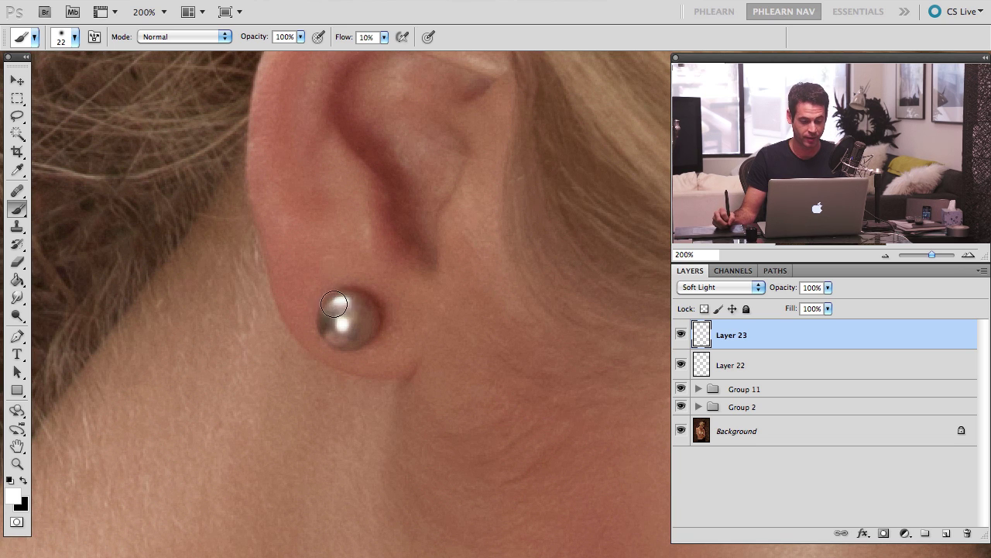
Paint white highlights along the upper folds and rim of the ear with a 24 px brush
{"action": "scroll", "coordinate": [346, 325], "scroll_direction": "up", "scroll_amount": 5}
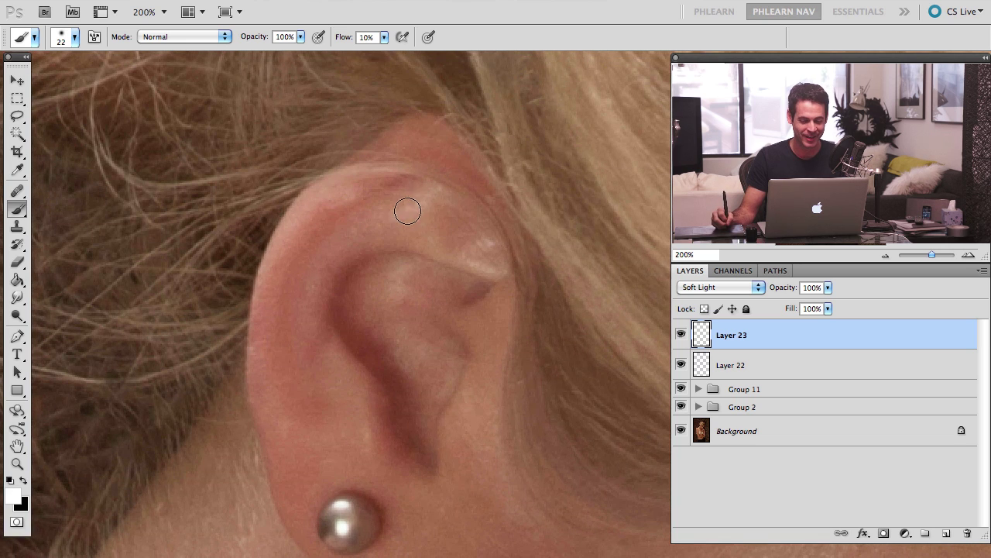
{"action": "left_click_drag", "start_coordinate": [407, 210], "coordinate": [410, 209]}
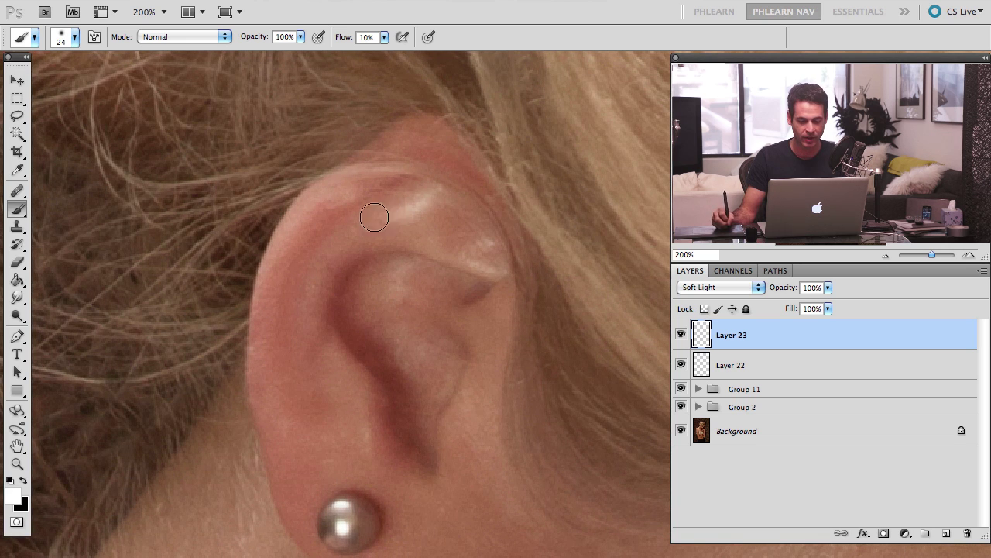
{"action": "mouse_move", "coordinate": [467, 248]}
{"action": "left_mouse_down"}
{"action": "mouse_move", "coordinate": [492, 244]}
{"action": "mouse_move", "coordinate": [488, 269]}
{"action": "left_mouse_up"}
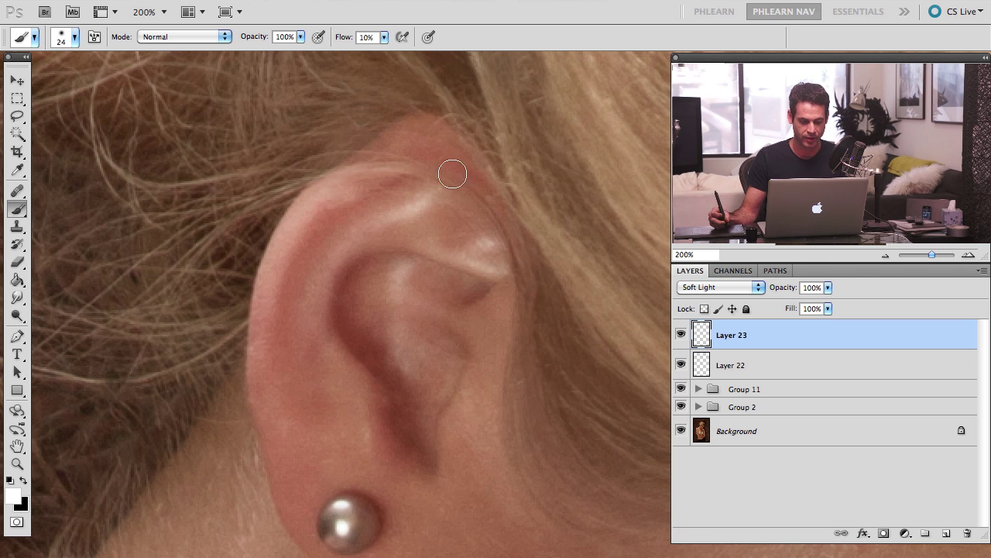
Soften the highlights inside the ear with the Eraser at 50% flow, enlarging it to 44 px
{"action": "scroll", "coordinate": [429, 255], "scroll_direction": "down", "scroll_amount": 3}
{"action": "scroll", "coordinate": [430, 255], "scroll_direction": "right", "scroll_amount": 1}
{"action": "key", "text": "e"}
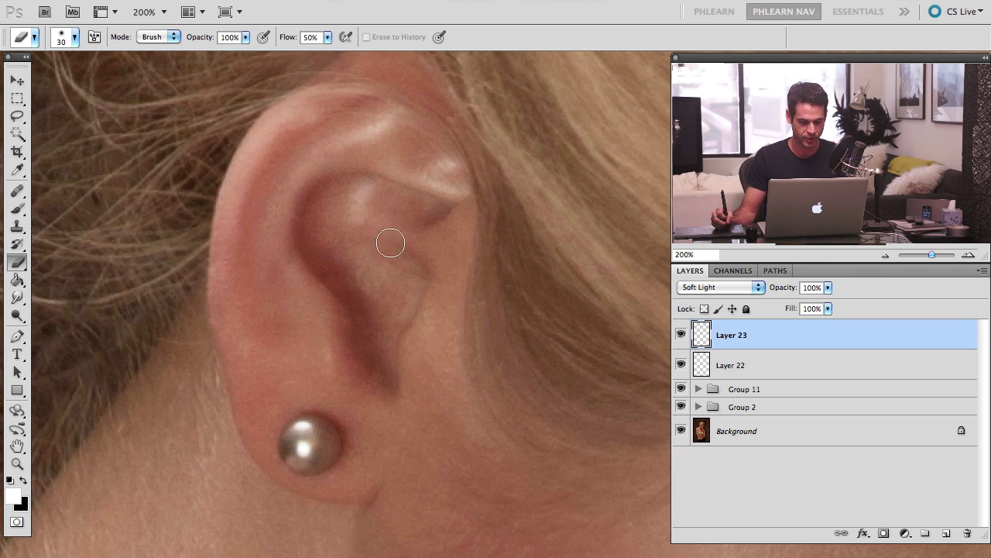
{"action": "key", "text": "bracketright"}
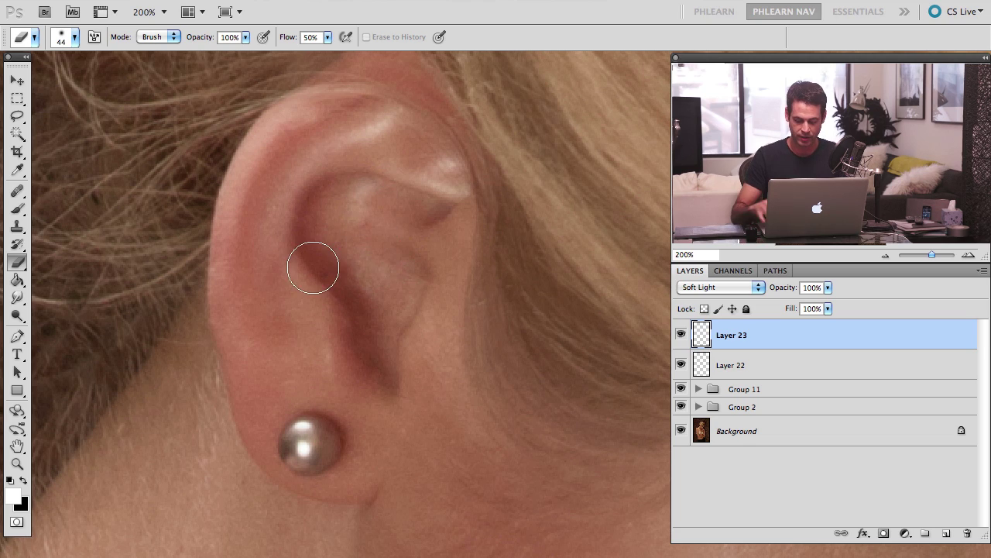
Switch back to the Brush tool and enlarge it to 85 px for broader highlights on the face
{"action": "key", "text": "super+minus"}
{"action": "key", "text": "super+minus"}
{"action": "scroll", "coordinate": [336, 214], "scroll_direction": "right", "scroll_amount": 5}
{"action": "key", "text": "b"}
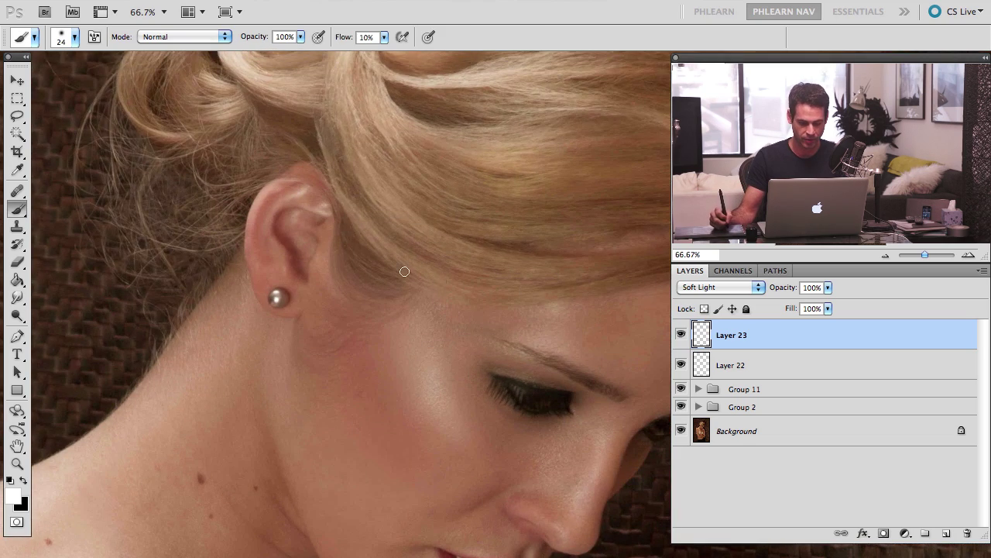
{"action": "scroll", "coordinate": [453, 328], "scroll_direction": "down", "scroll_amount": 3}
{"action": "scroll", "coordinate": [453, 328], "scroll_direction": "down", "scroll_amount": 2}
{"action": "scroll", "coordinate": [453, 328], "scroll_direction": "right", "scroll_amount": 4}
{"action": "left_click_drag", "start_coordinate": [485, 321], "coordinate": [503, 328], "text": "ctrl+alt"}
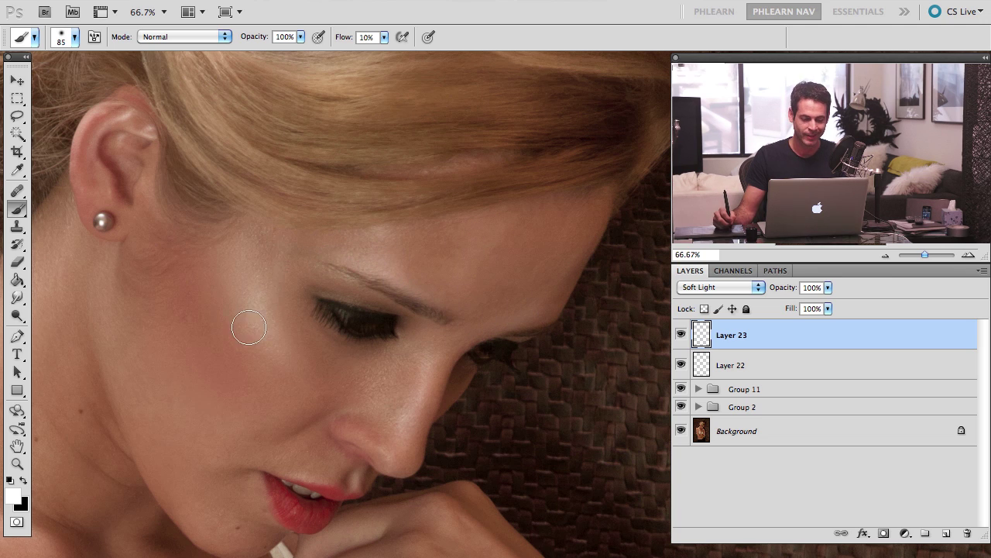
{"action": "left_click_drag", "start_coordinate": [293, 420], "coordinate": [413, 282]}
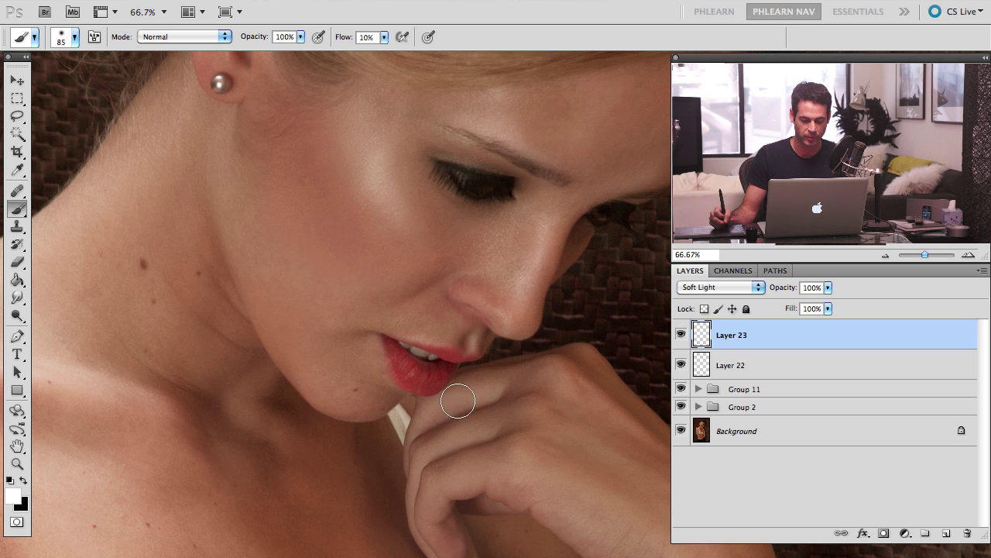
{"action": "left_click_drag", "start_coordinate": [445, 344], "coordinate": [395, 404]}
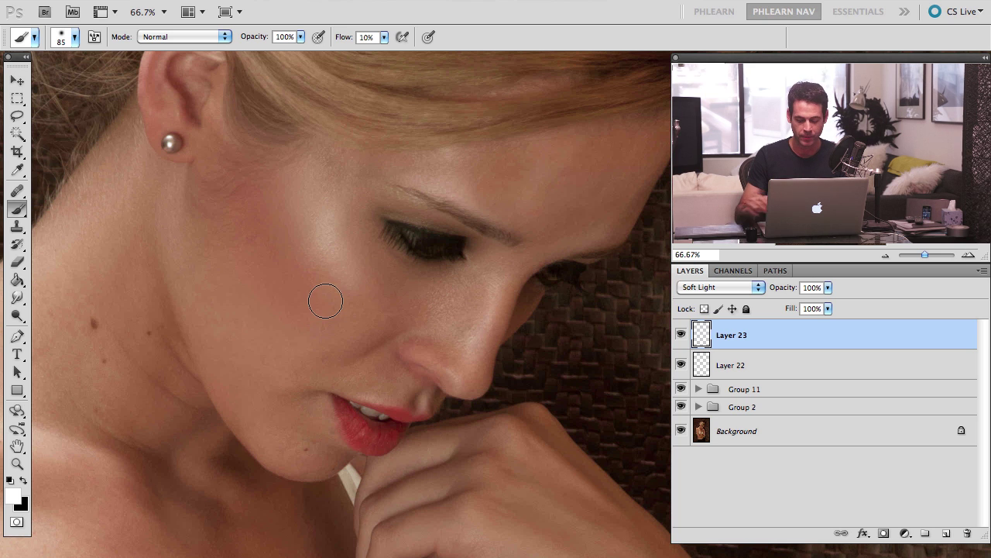
Fill Layer 23 with black and undo the fill
{"action": "key", "text": "super+BackSpace"}
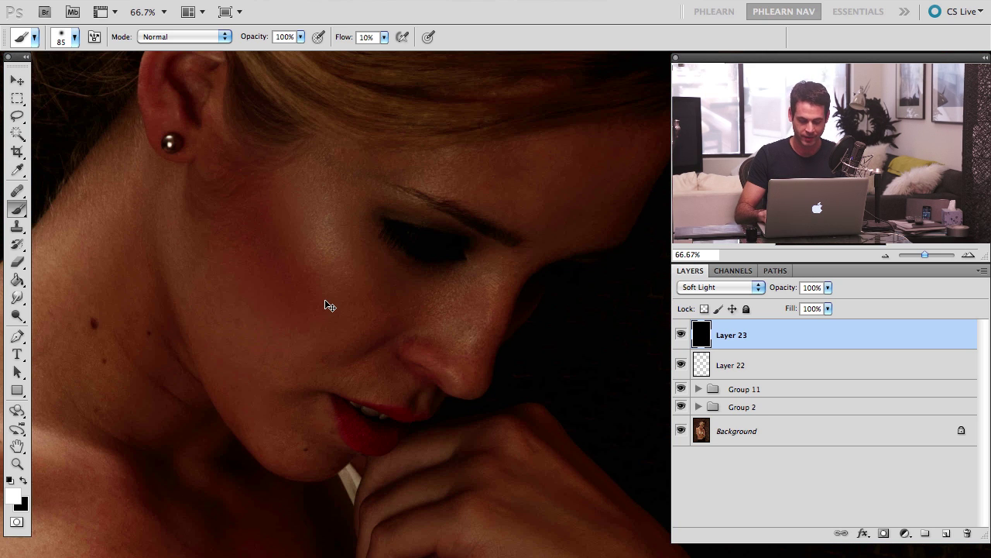
{"action": "key", "text": "super+z"}
Reduce the brush to 80 px and paint highlights over the fingers, the back of the hand and the wrist bone
{"action": "key", "text": "super+equal"}
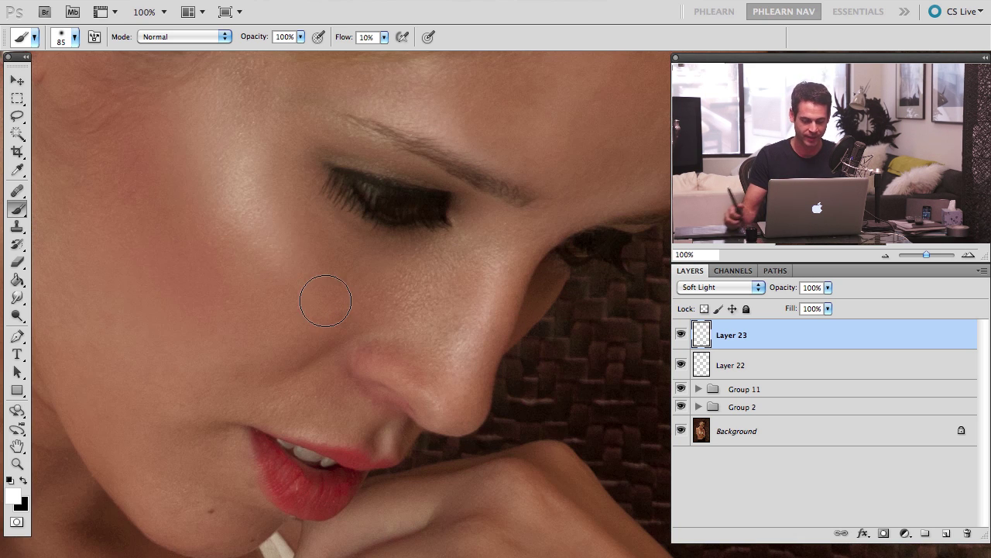
{"action": "left_click_drag", "start_coordinate": [372, 351], "coordinate": [308, 166]}
{"action": "mouse_move", "coordinate": [370, 428]}
{"action": "left_mouse_down"}
{"action": "mouse_move", "coordinate": [385, 299]}
{"action": "mouse_move", "coordinate": [396, 286]}
{"action": "left_mouse_up"}
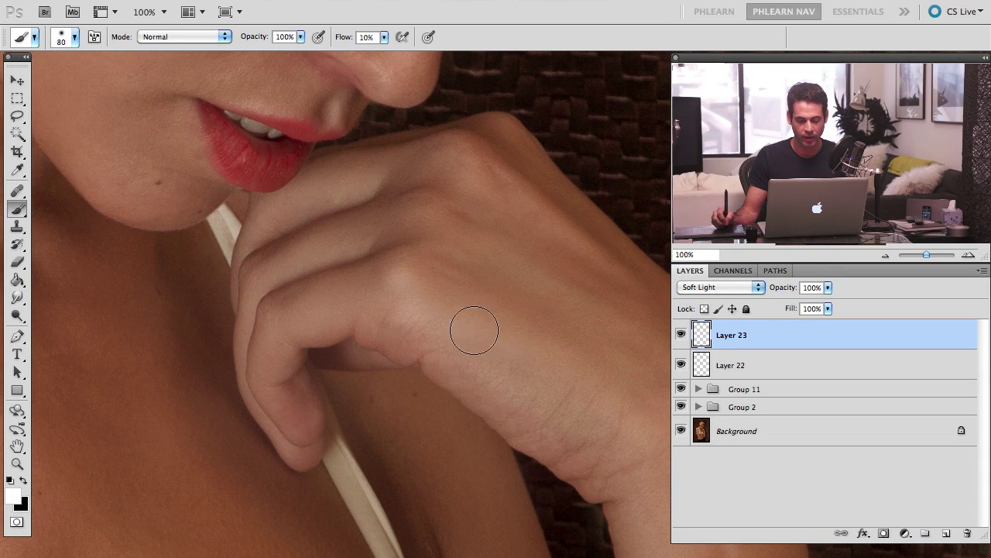
{"action": "mouse_move", "coordinate": [483, 357]}
{"action": "left_mouse_down"}
{"action": "mouse_move", "coordinate": [512, 371]}
{"action": "mouse_move", "coordinate": [526, 405]}
{"action": "left_mouse_up"}
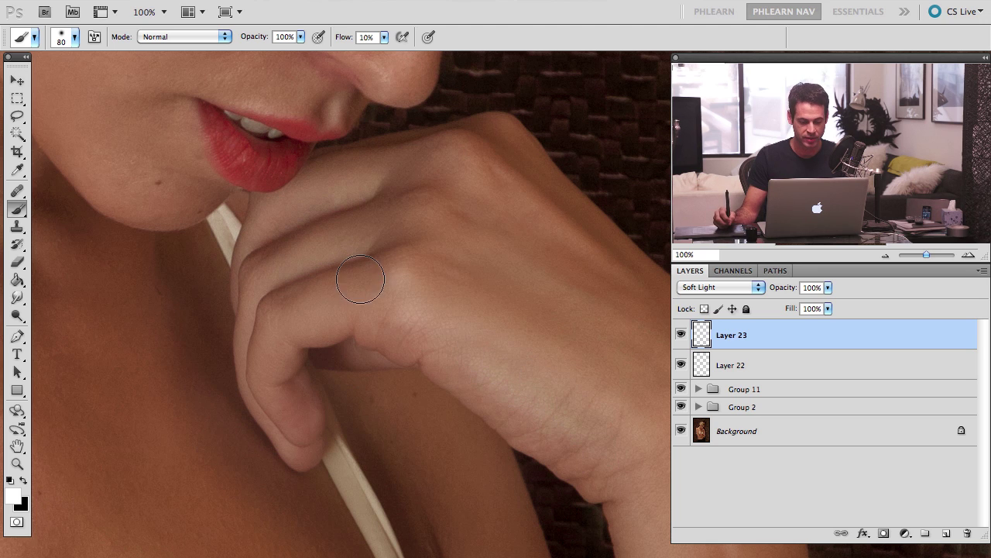
{"action": "mouse_move", "coordinate": [277, 365]}
{"action": "left_mouse_down"}
{"action": "mouse_move", "coordinate": [278, 351]}
{"action": "mouse_move", "coordinate": [279, 364]}
{"action": "left_mouse_up"}
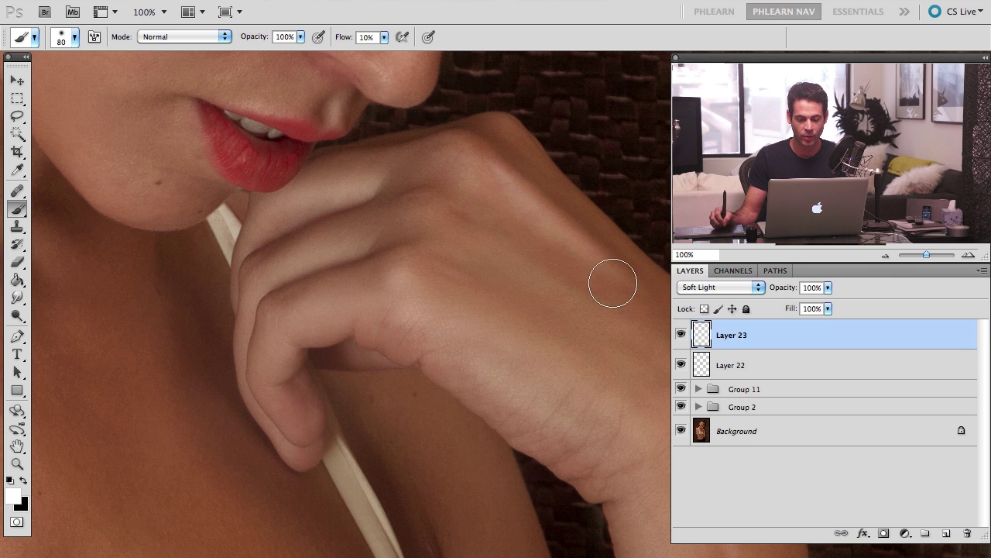
{"action": "left_click_drag", "start_coordinate": [532, 313], "coordinate": [356, 268]}
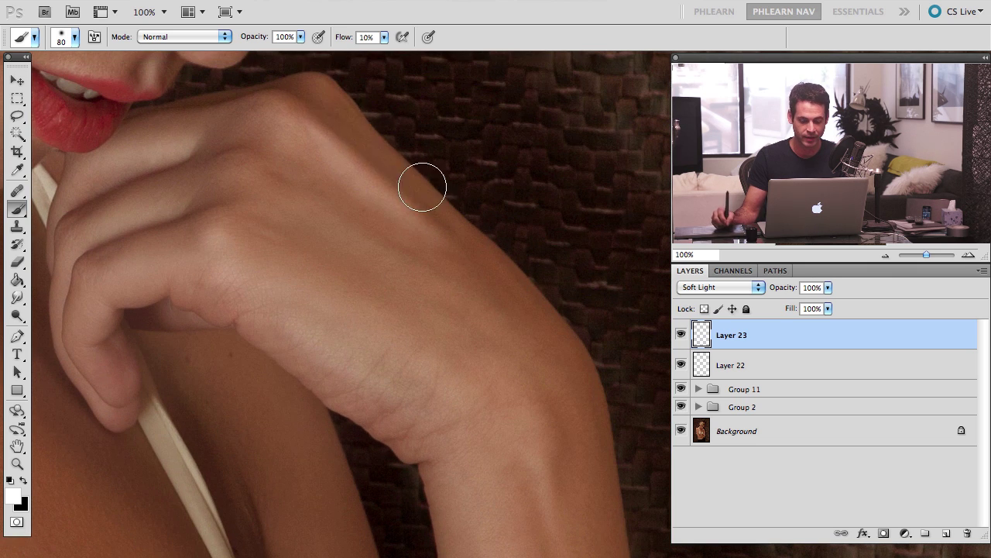
{"action": "left_click_drag", "start_coordinate": [482, 374], "coordinate": [415, 217]}
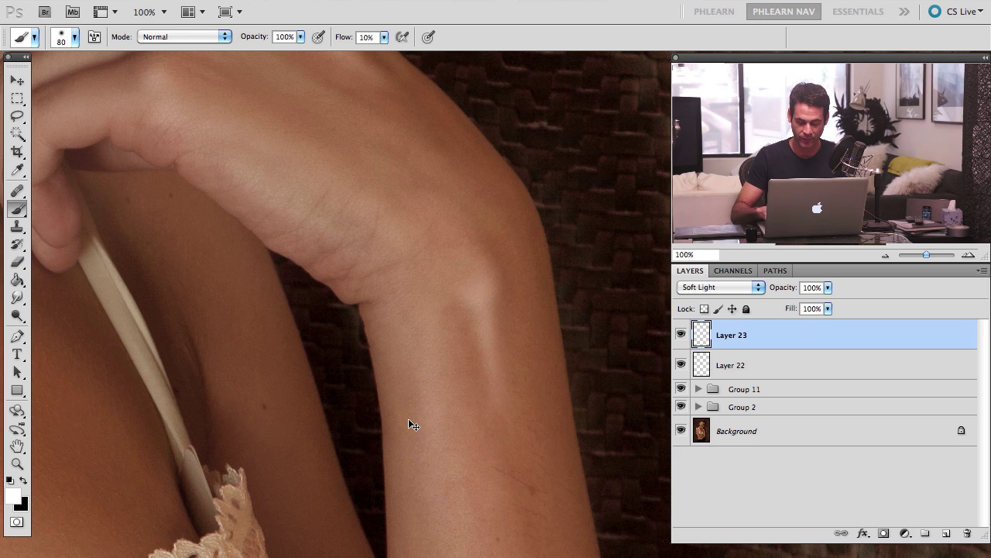
Enlarge the brush to 199 px and on to 306 px, brightening the raised forearm below the wrist
{"action": "key", "text": "super+minus"}
{"action": "key", "text": "super+minus"}
{"action": "left_click_drag", "start_coordinate": [460, 308], "coordinate": [399, 252]}
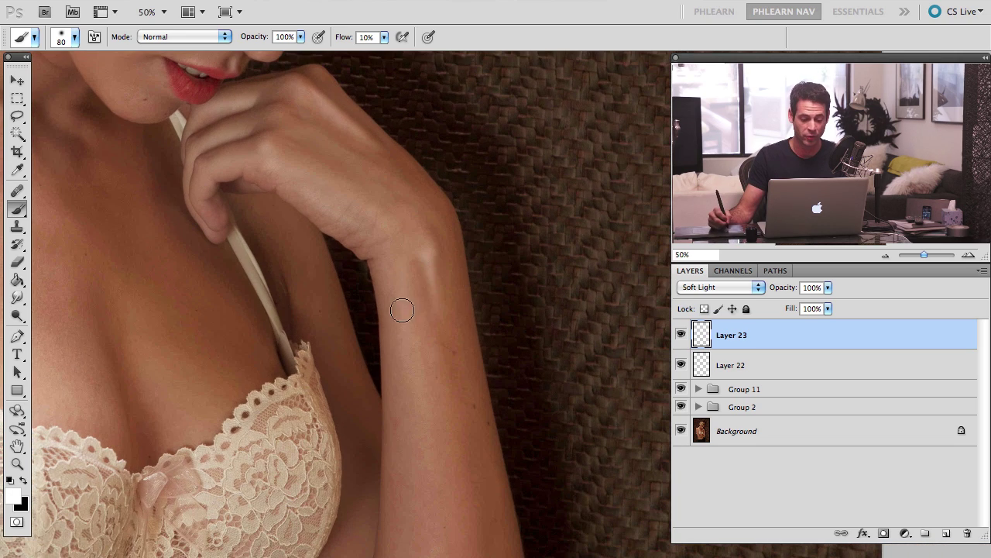
{"action": "left_click_drag", "start_coordinate": [394, 345], "coordinate": [408, 356]}
{"action": "scroll", "coordinate": [408, 356], "scroll_direction": "down", "scroll_amount": 5}
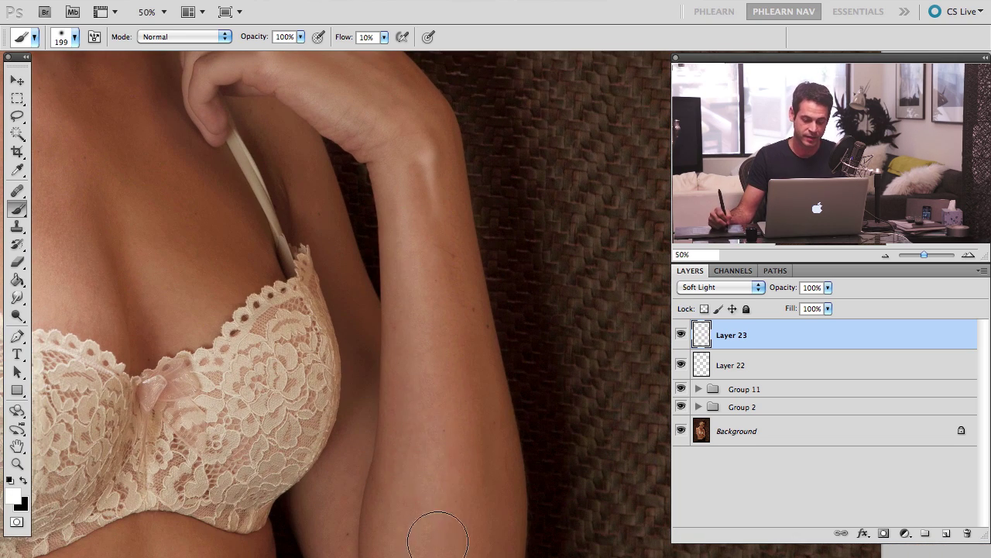
{"action": "key", "text": "bracketright"}
{"action": "key", "text": "bracketright"}
{"action": "key", "text": "bracketright"}
{"action": "key", "text": "bracketright"}
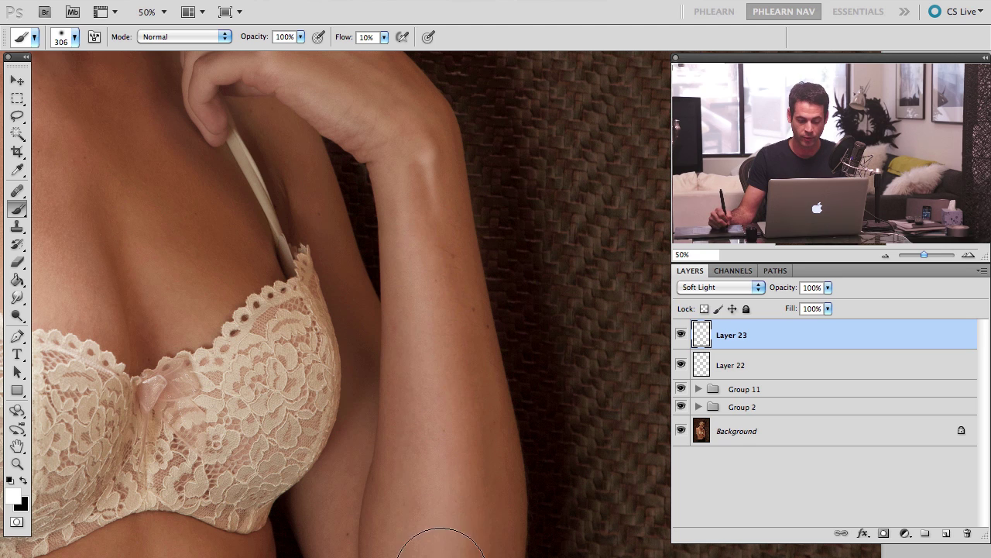
Paint broad, soft highlights on the upper chest with the 306 px brush
{"action": "left_click_drag", "start_coordinate": [340, 328], "coordinate": [462, 505]}
{"action": "left_click_drag", "start_coordinate": [264, 328], "coordinate": [462, 329]}
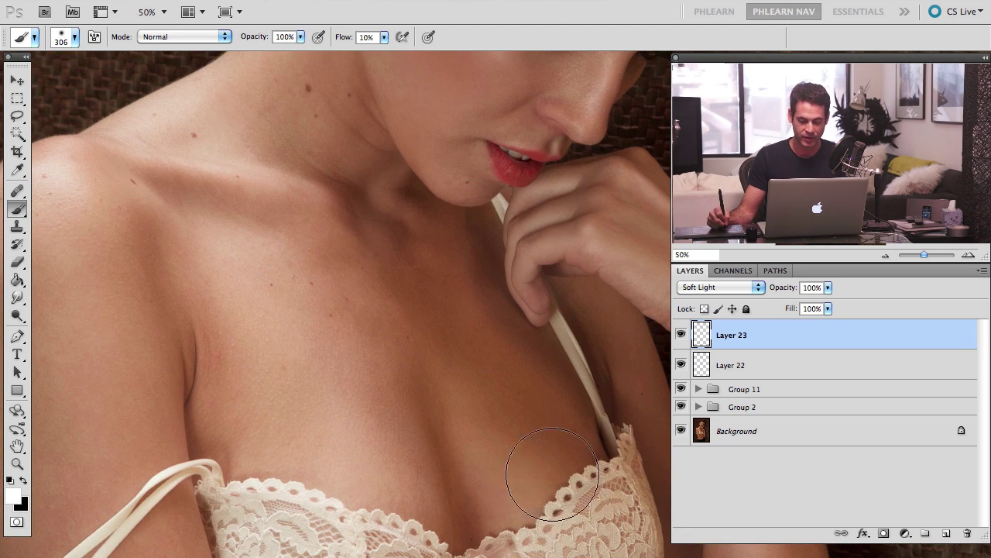
{"action": "key", "text": "super+minus"}
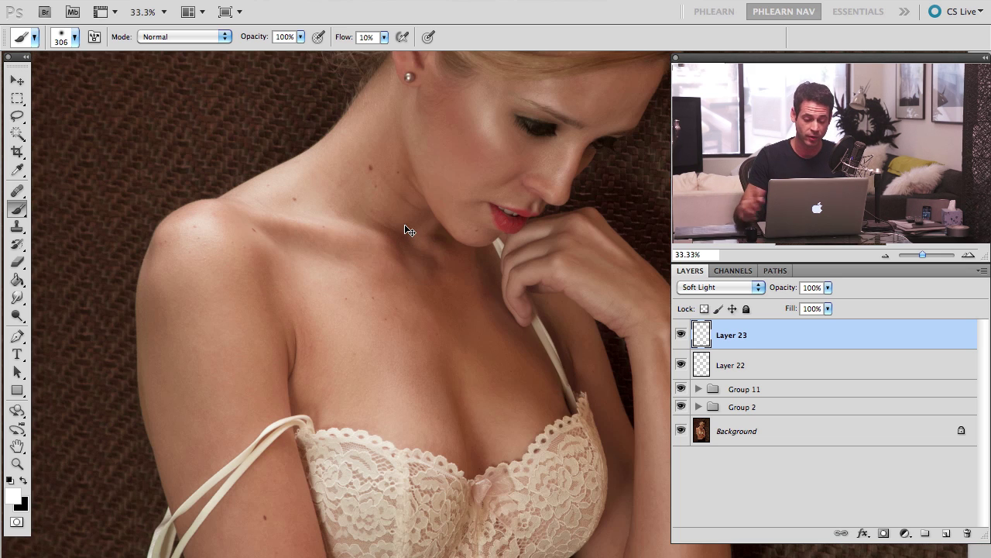
Highlight the collarbone with a 137 px brush and the top of the shoulder with a 186 px brush
{"action": "left_click_drag", "start_coordinate": [286, 202], "coordinate": [302, 270]}
{"action": "left_click_drag", "start_coordinate": [345, 295], "coordinate": [306, 287]}
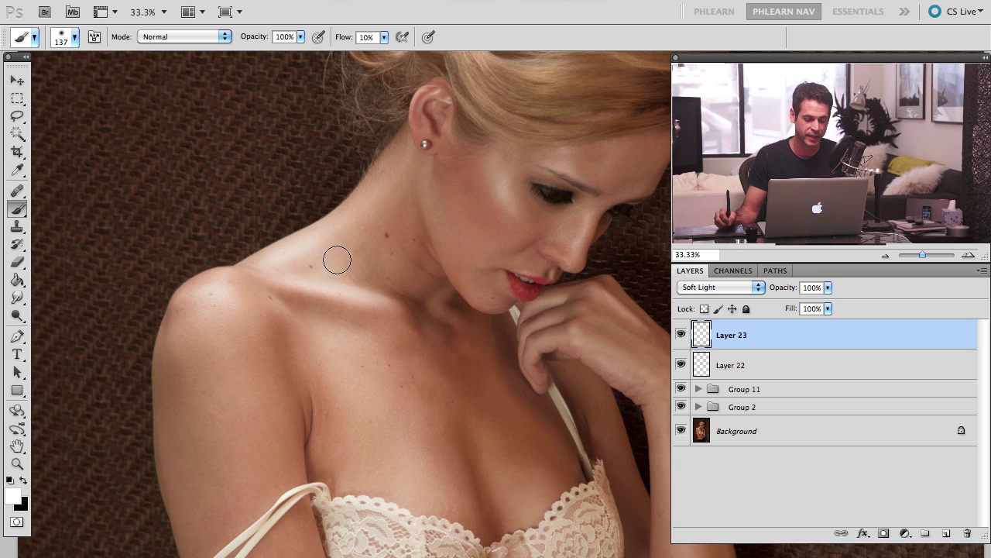
{"action": "left_click_drag", "start_coordinate": [350, 261], "coordinate": [363, 268]}
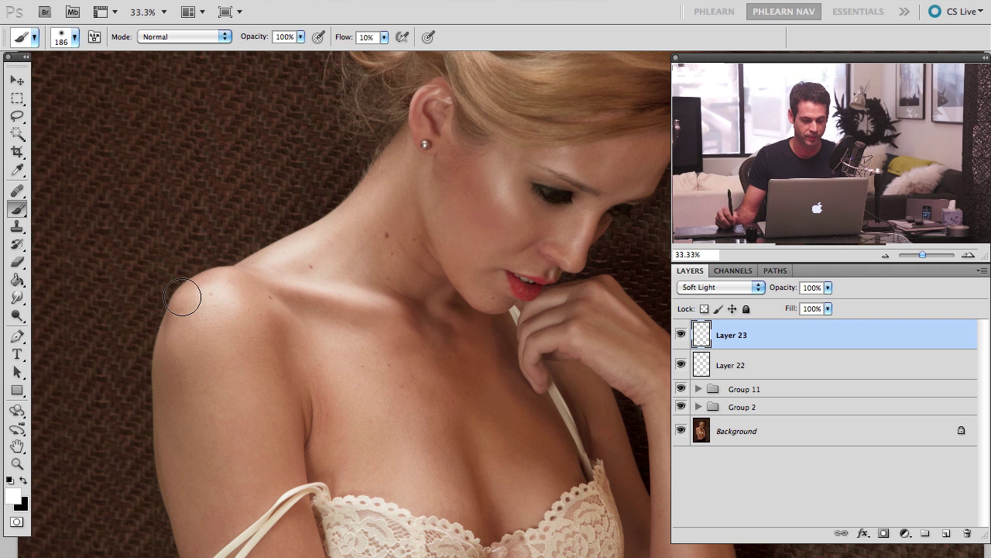
Enlarge the brush to 502 px and brighten the upper arm from the shoulder down to the elbow
{"action": "left_click_drag", "start_coordinate": [213, 329], "coordinate": [255, 329]}
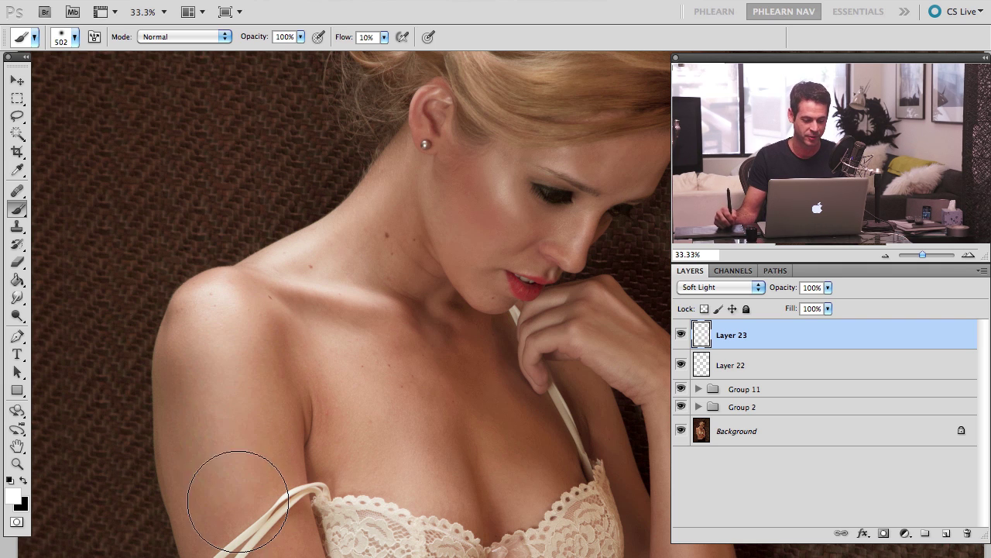
{"action": "left_click_drag", "start_coordinate": [229, 493], "coordinate": [227, 273]}
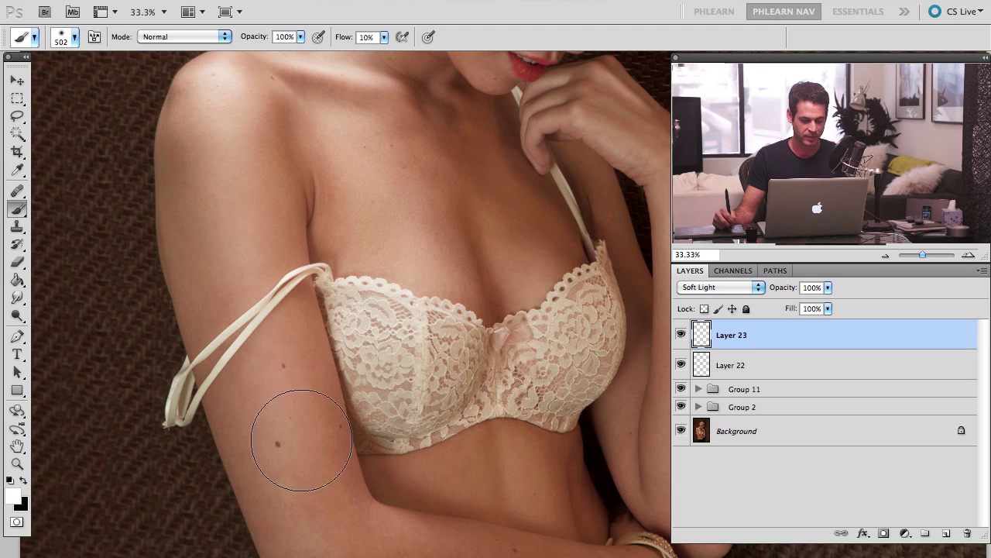
Reduce the brush through 304 px and 241 px to 123 px and brighten the cheek, neck and brow area of the face
{"action": "scroll", "coordinate": [449, 416], "scroll_direction": "up", "scroll_amount": 8}
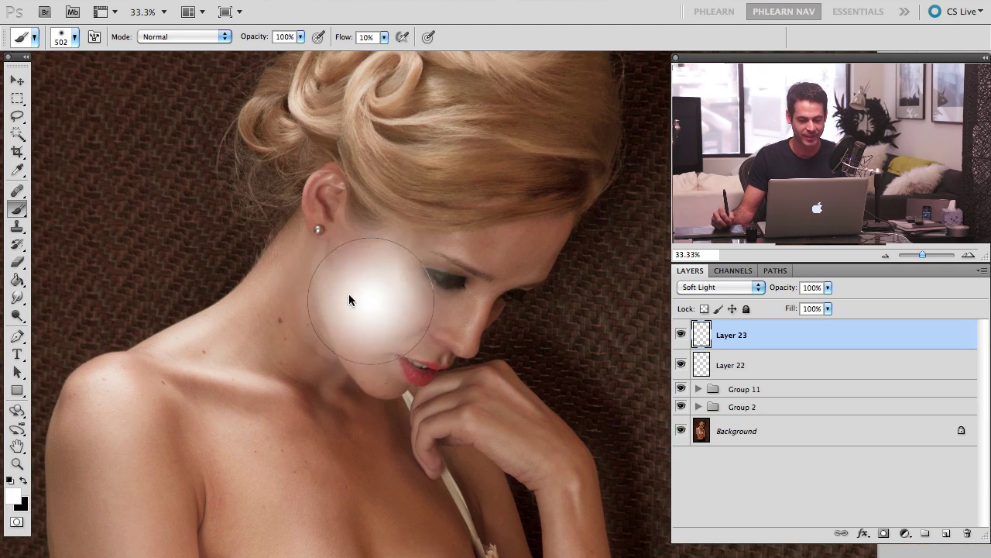
{"action": "left_click_drag", "start_coordinate": [350, 295], "coordinate": [328, 287]}
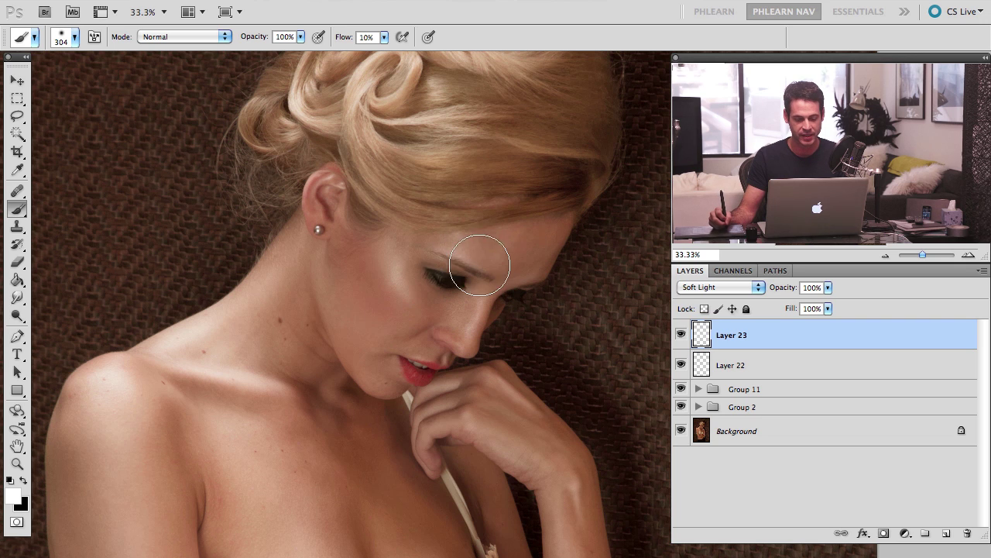
{"action": "left_click_drag", "start_coordinate": [411, 272], "coordinate": [393, 272]}
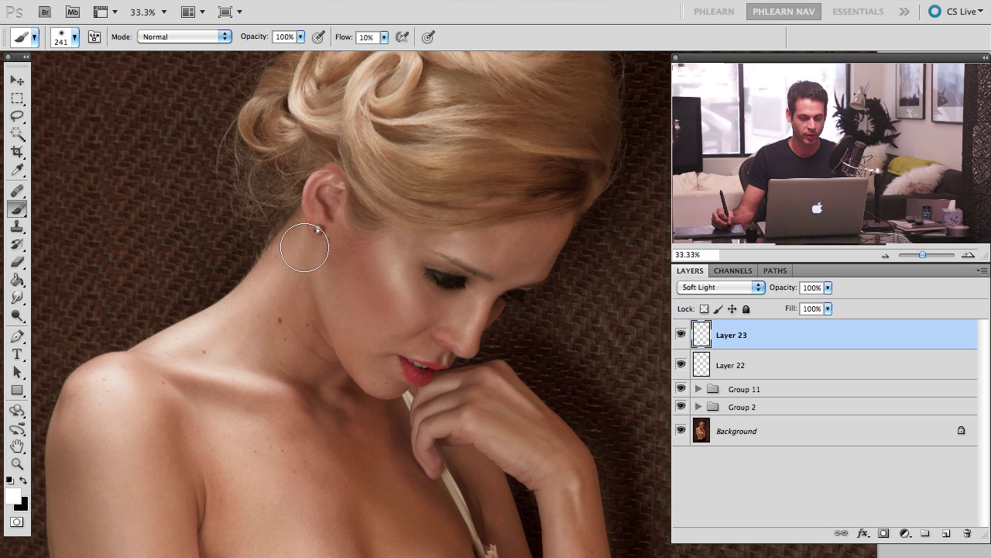
{"action": "left_click_drag", "start_coordinate": [334, 393], "coordinate": [303, 393]}
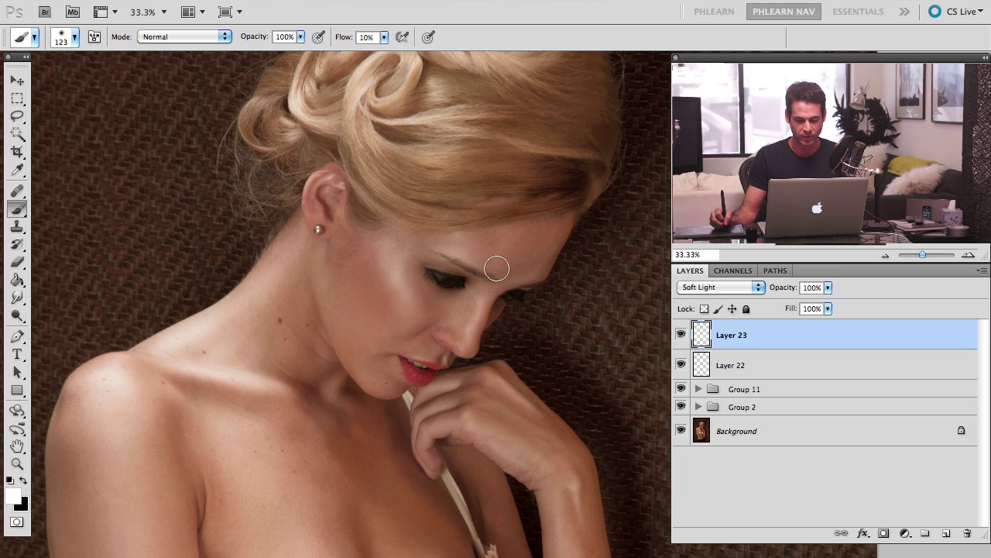
{"action": "mouse_move", "coordinate": [514, 272]}
{"action": "left_mouse_down"}
{"action": "mouse_move", "coordinate": [544, 248]}
{"action": "mouse_move", "coordinate": [557, 256]}
{"action": "left_mouse_up"}
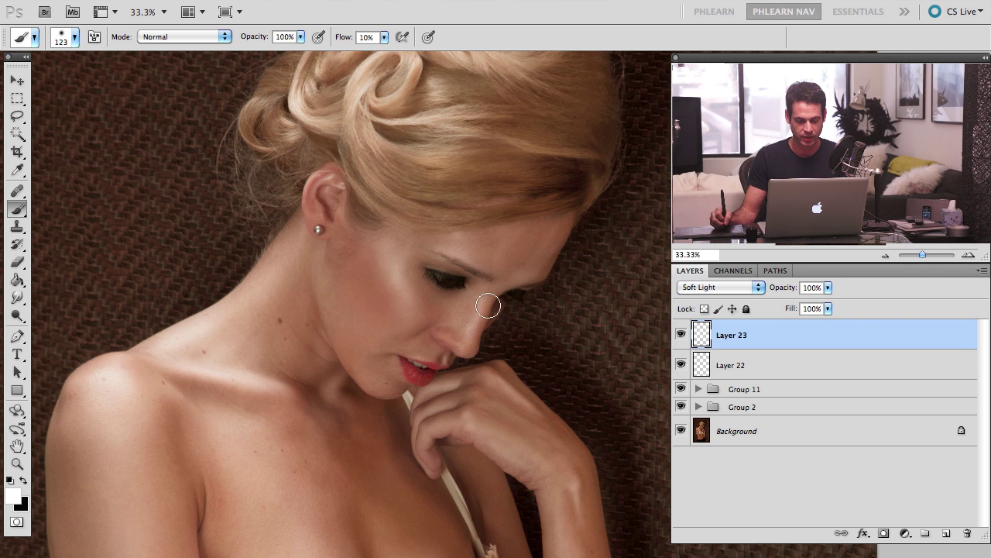
Toggle Layer 23's visibility repeatedly to compare the face, hand and shoulder with and without the painted highlights
{"action": "key", "text": "space"}
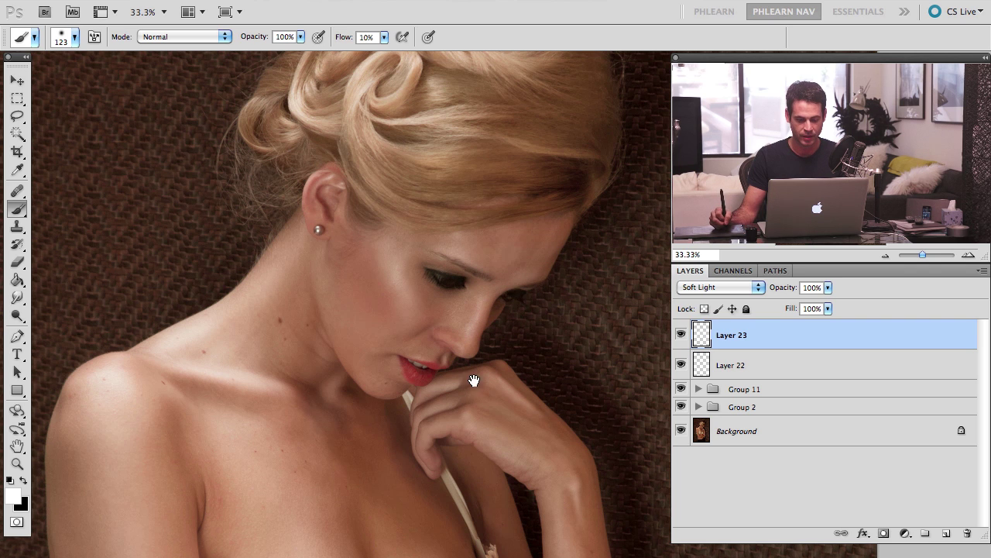
{"action": "left_click_drag", "start_coordinate": [473, 380], "coordinate": [464, 333]}
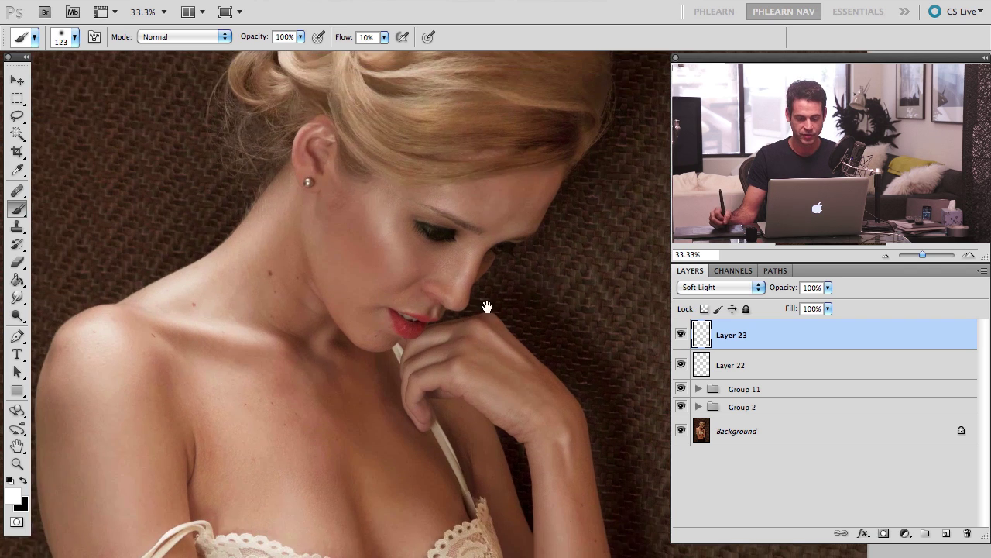
{"action": "left_click", "coordinate": [684, 335]}
{"action": "left_click", "coordinate": [683, 335]}
{"action": "left_click", "coordinate": [681, 335]}
{"action": "left_click", "coordinate": [681, 336]}
{"action": "left_click", "coordinate": [679, 337]}
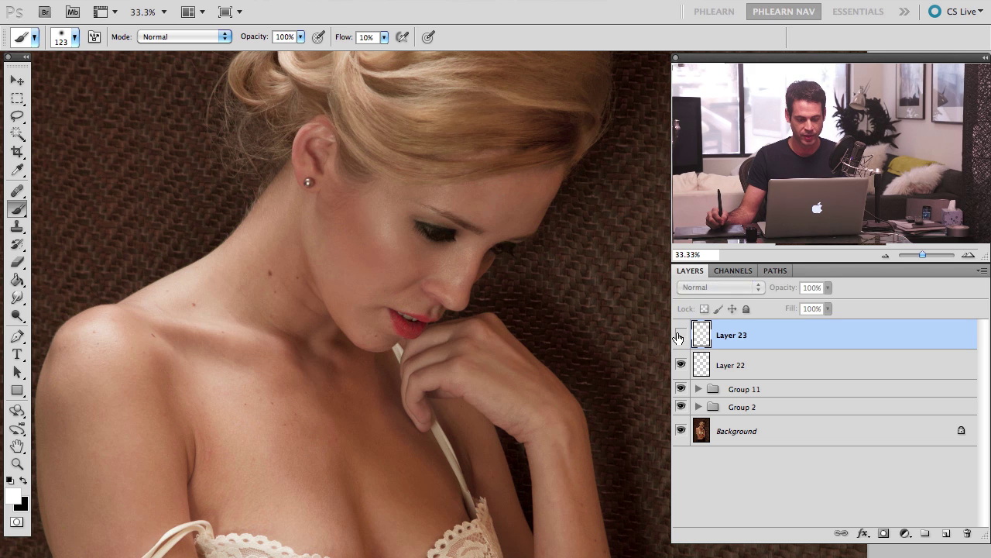
{"action": "left_click", "coordinate": [680, 336]}
{"action": "left_click", "coordinate": [680, 336]}
{"action": "left_click", "coordinate": [680, 336]}
{"action": "left_click", "coordinate": [680, 337]}
{"action": "left_click", "coordinate": [679, 340]}
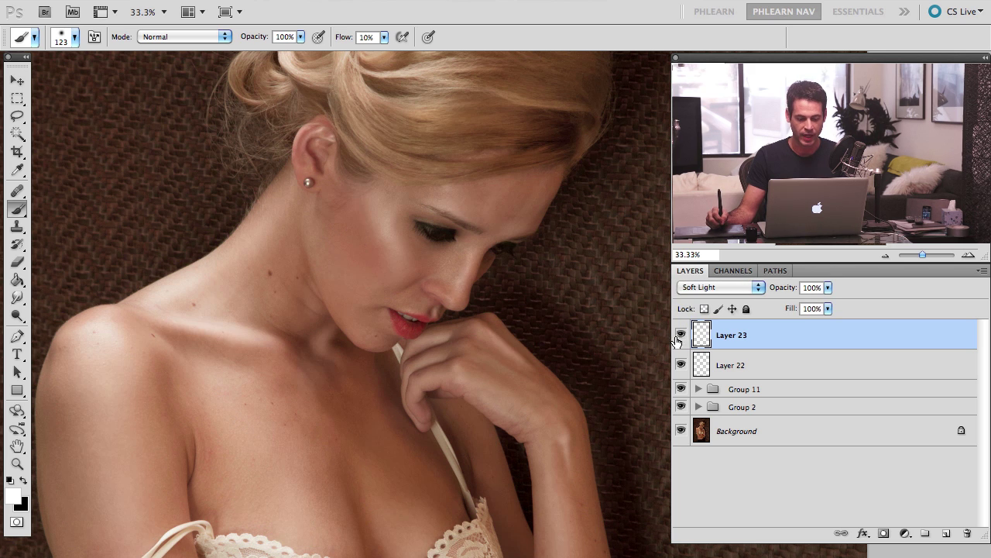
{"action": "left_click", "coordinate": [680, 338]}
{"action": "left_click", "coordinate": [680, 338]}
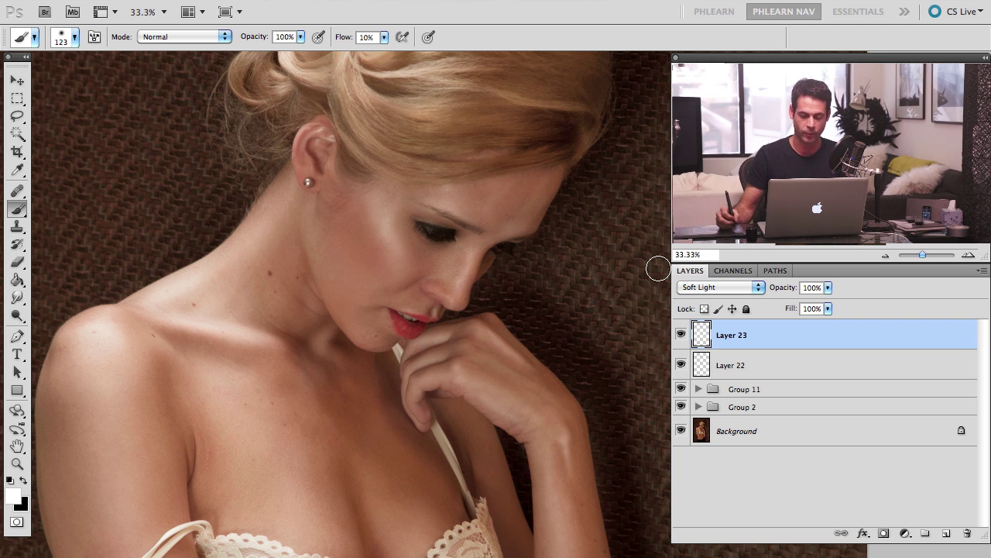
{"action": "left_click_drag", "start_coordinate": [301, 325], "coordinate": [344, 307]}
{"action": "scroll", "coordinate": [611, 312], "scroll_direction": "up", "scroll_amount": 4}
{"action": "scroll", "coordinate": [611, 313], "scroll_direction": "right", "scroll_amount": 2}
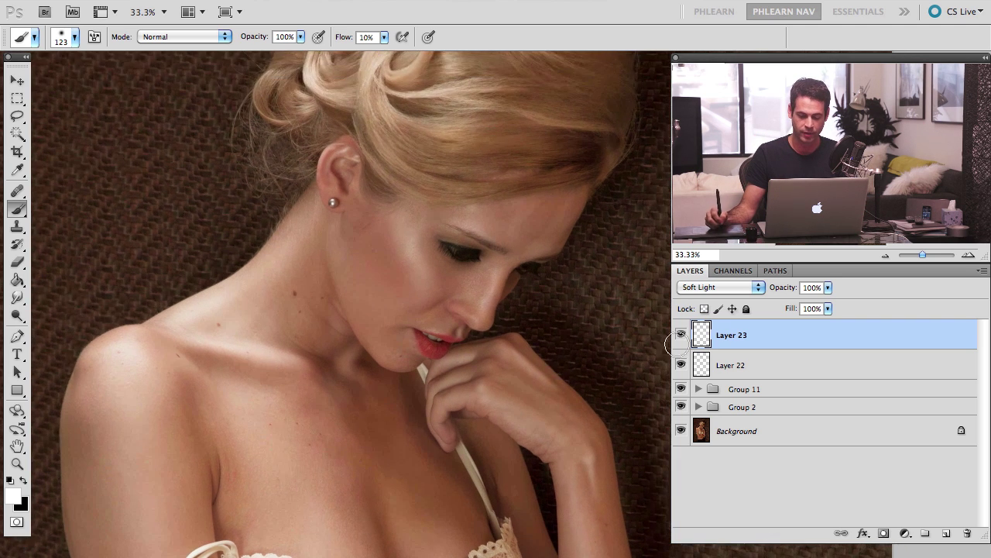
{"action": "left_click", "coordinate": [683, 335]}
{"action": "double_click", "coordinate": [691, 338]}
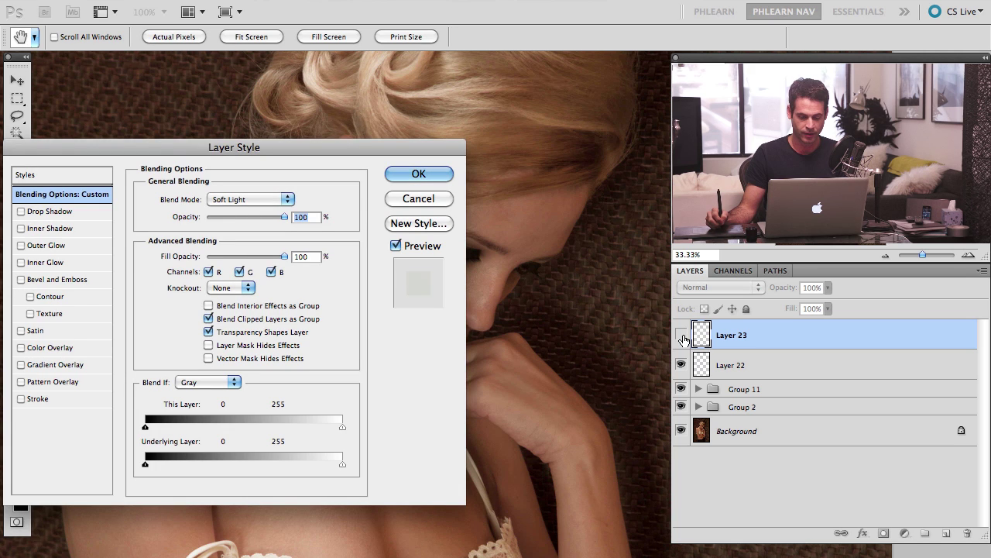
{"action": "left_click", "coordinate": [419, 199]}
{"action": "left_click", "coordinate": [680, 334]}
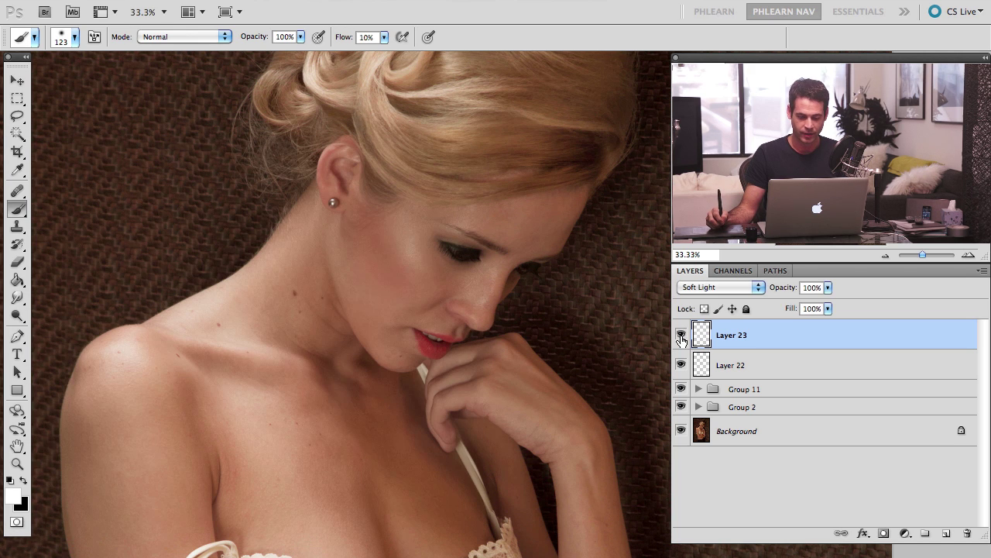
{"action": "left_click", "coordinate": [681, 334]}
{"action": "left_click", "coordinate": [680, 335]}
{"action": "left_click", "coordinate": [681, 335]}
{"action": "left_click", "coordinate": [681, 334]}
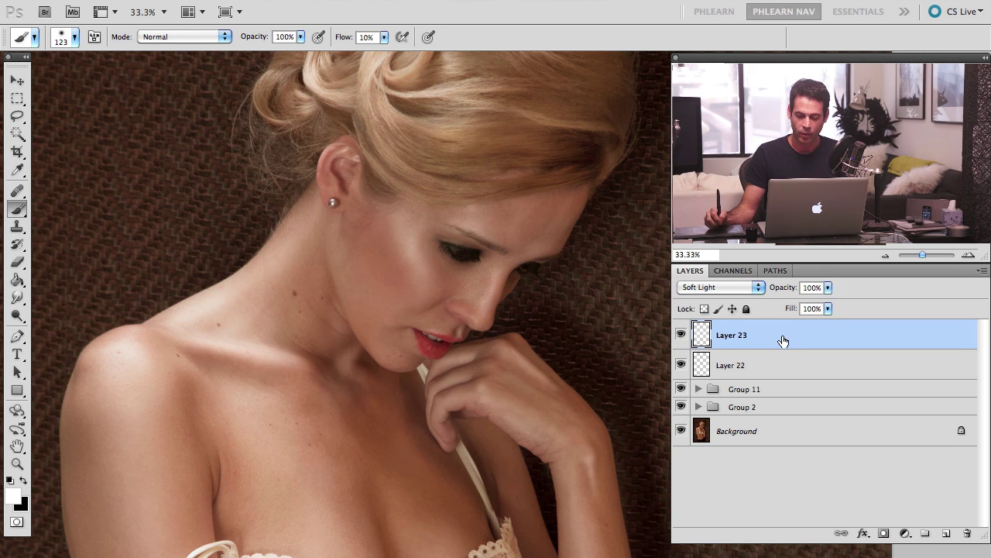
Open Layer 23's blending options and split the Underlying Layer shadow slider to 0 / 141
{"action": "double_click", "coordinate": [782, 339]}
{"action": "left_click_drag", "start_coordinate": [542, 212], "coordinate": [649, 151]}
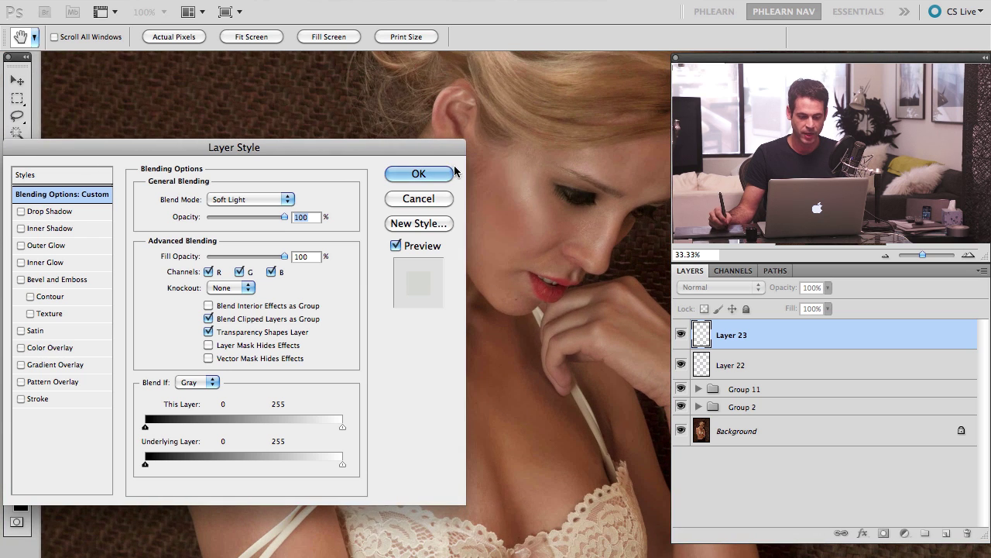
{"action": "left_click_drag", "start_coordinate": [414, 148], "coordinate": [270, 134]}
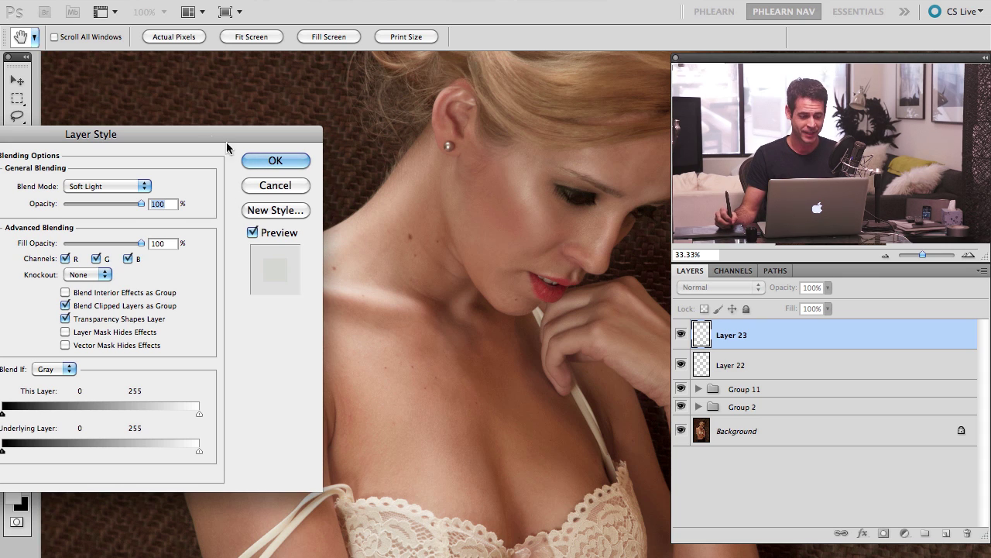
{"action": "left_click_drag", "start_coordinate": [227, 136], "coordinate": [256, 69]}
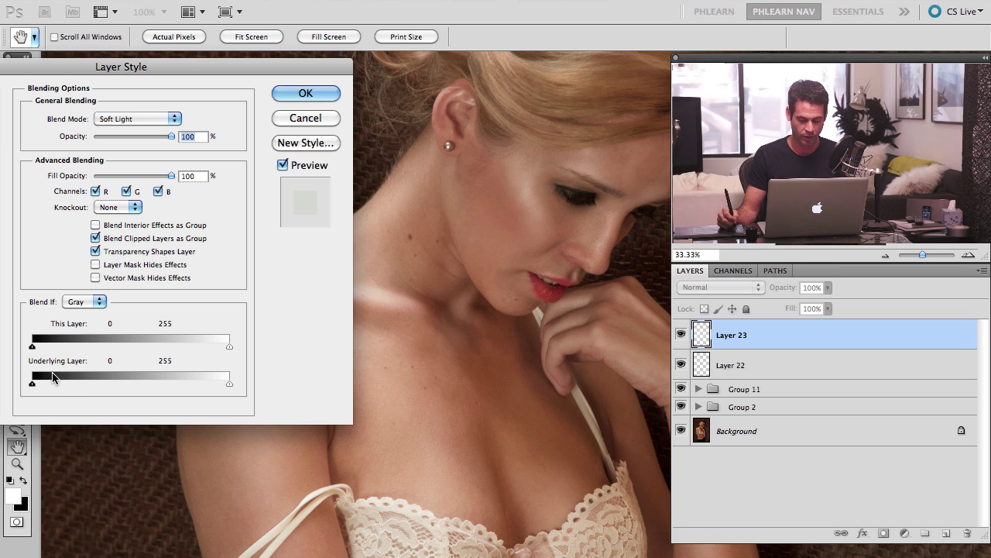
{"action": "key", "text": "alt"}
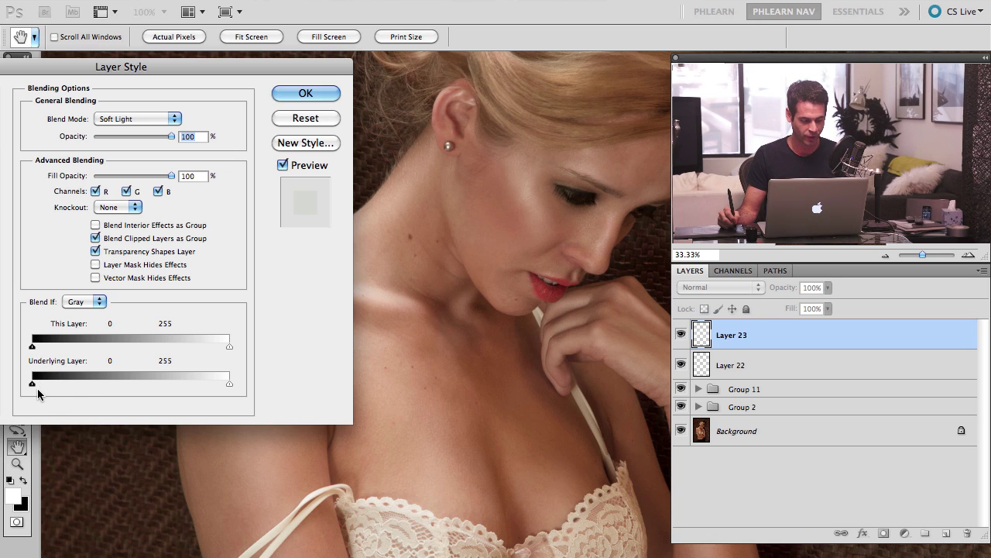
{"action": "left_click_drag", "start_coordinate": [35, 385], "coordinate": [142, 383]}
Refine Layer 23's Underlying Layer shadow split to 2 / 109 and apply the blending options
{"action": "key", "text": "super+plus"}
{"action": "key", "text": "super+plus"}
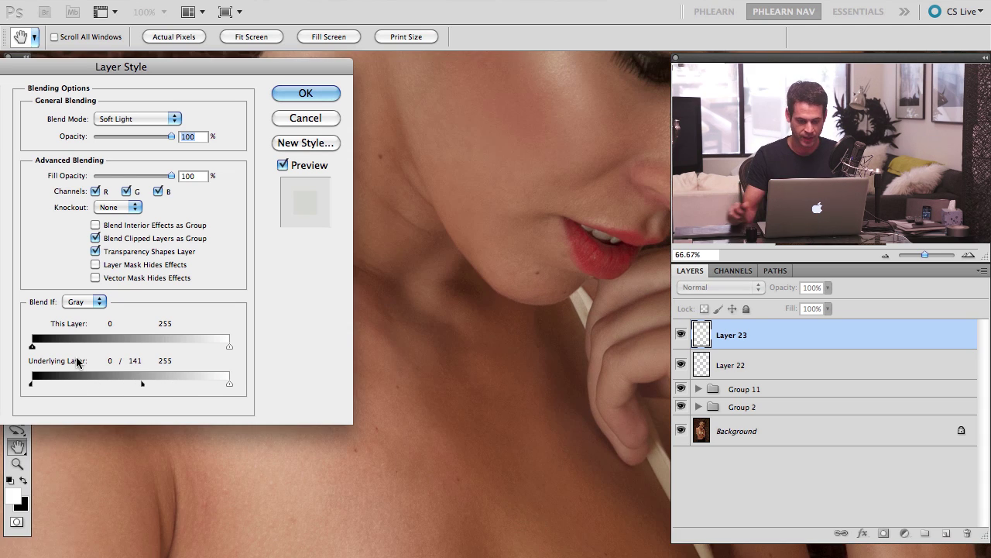
{"action": "left_click_drag", "start_coordinate": [473, 179], "coordinate": [357, 274]}
{"action": "left_click_drag", "start_coordinate": [141, 383], "coordinate": [115, 379]}
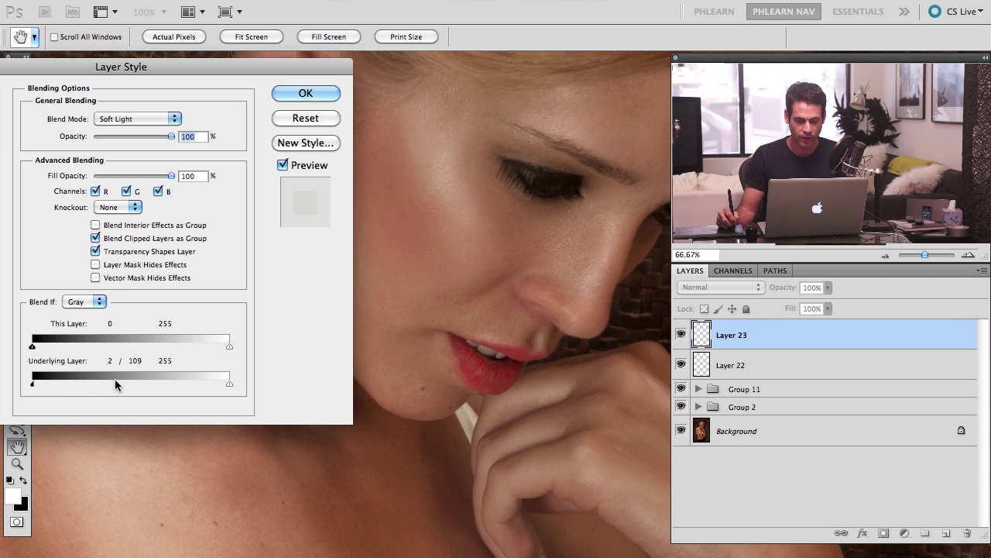
{"action": "left_click", "coordinate": [292, 96]}
{"action": "key", "text": "super+minus"}
{"action": "key", "text": "super+minus"}
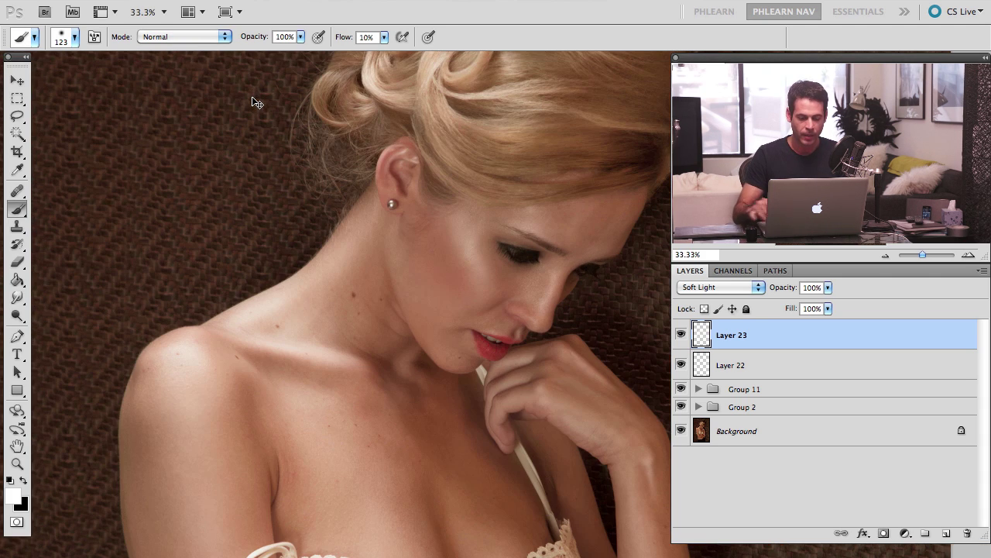
Check Layer 23's highlights close up on the face at 66.7% with the layer hidden and shown
{"action": "mouse_move", "coordinate": [386, 329]}
{"action": "left_mouse_down"}
{"action": "mouse_move", "coordinate": [328, 303]}
{"action": "mouse_move", "coordinate": [335, 309]}
{"action": "left_mouse_up"}
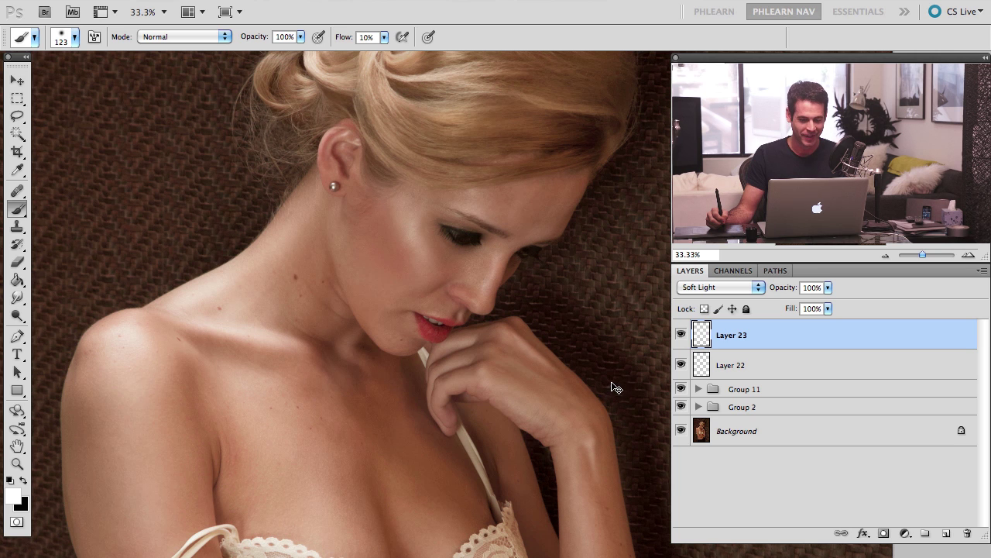
{"action": "key", "text": "super+plus"}
{"action": "key", "text": "super+plus"}
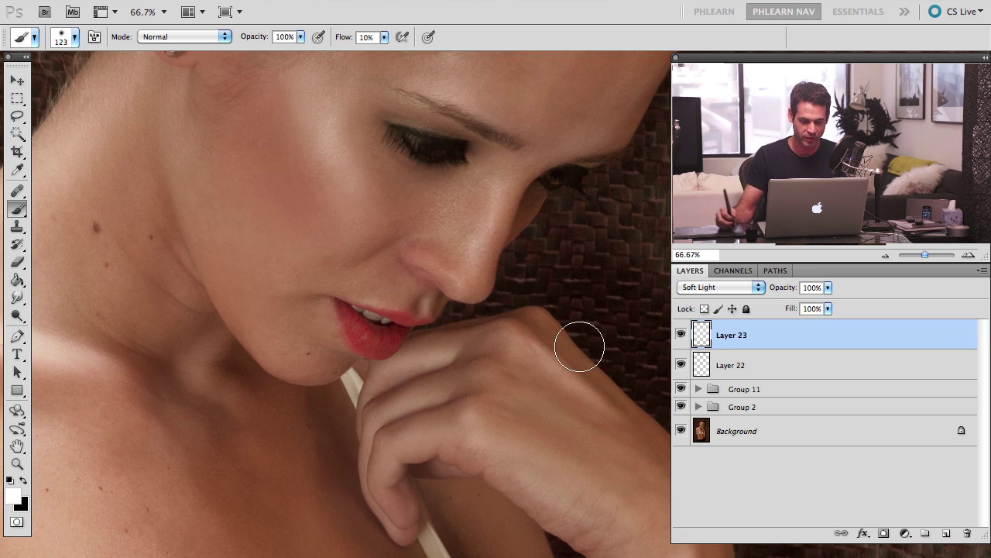
{"action": "left_click_drag", "start_coordinate": [348, 230], "coordinate": [325, 341]}
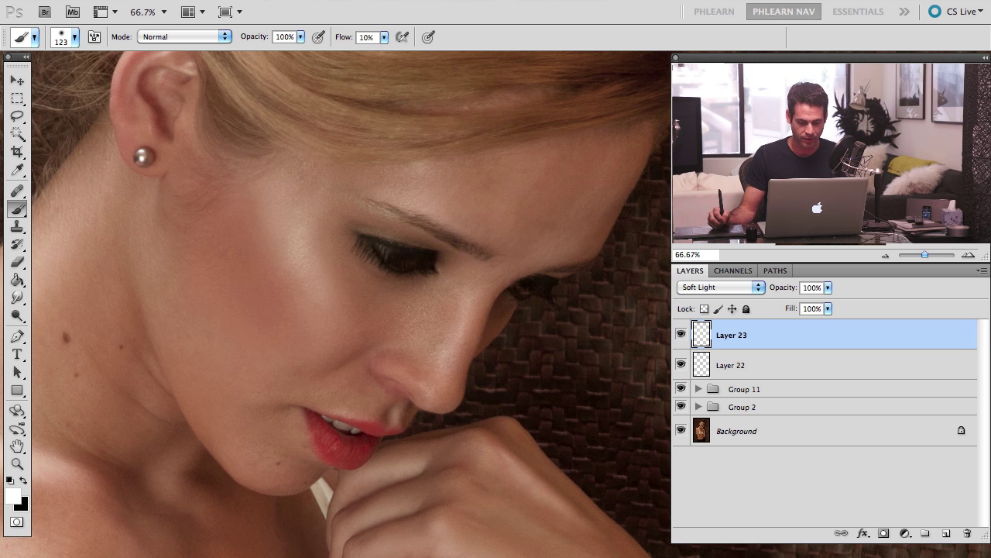
{"action": "left_click", "coordinate": [681, 334]}
{"action": "left_click", "coordinate": [681, 334]}
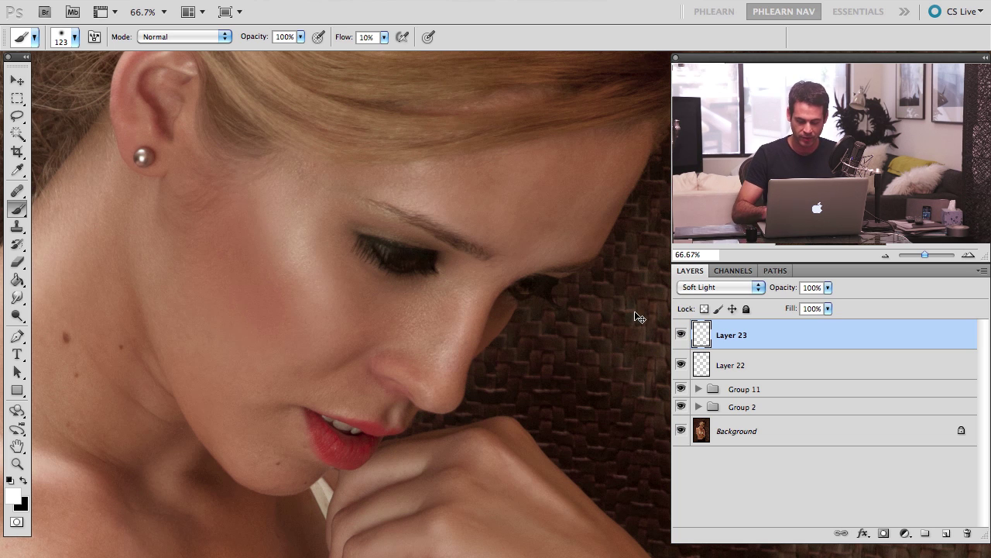
Create a new layer above Layer 23 and sample the skin tone from the forehead
{"action": "scroll", "coordinate": [637, 317], "scroll_direction": "down", "scroll_amount": 2}
{"action": "key", "text": "ctrl+shift+alt+n"}
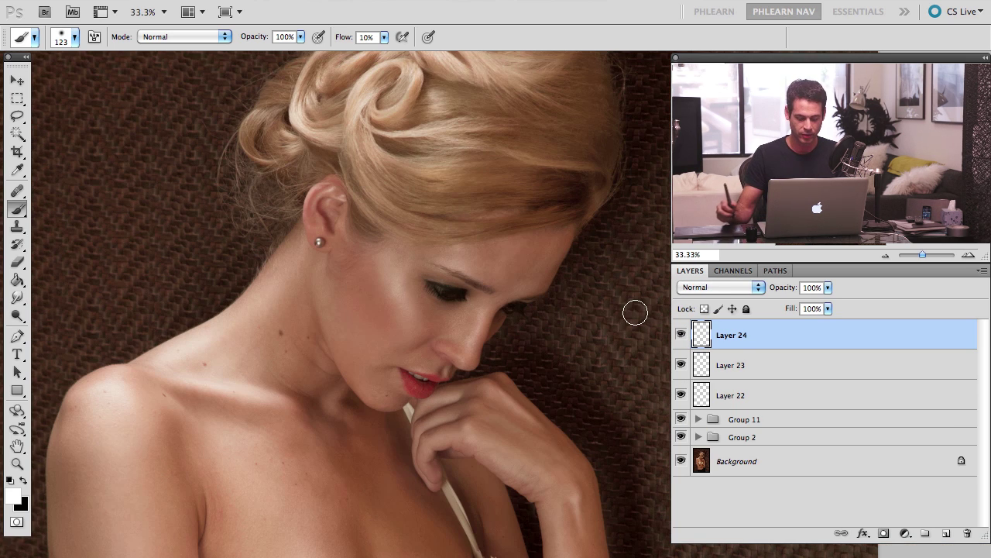
{"action": "left_click_drag", "start_coordinate": [425, 295], "coordinate": [426, 248]}
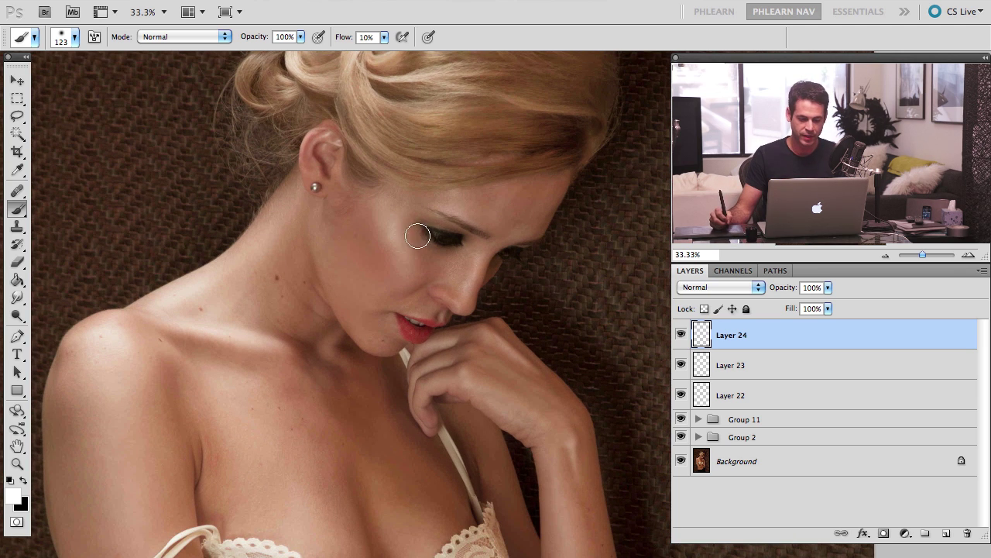
{"action": "left_click", "coordinate": [507, 193], "text": "alt"}
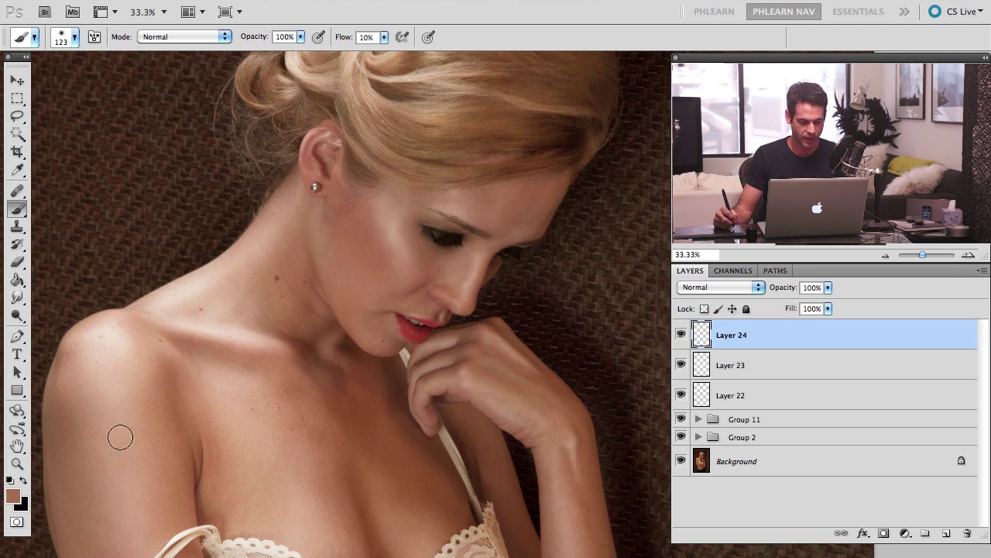
{"action": "left_click", "coordinate": [493, 194], "text": "alt"}
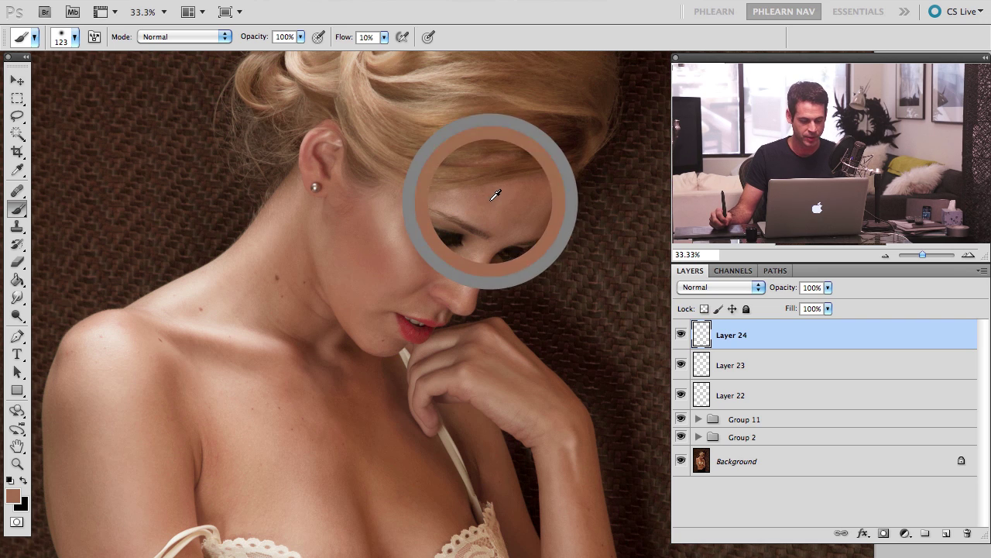
Darken and desaturate the sampled foreground color to a dark brown, about #2e2922, and set the new layer's blend mode to Soft Light
{"action": "left_click", "coordinate": [12, 494]}
{"action": "left_click_drag", "start_coordinate": [713, 92], "coordinate": [698, 86]}
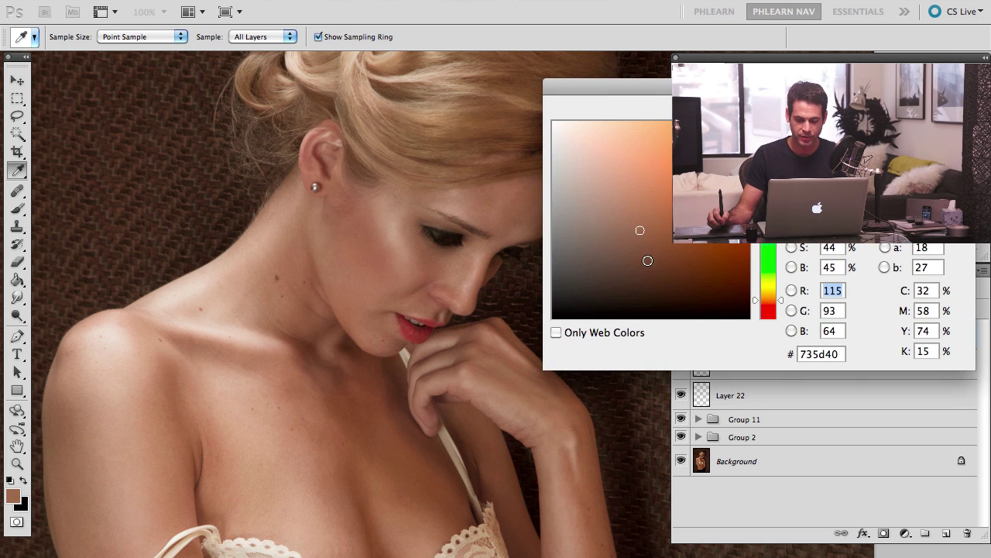
{"action": "left_click_drag", "start_coordinate": [641, 274], "coordinate": [641, 280]}
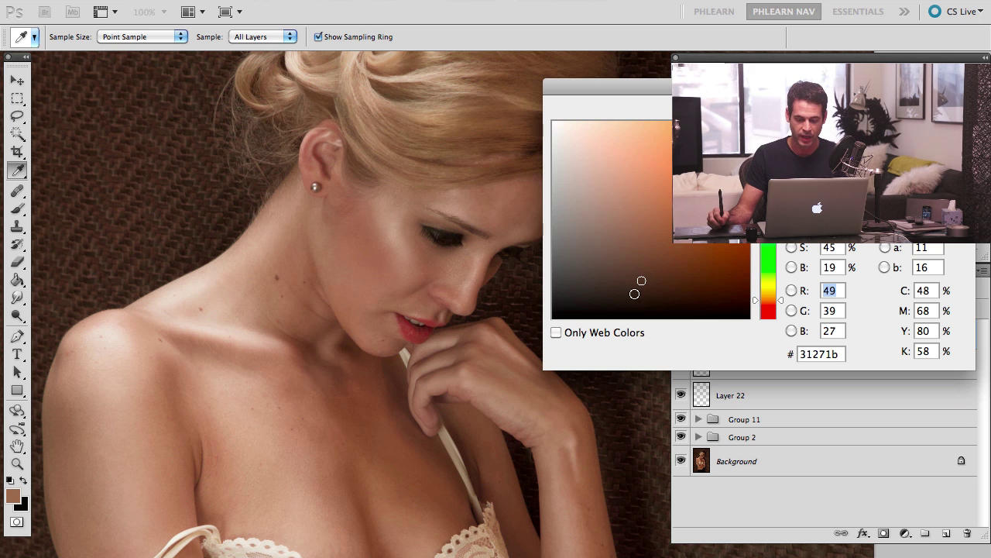
{"action": "left_click_drag", "start_coordinate": [621, 285], "coordinate": [604, 283]}
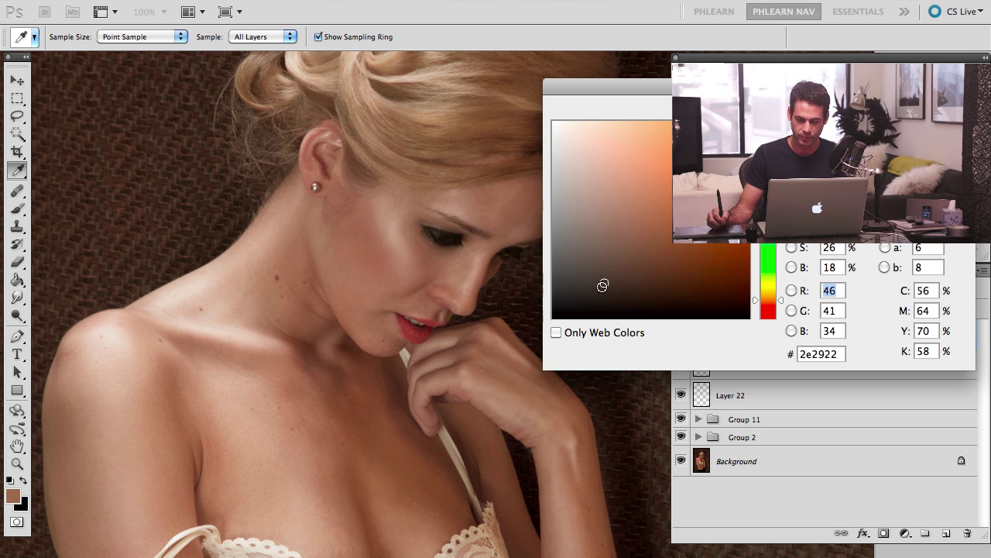
{"action": "key", "text": "Return"}
{"action": "key", "text": "b"}
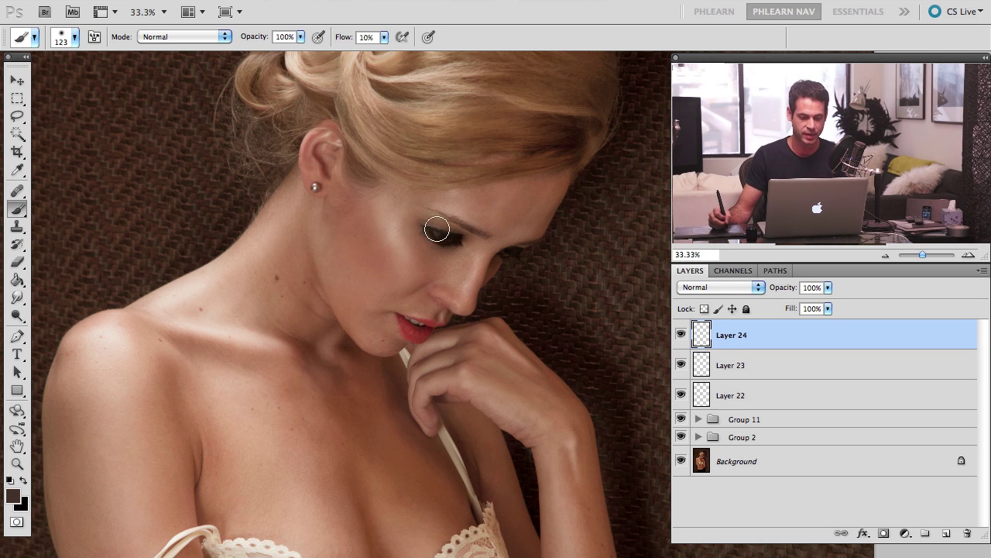
{"action": "left_click", "coordinate": [719, 287]}
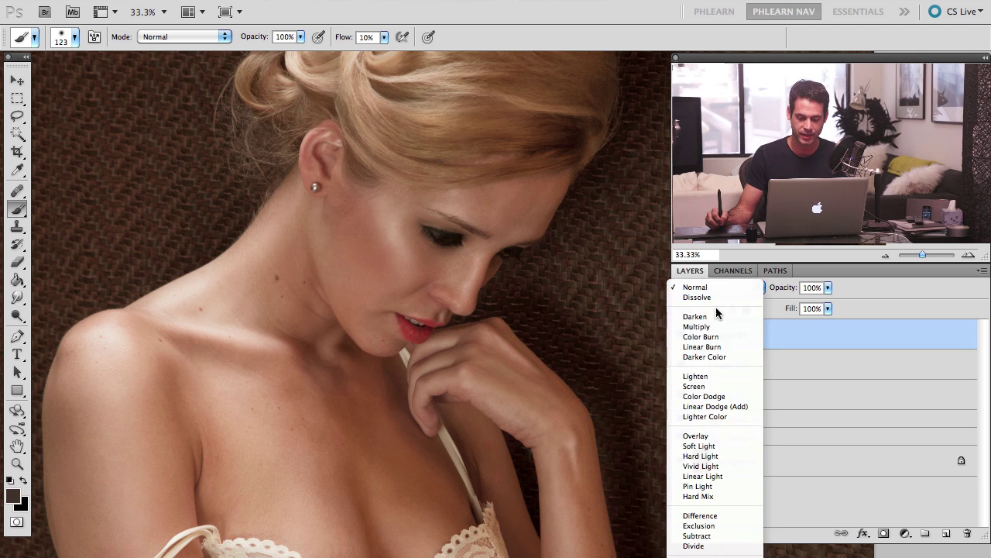
{"action": "left_click", "coordinate": [713, 445]}
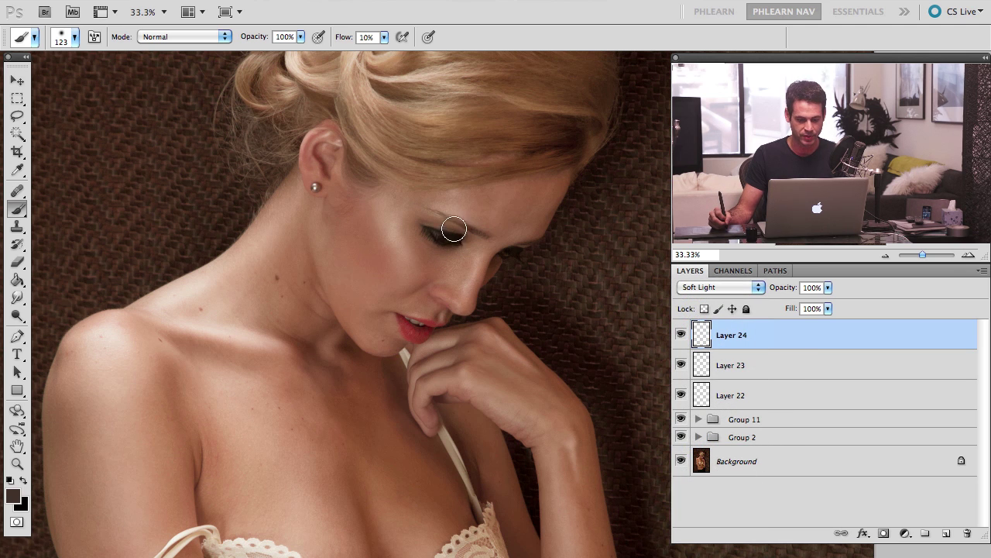
Paint dark brown shadows over the eye and beside the nose with a 123 px brush, and along the cheek toward the ear at 281 px
{"action": "mouse_move", "coordinate": [450, 226]}
{"action": "left_mouse_down"}
{"action": "mouse_move", "coordinate": [441, 218]}
{"action": "mouse_move", "coordinate": [469, 225]}
{"action": "left_mouse_up"}
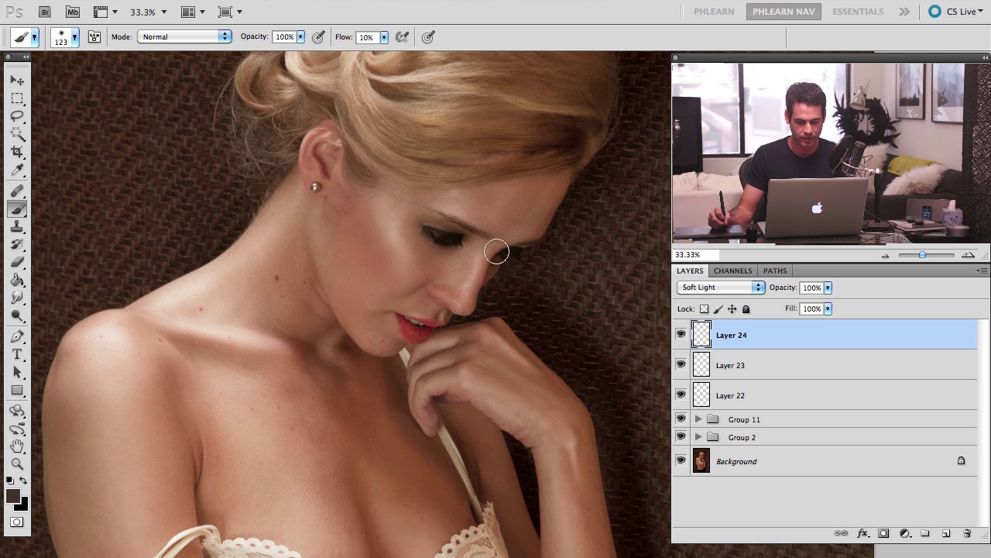
{"action": "left_click_drag", "start_coordinate": [457, 307], "coordinate": [460, 291]}
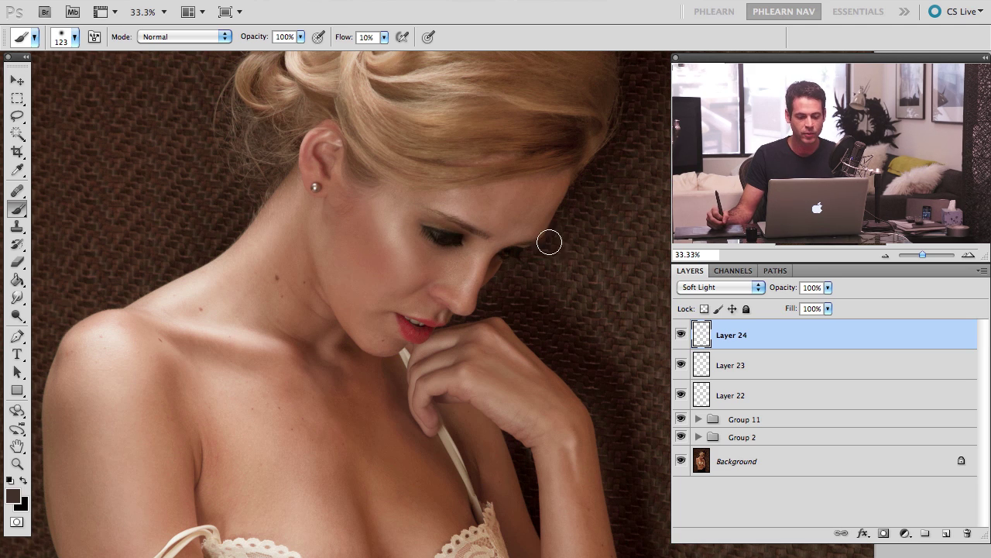
{"action": "right_click", "coordinate": [381, 233]}
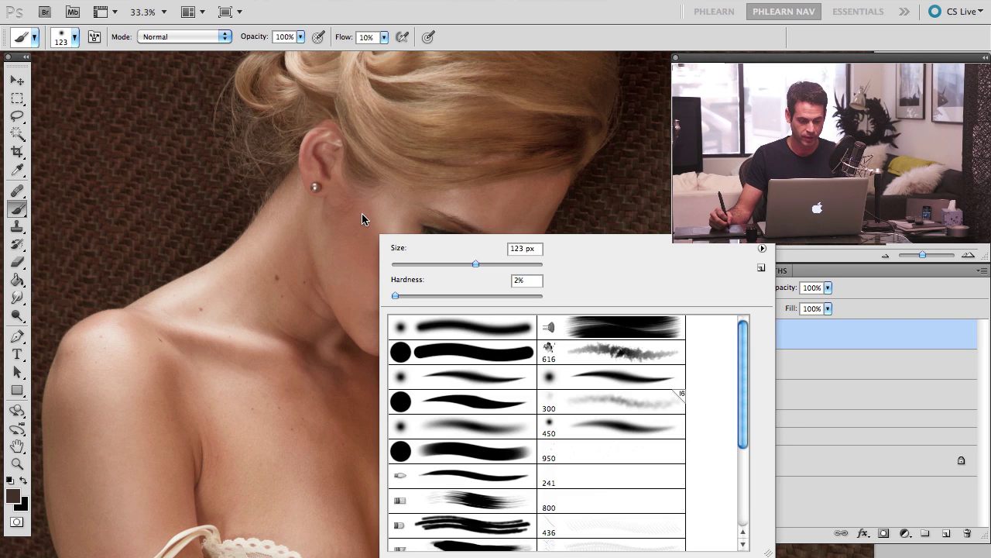
{"action": "left_click", "coordinate": [362, 213]}
{"action": "mouse_move", "coordinate": [389, 235]}
{"action": "left_mouse_down"}
{"action": "mouse_move", "coordinate": [455, 224]}
{"action": "mouse_move", "coordinate": [401, 244]}
{"action": "mouse_move", "coordinate": [360, 200]}
{"action": "mouse_move", "coordinate": [351, 233]}
{"action": "mouse_move", "coordinate": [356, 211]}
{"action": "mouse_move", "coordinate": [362, 272]}
{"action": "mouse_move", "coordinate": [350, 218]}
{"action": "mouse_move", "coordinate": [372, 211]}
{"action": "mouse_move", "coordinate": [348, 258]}
{"action": "mouse_move", "coordinate": [381, 293]}
{"action": "mouse_move", "coordinate": [362, 231]}
{"action": "mouse_move", "coordinate": [346, 259]}
{"action": "mouse_move", "coordinate": [338, 216]}
{"action": "mouse_move", "coordinate": [315, 231]}
{"action": "mouse_move", "coordinate": [422, 279]}
{"action": "mouse_move", "coordinate": [330, 151]}
{"action": "left_mouse_up"}
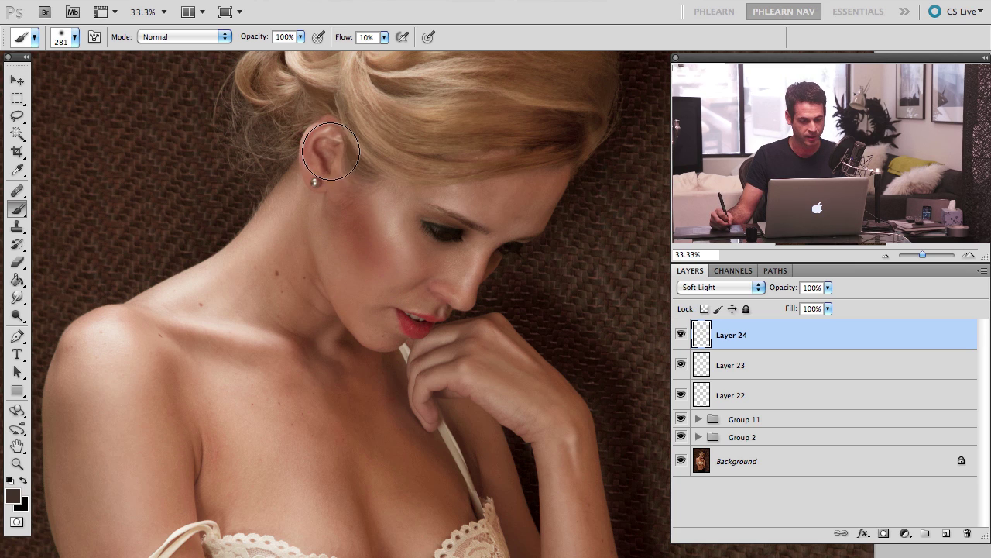
Paint shadows under the jaw, between the fingers at 73 px, and down the neck and below the collarbone at 107 px
{"action": "mouse_move", "coordinate": [353, 341]}
{"action": "left_mouse_down"}
{"action": "mouse_move", "coordinate": [324, 338]}
{"action": "mouse_move", "coordinate": [353, 368]}
{"action": "mouse_move", "coordinate": [396, 377]}
{"action": "mouse_move", "coordinate": [399, 402]}
{"action": "mouse_move", "coordinate": [431, 401]}
{"action": "mouse_move", "coordinate": [450, 382]}
{"action": "mouse_move", "coordinate": [424, 359]}
{"action": "left_mouse_up"}
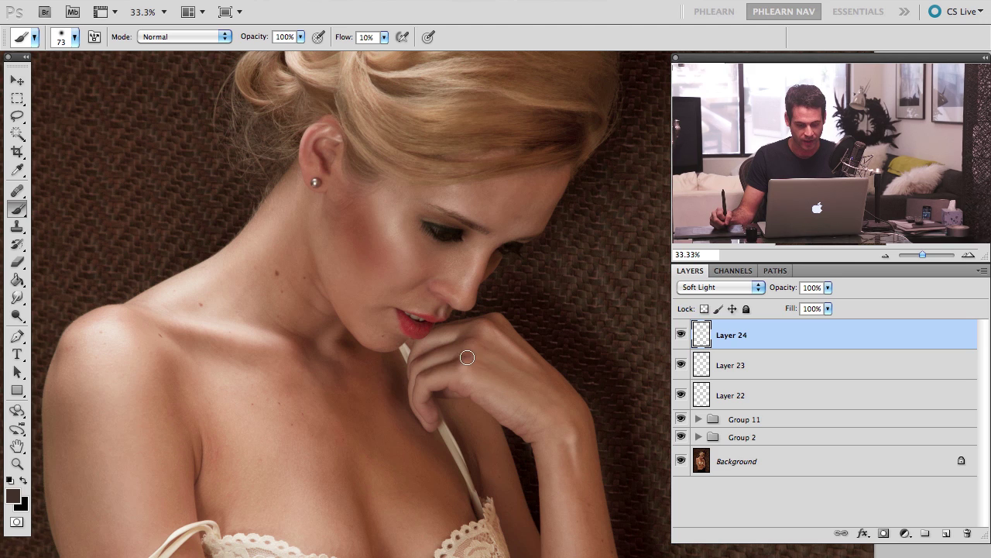
{"action": "left_click_drag", "start_coordinate": [467, 340], "coordinate": [440, 313]}
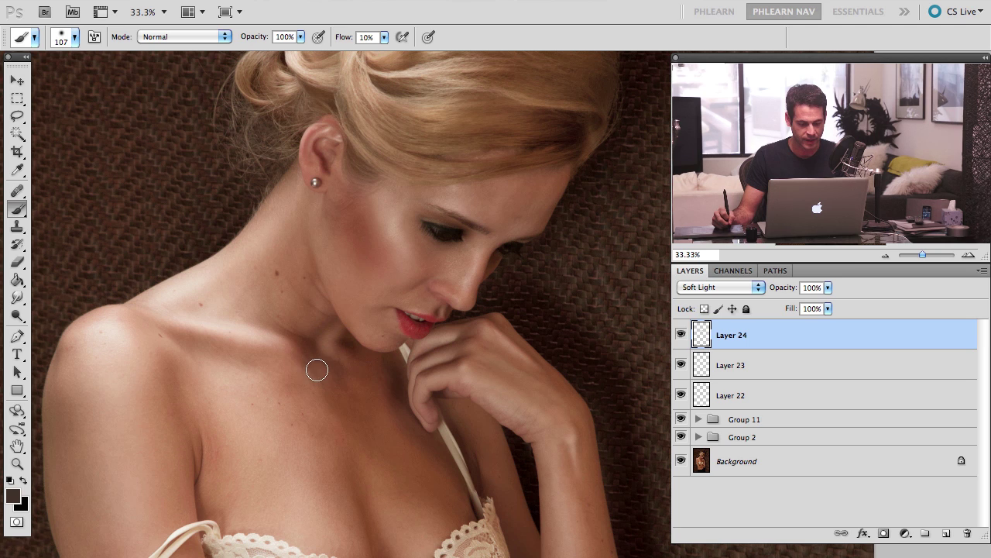
{"action": "left_click_drag", "start_coordinate": [323, 326], "coordinate": [303, 247]}
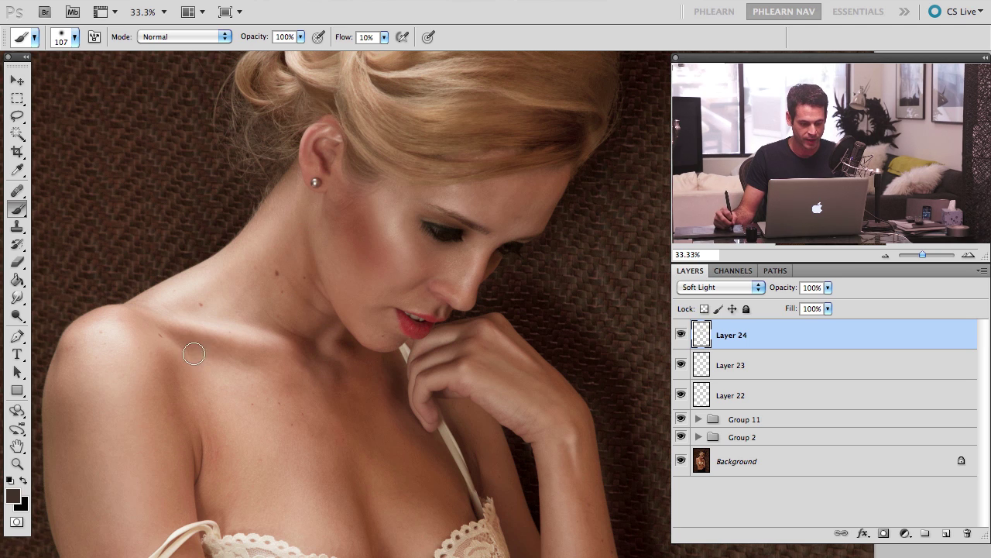
{"action": "left_click_drag", "start_coordinate": [193, 354], "coordinate": [211, 359]}
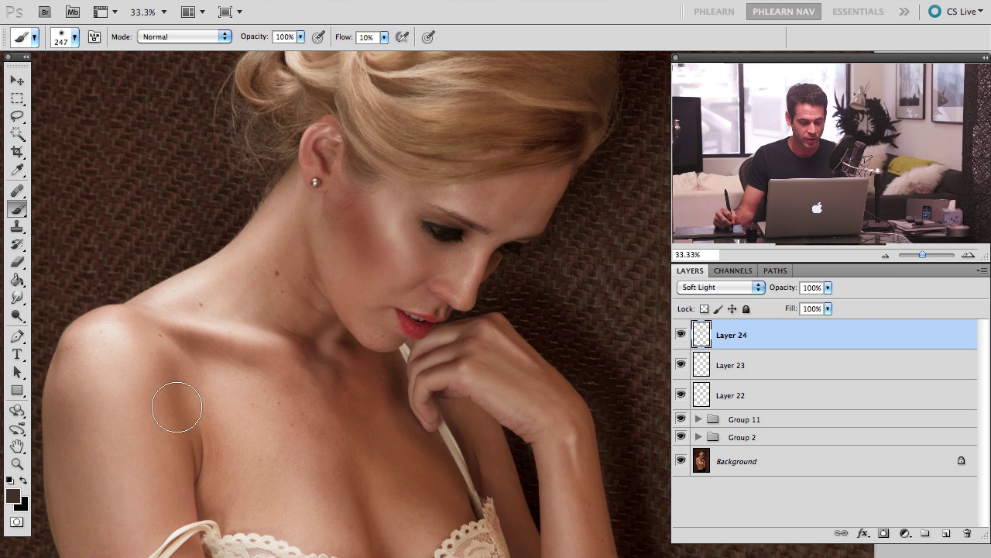
Paint shadows along the waist at 247 px, the lower arm's outer edge at 496 px, and the shoulder and upper arm at 195 px
{"action": "scroll", "coordinate": [173, 398], "scroll_direction": "down", "scroll_amount": 5}
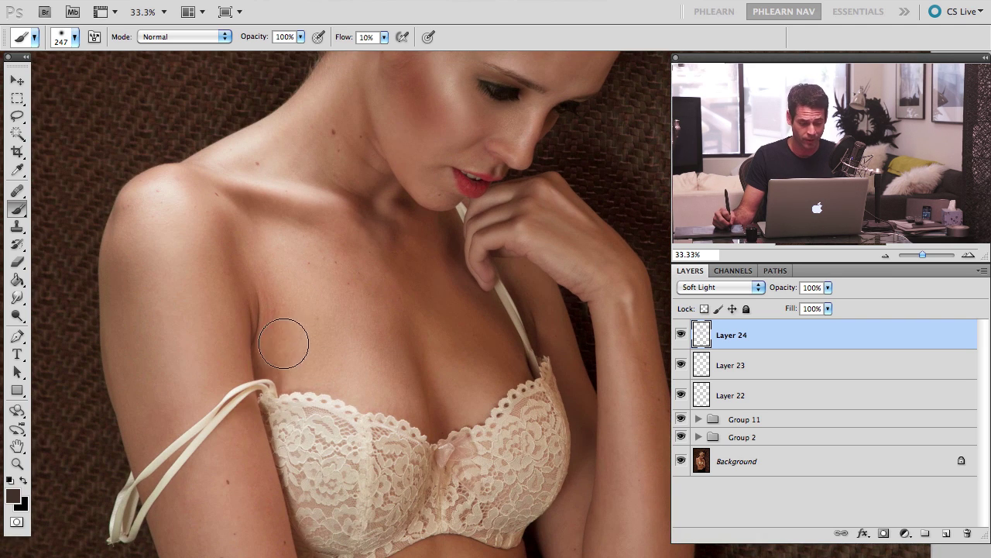
{"action": "mouse_move", "coordinate": [279, 527]}
{"action": "left_mouse_down"}
{"action": "mouse_move", "coordinate": [261, 314]}
{"action": "mouse_move", "coordinate": [249, 302]}
{"action": "left_mouse_up"}
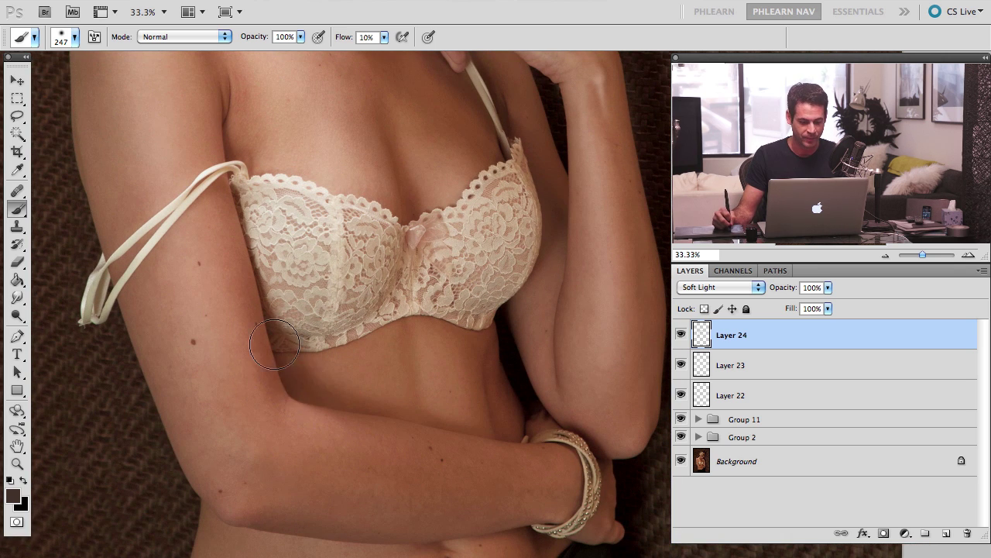
{"action": "mouse_move", "coordinate": [430, 366]}
{"action": "left_mouse_down"}
{"action": "mouse_move", "coordinate": [422, 368]}
{"action": "mouse_move", "coordinate": [494, 381]}
{"action": "left_mouse_up"}
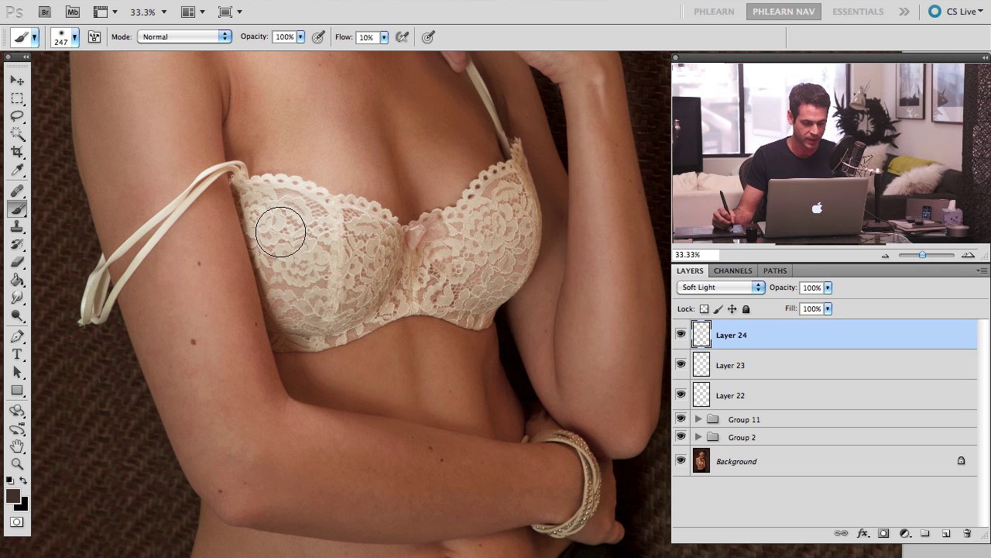
{"action": "left_click_drag", "start_coordinate": [146, 413], "coordinate": [178, 413]}
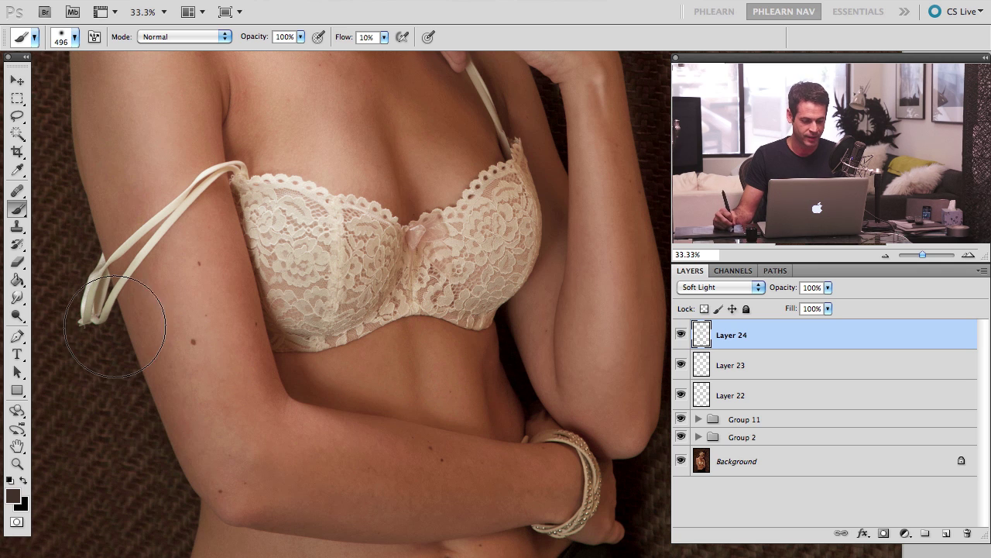
{"action": "scroll", "coordinate": [137, 301], "scroll_direction": "up", "scroll_amount": 5}
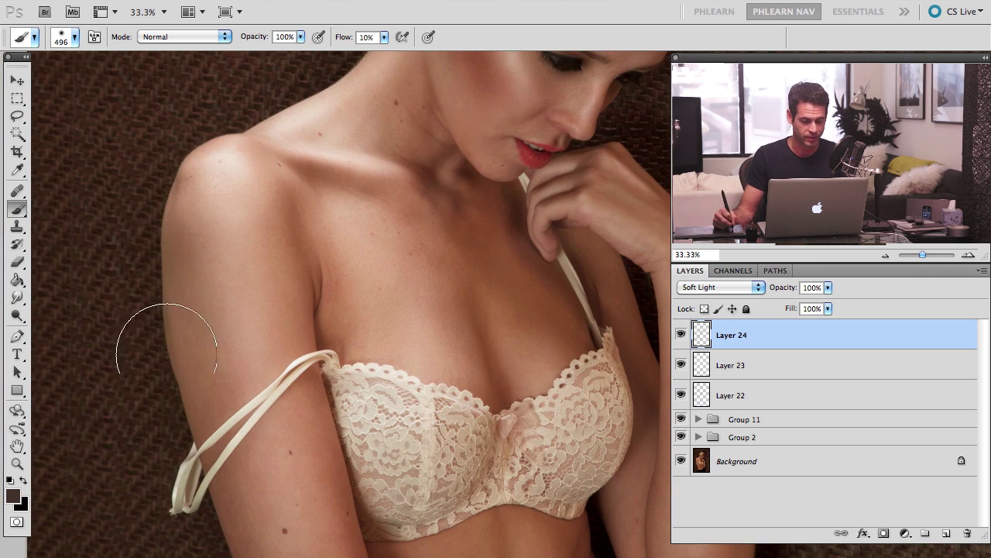
{"action": "mouse_move", "coordinate": [154, 225]}
{"action": "left_mouse_down"}
{"action": "mouse_move", "coordinate": [177, 221]}
{"action": "mouse_move", "coordinate": [174, 209]}
{"action": "left_mouse_up"}
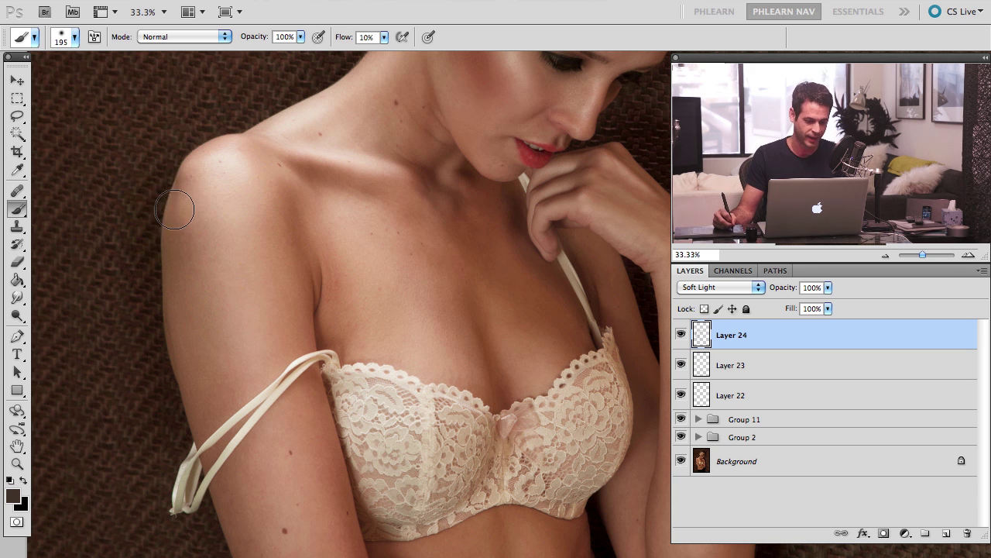
{"action": "left_click_drag", "start_coordinate": [273, 232], "coordinate": [236, 242]}
Paint shadows on the raised wrist at 163 px and along the folded forearm's edges, enlarging the brush to 266 px
{"action": "left_click_drag", "start_coordinate": [345, 353], "coordinate": [193, 135]}
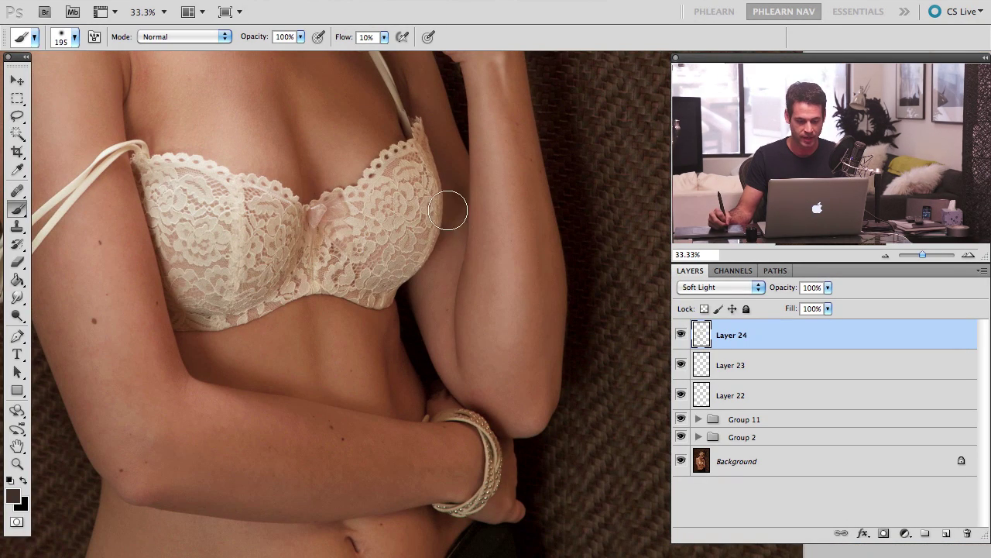
{"action": "scroll", "coordinate": [435, 210], "scroll_direction": "up", "scroll_amount": 5}
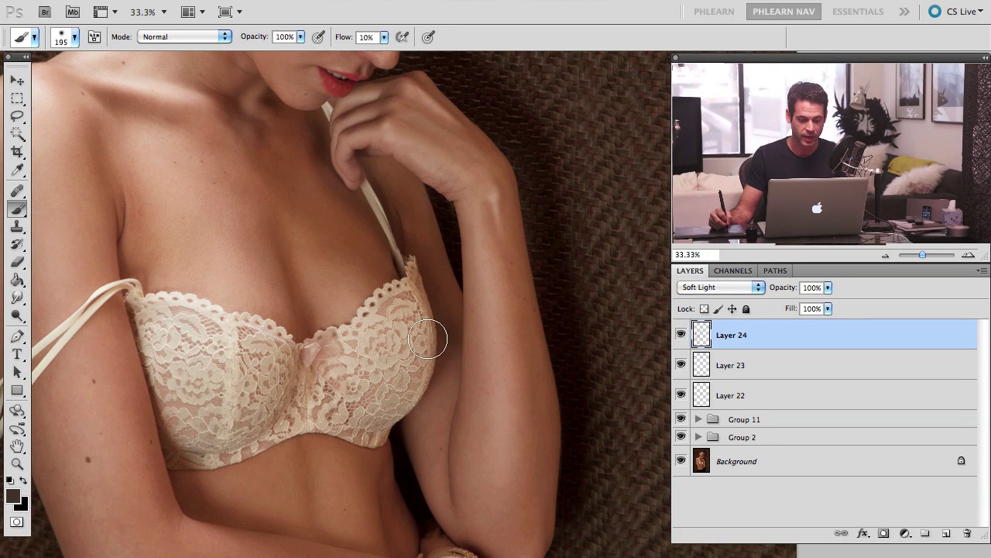
{"action": "left_click_drag", "start_coordinate": [496, 213], "coordinate": [490, 207]}
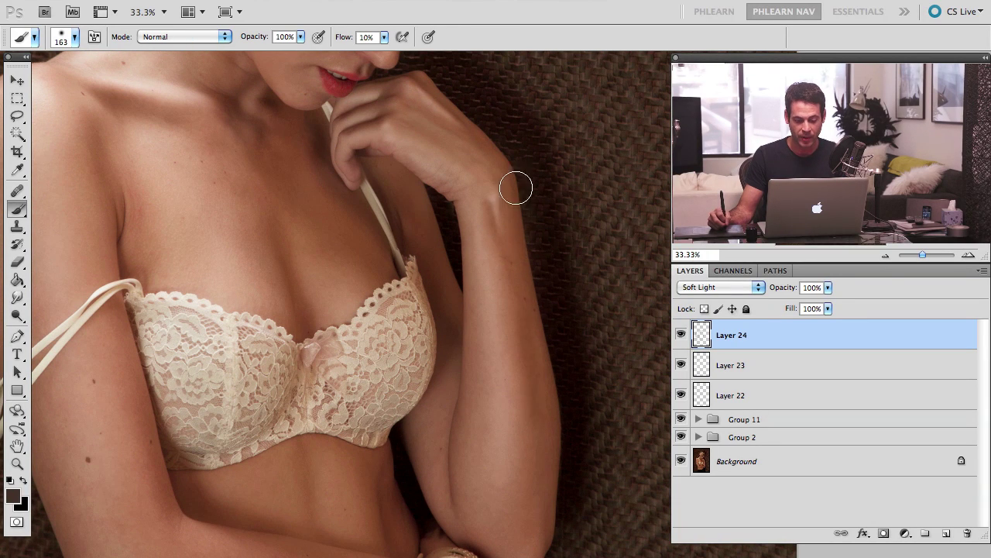
{"action": "scroll", "coordinate": [538, 445], "scroll_direction": "down", "scroll_amount": 8}
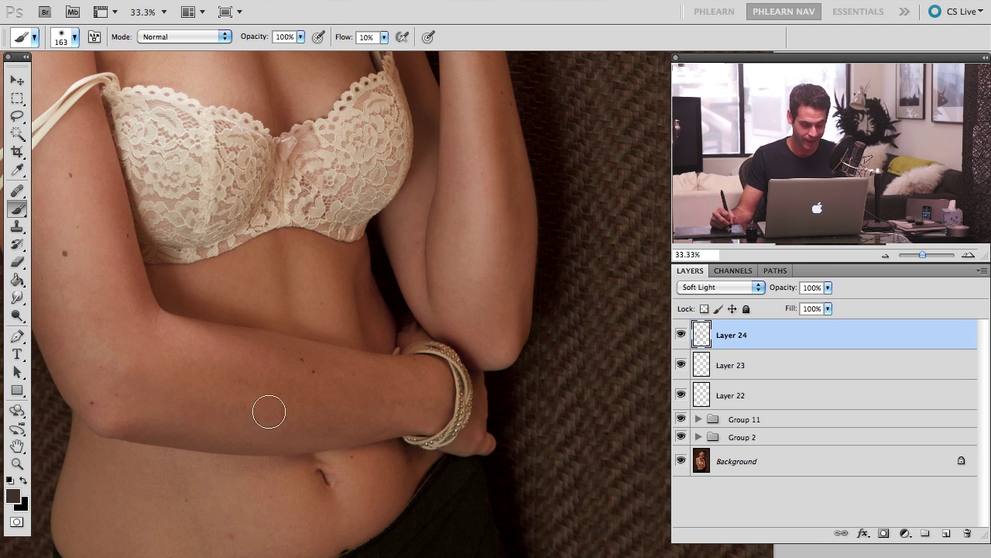
{"action": "left_click_drag", "start_coordinate": [224, 430], "coordinate": [240, 437]}
{"action": "mouse_move", "coordinate": [203, 331]}
{"action": "left_mouse_down"}
{"action": "mouse_move", "coordinate": [350, 378]}
{"action": "mouse_move", "coordinate": [416, 380]}
{"action": "mouse_move", "coordinate": [349, 376]}
{"action": "mouse_move", "coordinate": [356, 352]}
{"action": "left_mouse_up"}
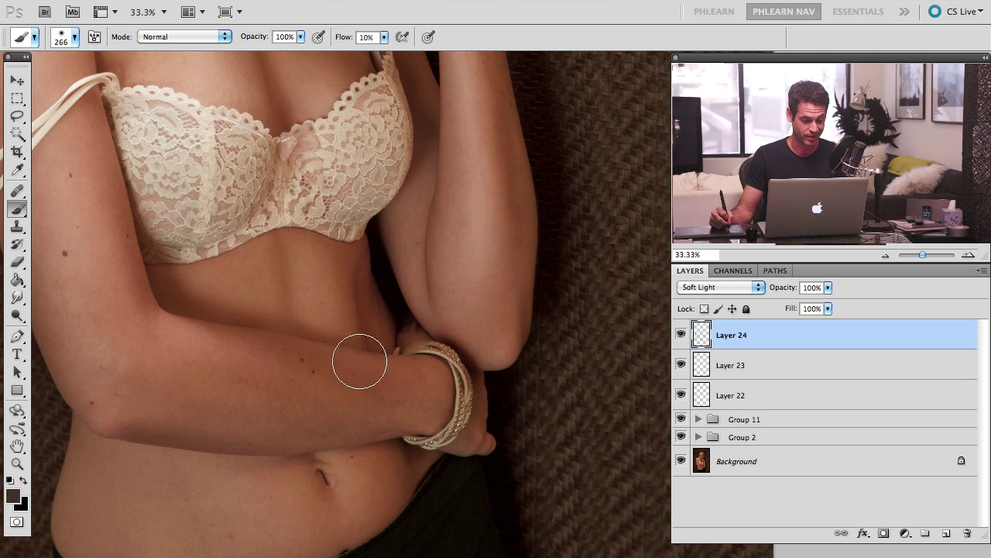
Review the painted shadows on the face and shoulders with Layer 24 hidden and shown
{"action": "scroll", "coordinate": [361, 354], "scroll_direction": "up", "scroll_amount": 9}
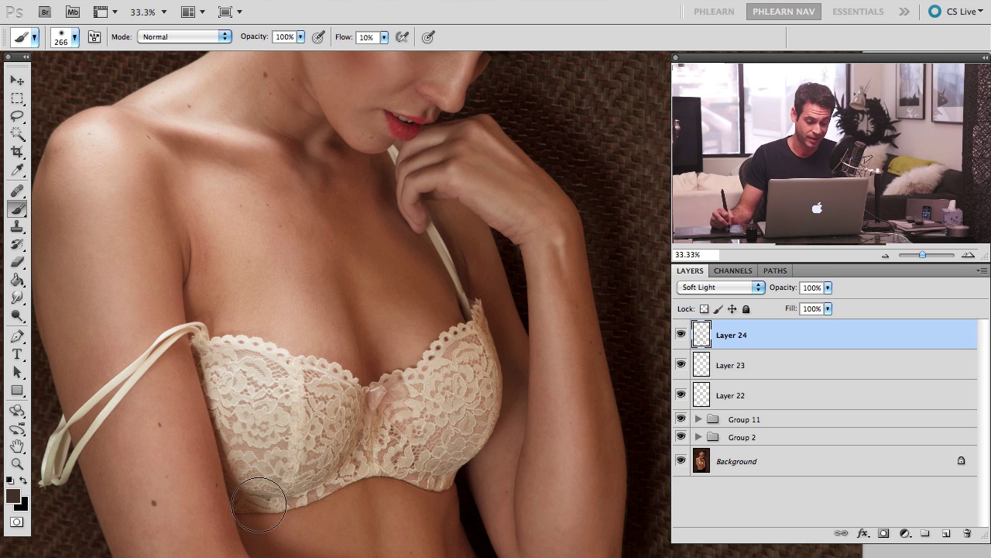
{"action": "scroll", "coordinate": [457, 446], "scroll_direction": "up", "scroll_amount": 5}
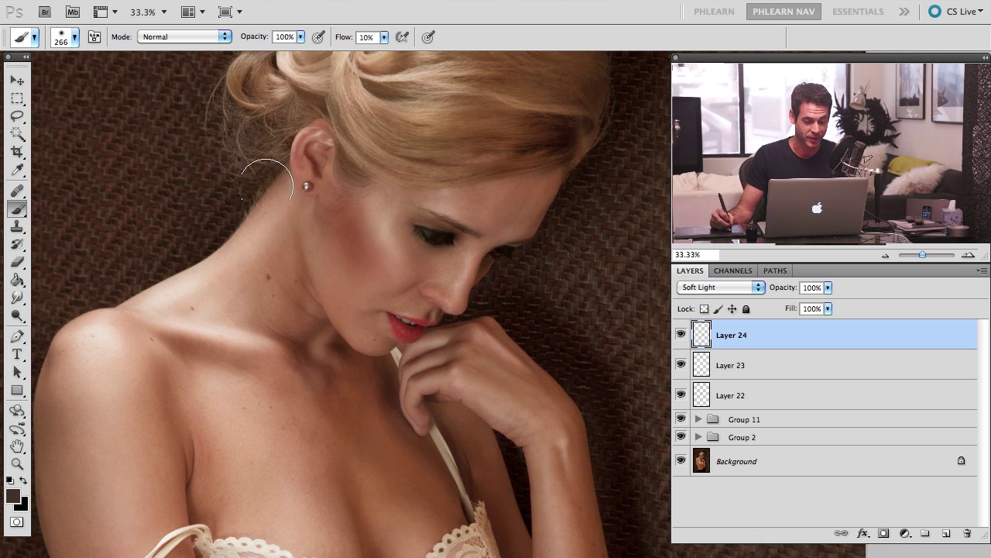
{"action": "left_click_drag", "start_coordinate": [377, 193], "coordinate": [355, 249]}
{"action": "left_click", "coordinate": [681, 333]}
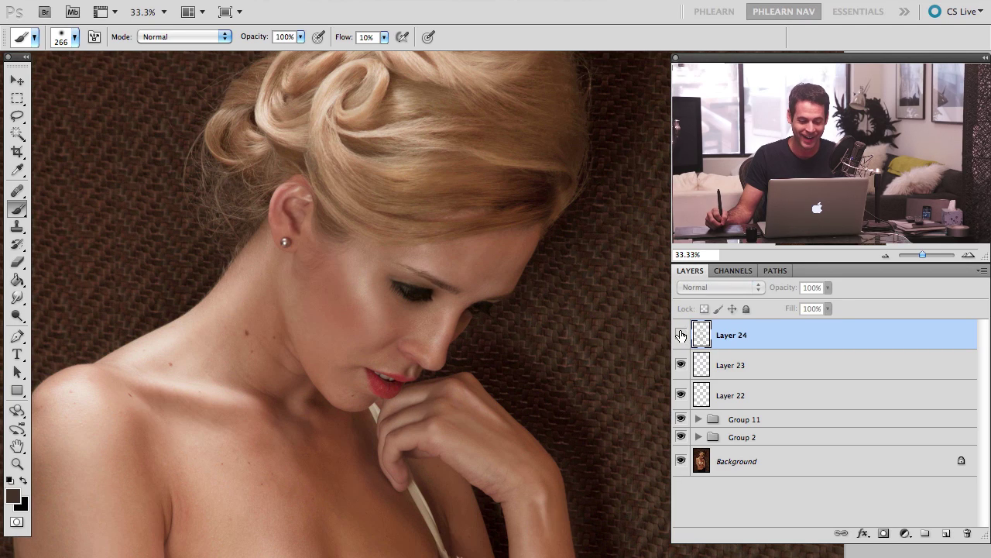
{"action": "left_click", "coordinate": [681, 333]}
{"action": "left_click", "coordinate": [681, 333]}
{"action": "left_click", "coordinate": [681, 333]}
Erase some of Layer 24's shadow beside the nose, undo the erasing stroke on the cheek, and return to the Brush tool
{"action": "key", "text": "e"}
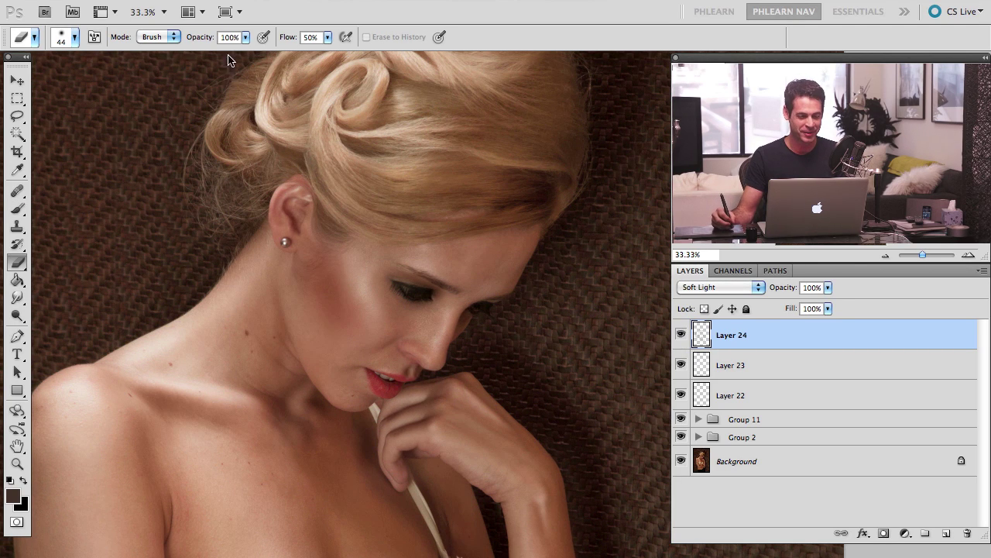
{"action": "left_click_drag", "start_coordinate": [375, 335], "coordinate": [415, 338]}
{"action": "mouse_move", "coordinate": [338, 271]}
{"action": "left_mouse_down"}
{"action": "mouse_move", "coordinate": [358, 287]}
{"action": "mouse_move", "coordinate": [319, 285]}
{"action": "left_mouse_up"}
{"action": "key", "text": "ctrl+z"}
{"action": "key", "text": "b"}
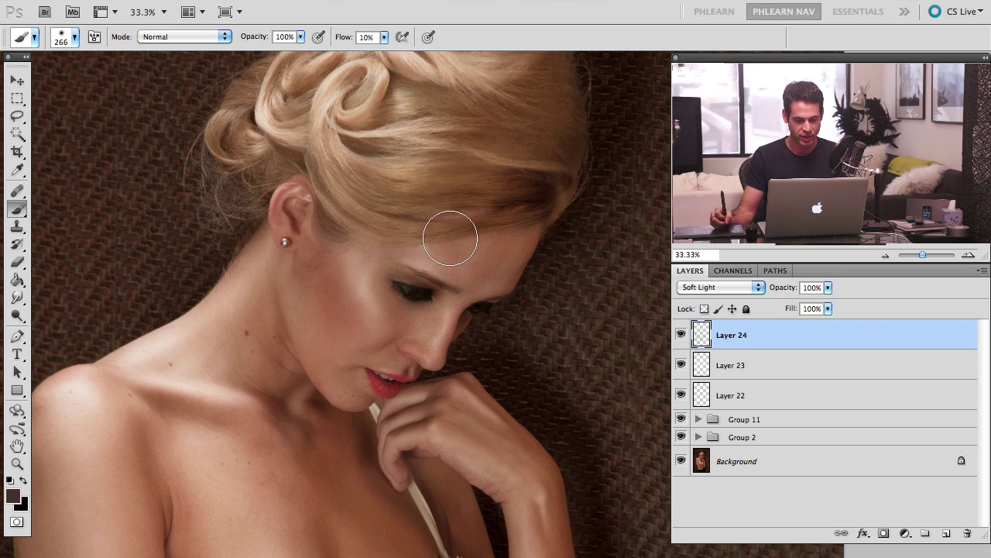
Compare the face, neck and chest repeatedly with Layer 24's shadows hidden and shown
{"action": "scroll", "coordinate": [516, 317], "scroll_direction": "down", "scroll_amount": 5}
{"action": "scroll", "coordinate": [613, 312], "scroll_direction": "left", "scroll_amount": 2}
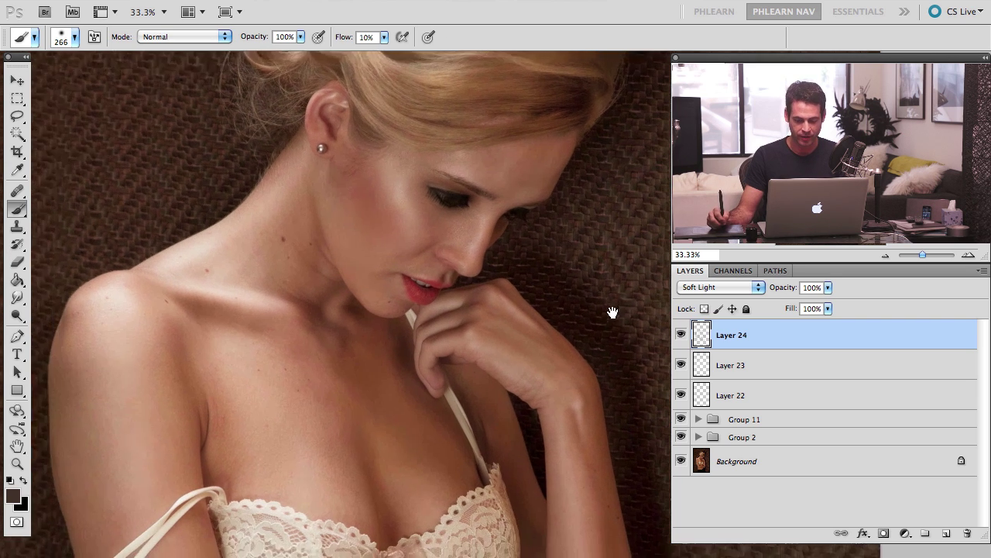
{"action": "left_click", "coordinate": [681, 335]}
{"action": "left_click", "coordinate": [682, 337]}
{"action": "left_click", "coordinate": [682, 338]}
{"action": "left_click", "coordinate": [682, 337]}
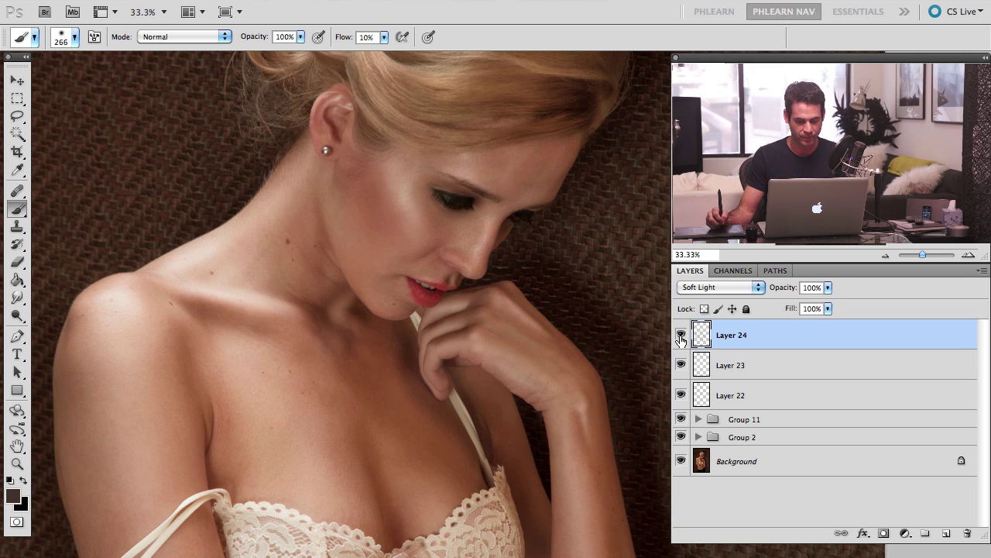
{"action": "left_click", "coordinate": [681, 338]}
{"action": "left_click", "coordinate": [681, 339]}
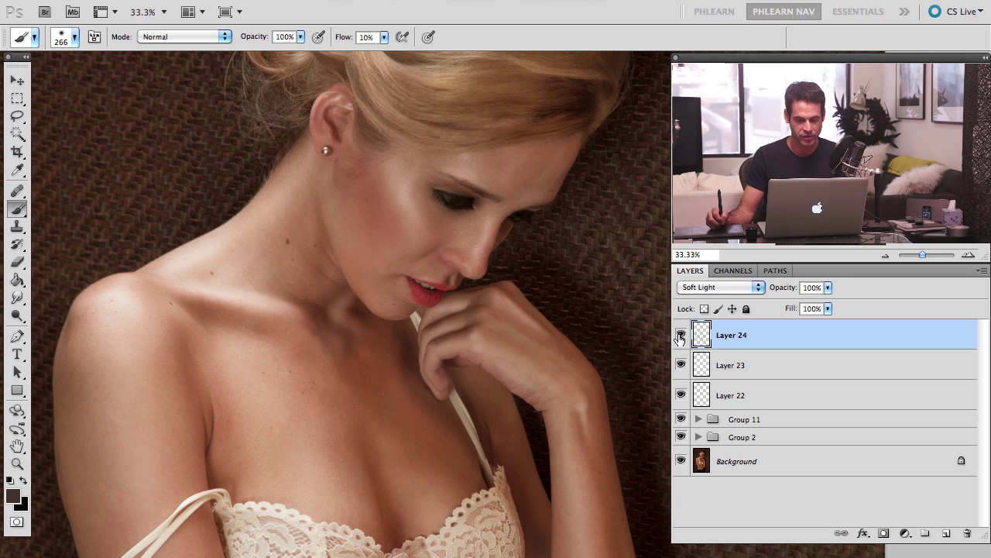
Split Layer 24's Underlying Layer highlight slider to 0 / 255 and apply the blending options
{"action": "double_click", "coordinate": [764, 341]}
{"action": "left_click_drag", "start_coordinate": [400, 72], "coordinate": [271, 70]}
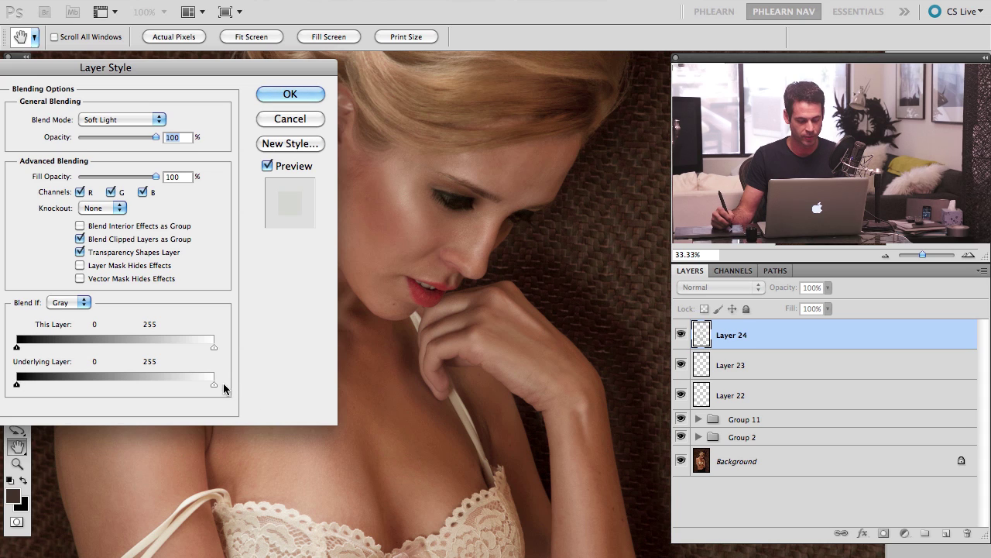
{"action": "left_click_drag", "start_coordinate": [213, 388], "coordinate": [9, 367]}
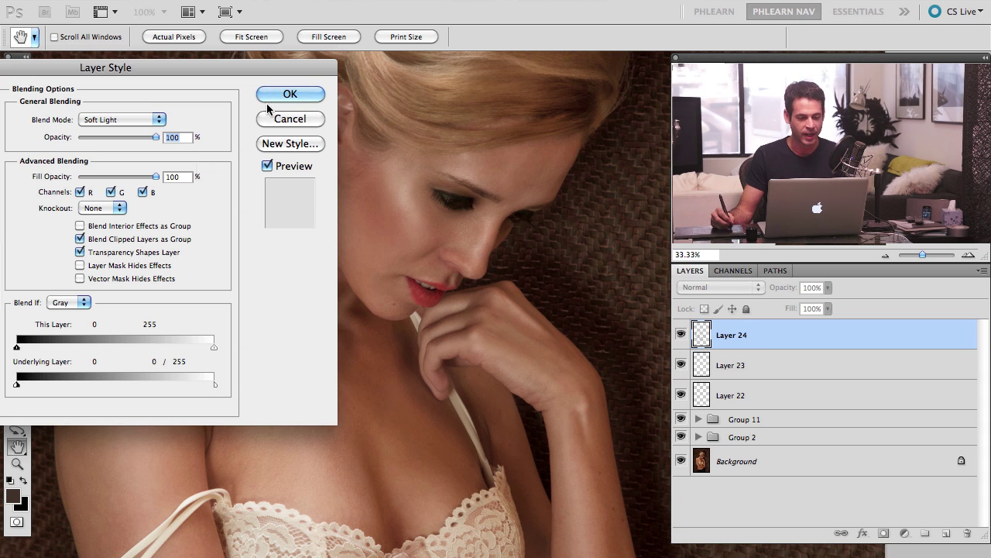
{"action": "left_click", "coordinate": [288, 95]}
Check the effect of Layer 24's new blending range by hiding and showing the layer
{"action": "left_click", "coordinate": [681, 335]}
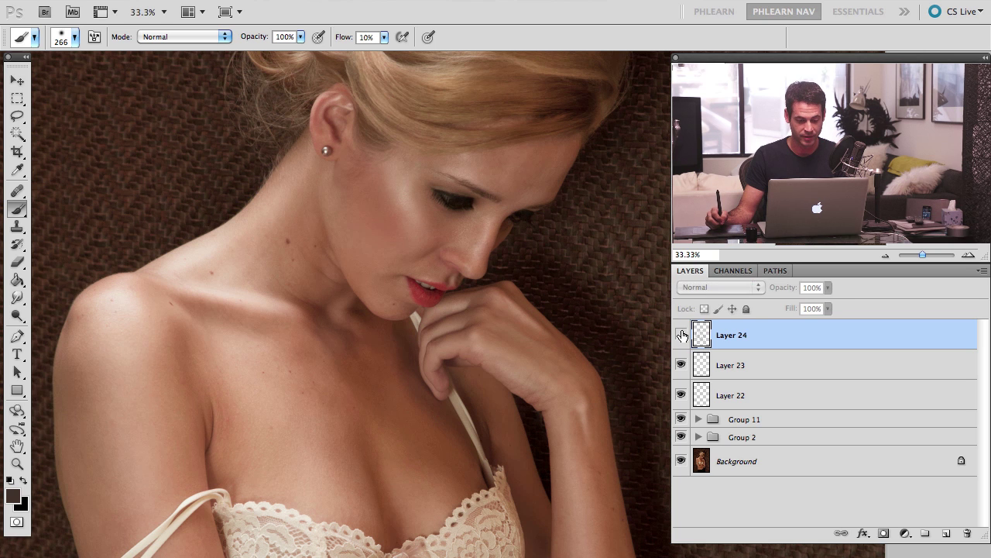
{"action": "key", "text": "shift+alt+f"}
{"action": "left_click_drag", "start_coordinate": [521, 378], "coordinate": [482, 358]}
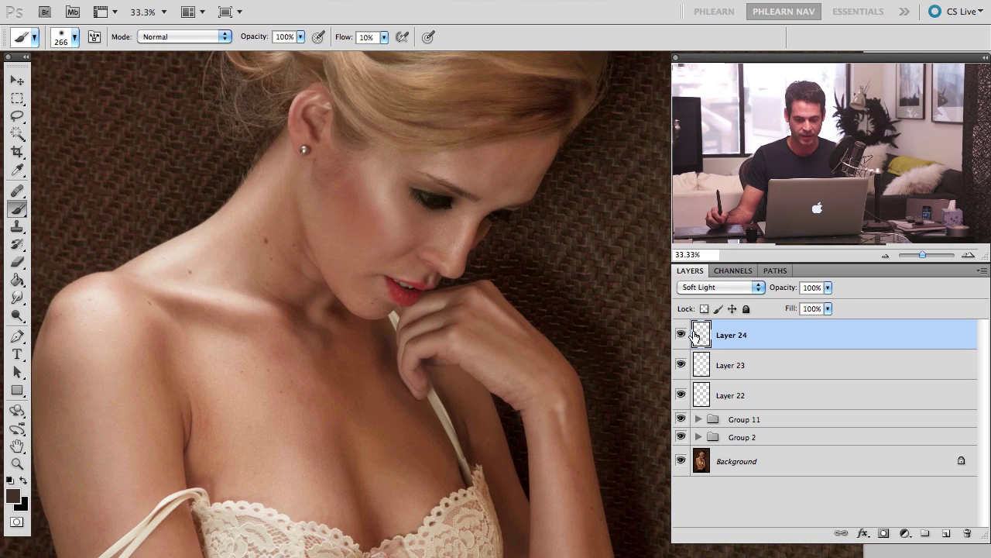
{"action": "left_click", "coordinate": [639, 2]}
{"action": "left_click", "coordinate": [594, 20]}
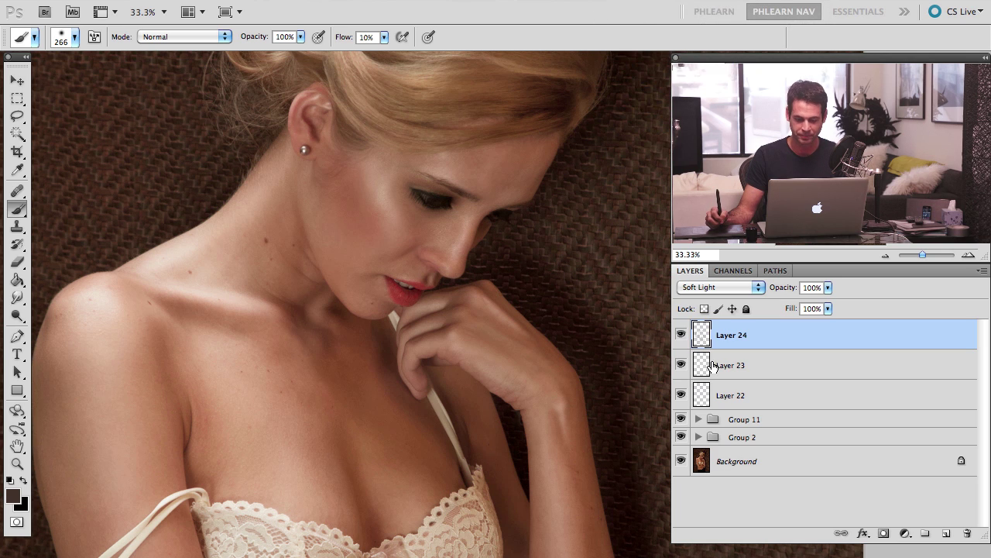
Delete the empty Layer 22 and group Layer 23 and Layer 24 together
{"action": "left_click", "coordinate": [752, 395], "text": "shift"}
{"action": "left_click", "coordinate": [755, 399]}
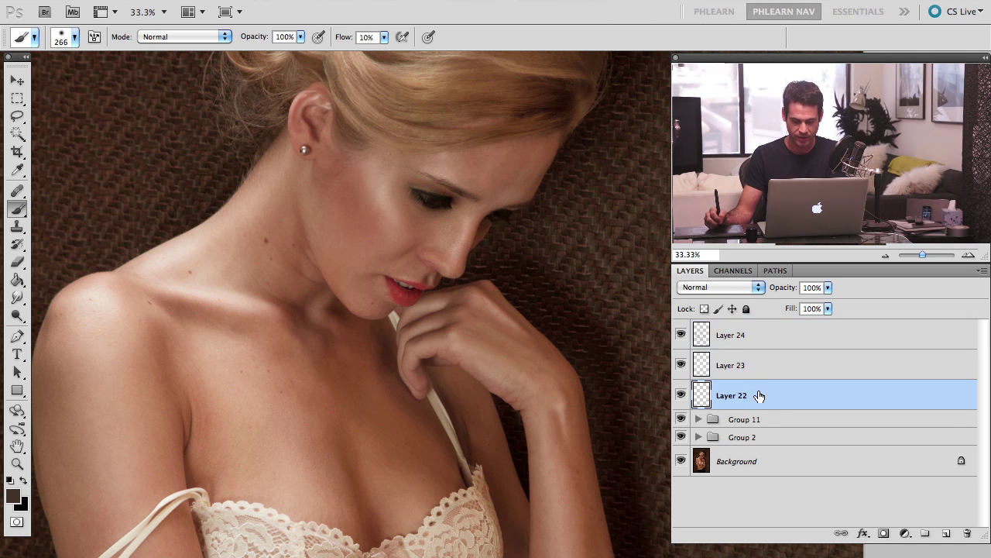
{"action": "key", "text": "Delete"}
{"action": "left_click", "coordinate": [752, 365]}
{"action": "left_click", "coordinate": [750, 341], "text": "shift"}
{"action": "key", "text": "ctrl+g"}
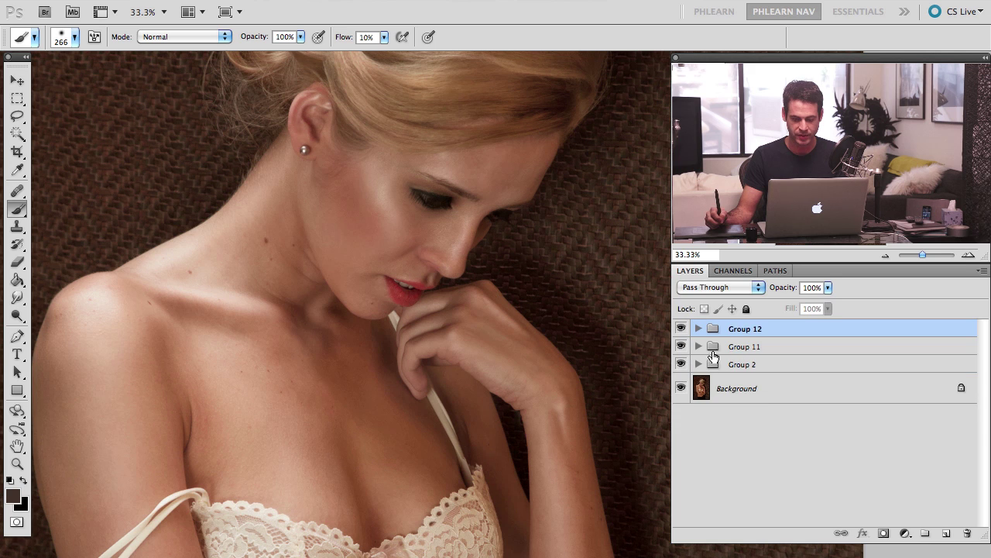
Compare the portrait's face, neck and chest repeatedly with Group 12's highlights and shadows hidden and shown
{"action": "mouse_move", "coordinate": [552, 298]}
{"action": "left_mouse_down"}
{"action": "mouse_move", "coordinate": [549, 332]}
{"action": "mouse_move", "coordinate": [588, 344]}
{"action": "mouse_move", "coordinate": [544, 315]}
{"action": "left_mouse_up"}
{"action": "left_click", "coordinate": [680, 329]}
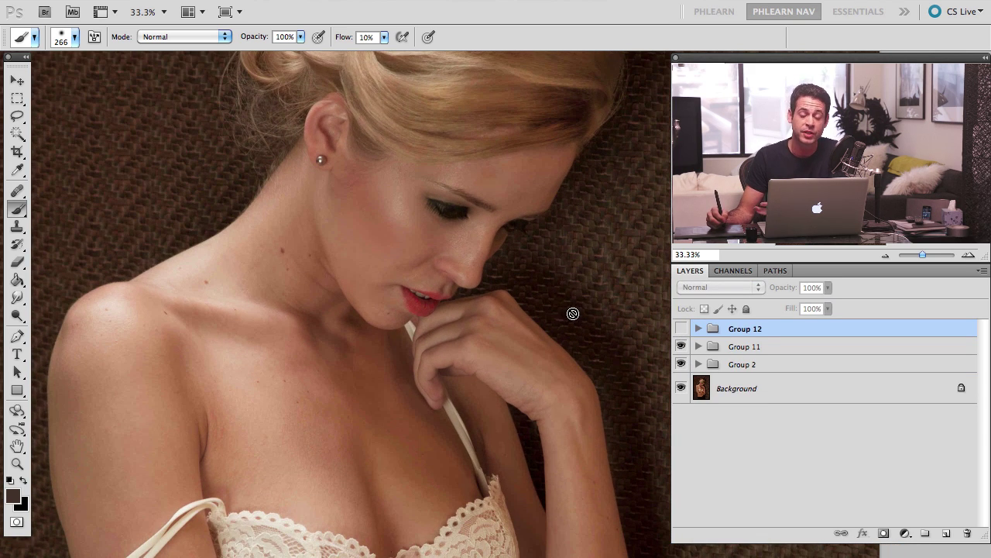
{"action": "left_click", "coordinate": [681, 329]}
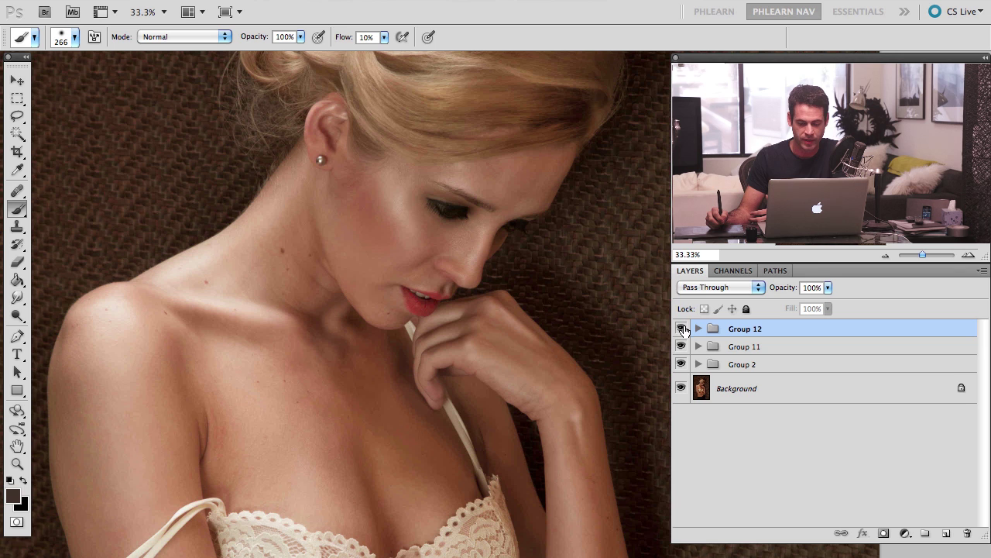
{"action": "left_click", "coordinate": [680, 329]}
{"action": "left_click", "coordinate": [681, 329]}
{"action": "left_click", "coordinate": [681, 329]}
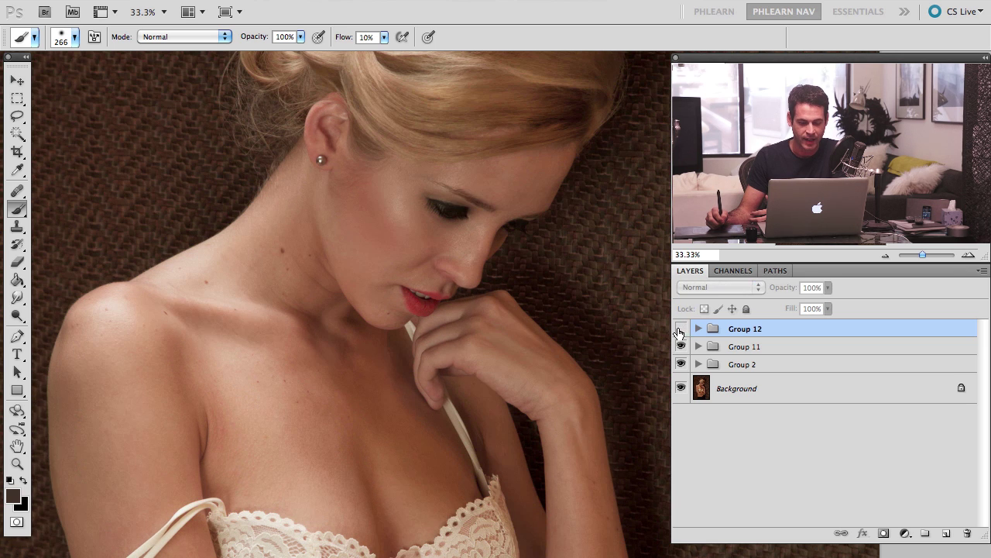
{"action": "left_click", "coordinate": [680, 329]}
{"action": "left_click", "coordinate": [681, 330]}
{"action": "left_click", "coordinate": [679, 329]}
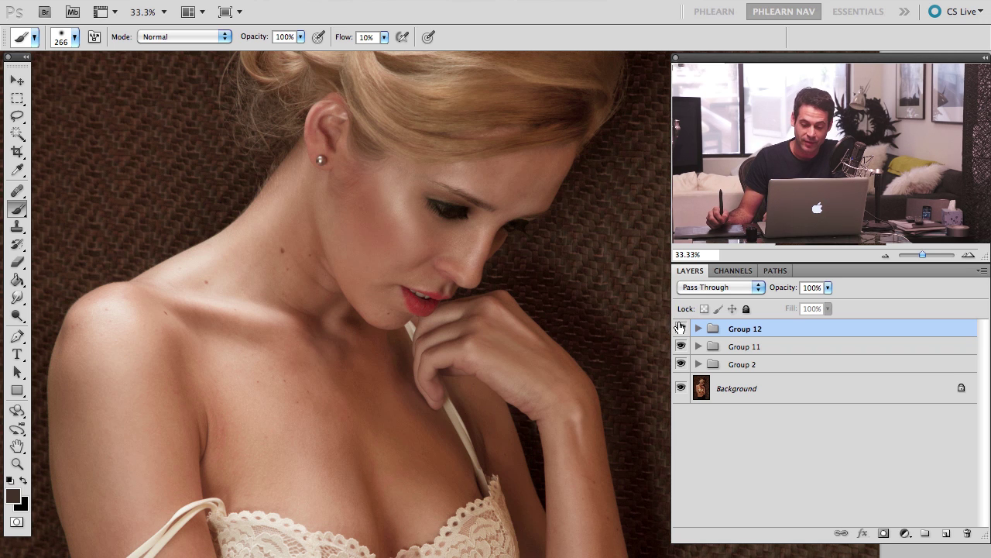
{"action": "left_click", "coordinate": [681, 330]}
{"action": "left_click", "coordinate": [680, 330]}
{"action": "left_click", "coordinate": [682, 329]}
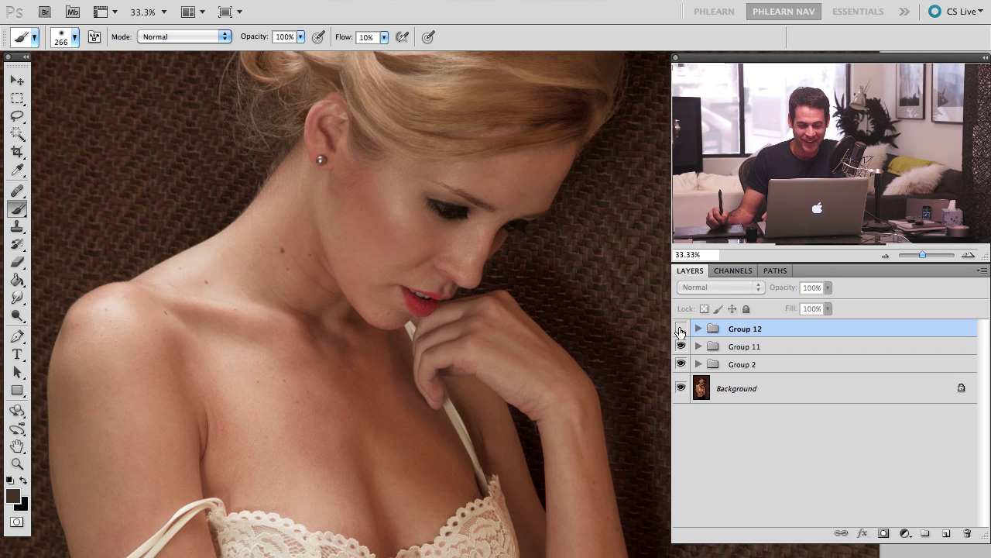
Turn Group 12 back on, reduce its opacity to 65% and check its effect by hiding and showing the group
{"action": "left_click", "coordinate": [682, 329]}
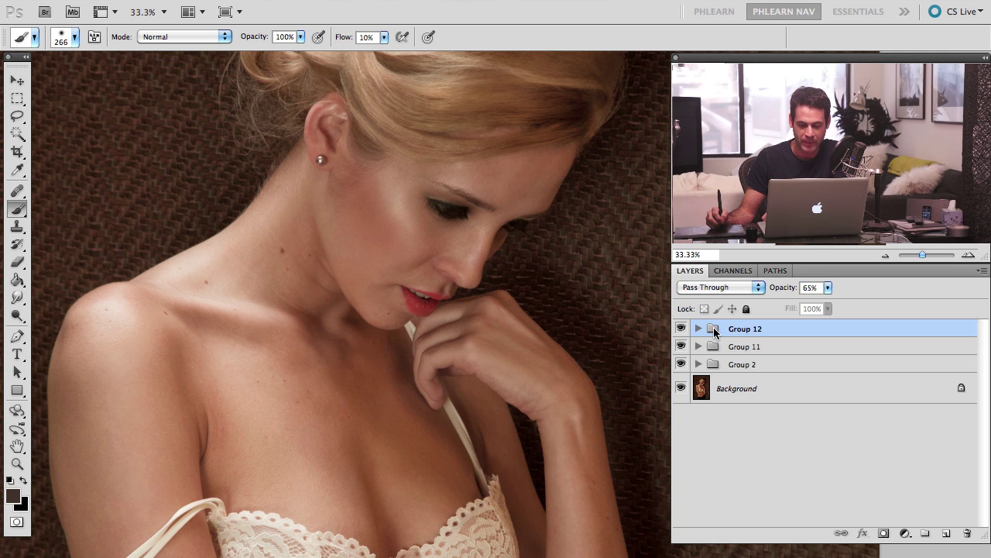
{"action": "left_click", "coordinate": [681, 329]}
{"action": "left_click", "coordinate": [681, 329]}
{"action": "left_click", "coordinate": [681, 329]}
{"action": "left_click", "coordinate": [682, 329]}
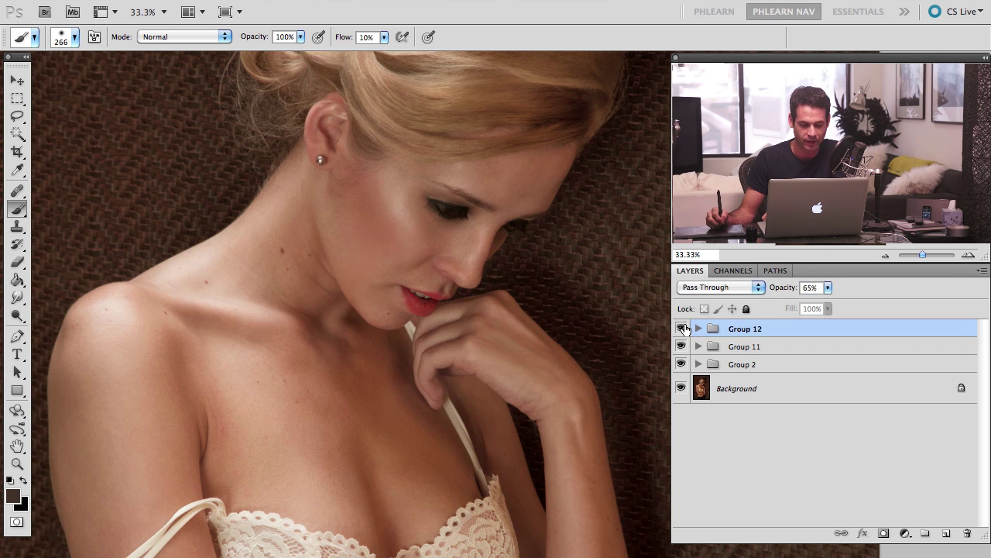
{"action": "left_click", "coordinate": [682, 328]}
{"action": "left_click", "coordinate": [682, 329]}
{"action": "left_click", "coordinate": [681, 329]}
{"action": "left_click", "coordinate": [681, 328]}
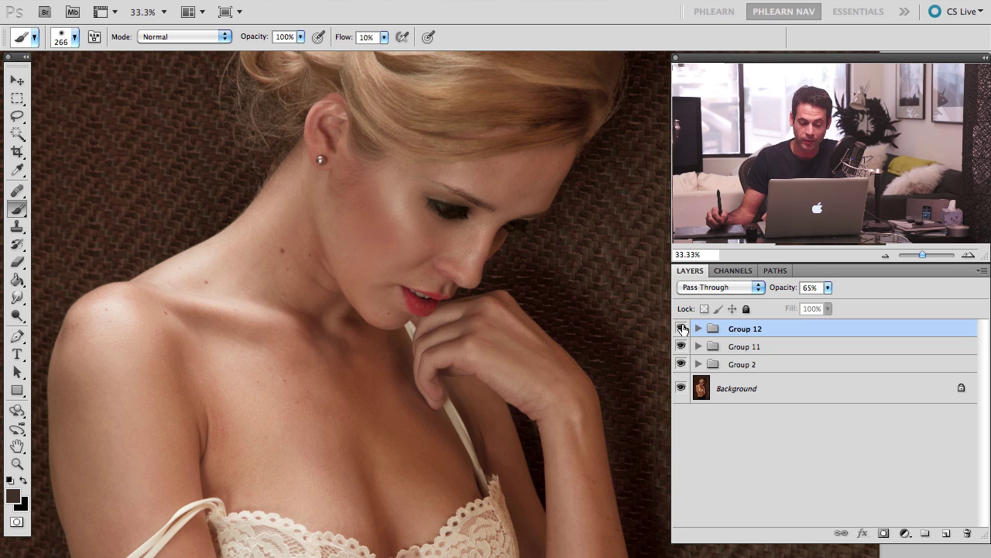
{"action": "left_click", "coordinate": [682, 328]}
{"action": "left_click", "coordinate": [682, 329]}
{"action": "left_click", "coordinate": [681, 329]}
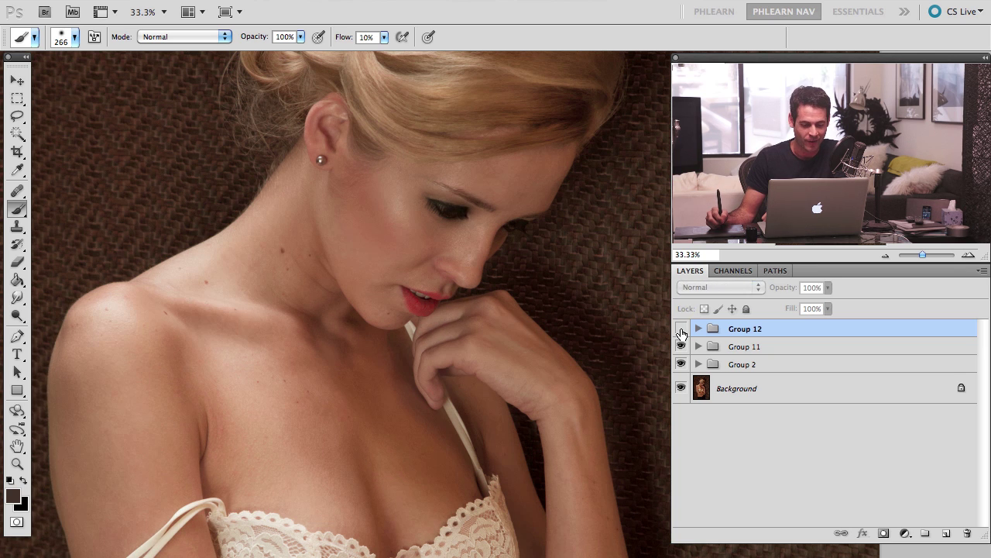
{"action": "left_click", "coordinate": [682, 330]}
Hide Group 12 and add a new empty layer above it
{"action": "left_click", "coordinate": [682, 329]}
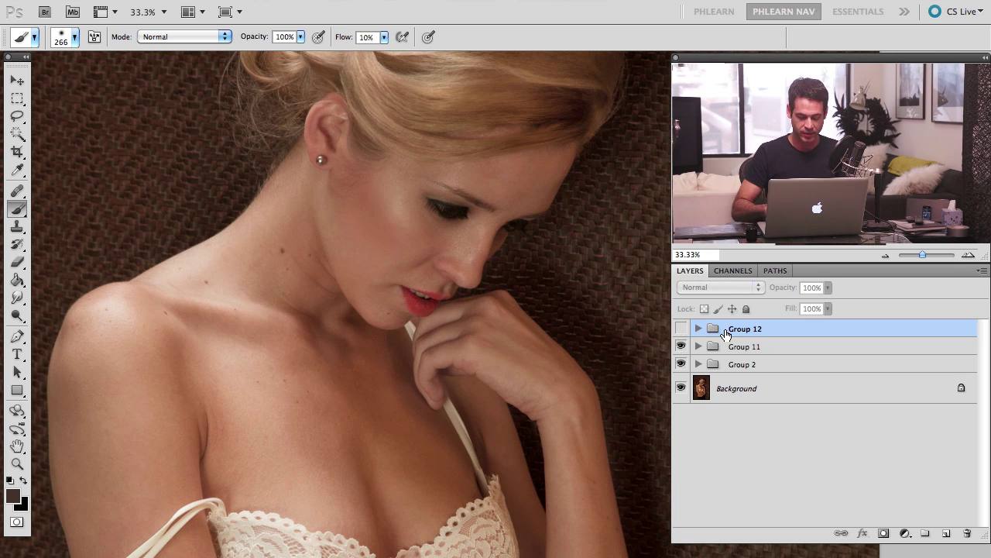
{"action": "key", "text": "ctrl+shift+alt+n"}
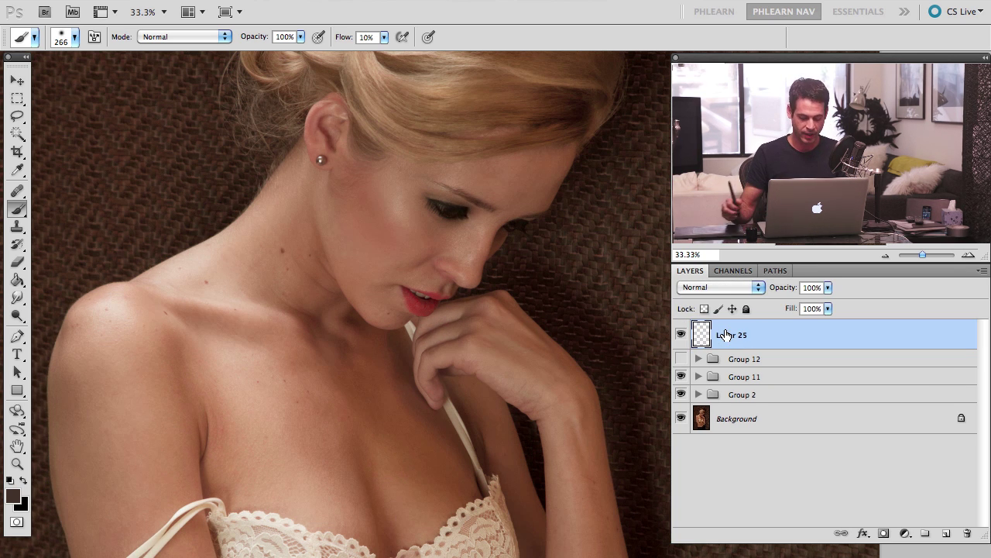
Sample the skin tone on the cheek and lighten it to a pale peach as the foreground color
{"action": "left_click", "coordinate": [403, 236], "text": "alt"}
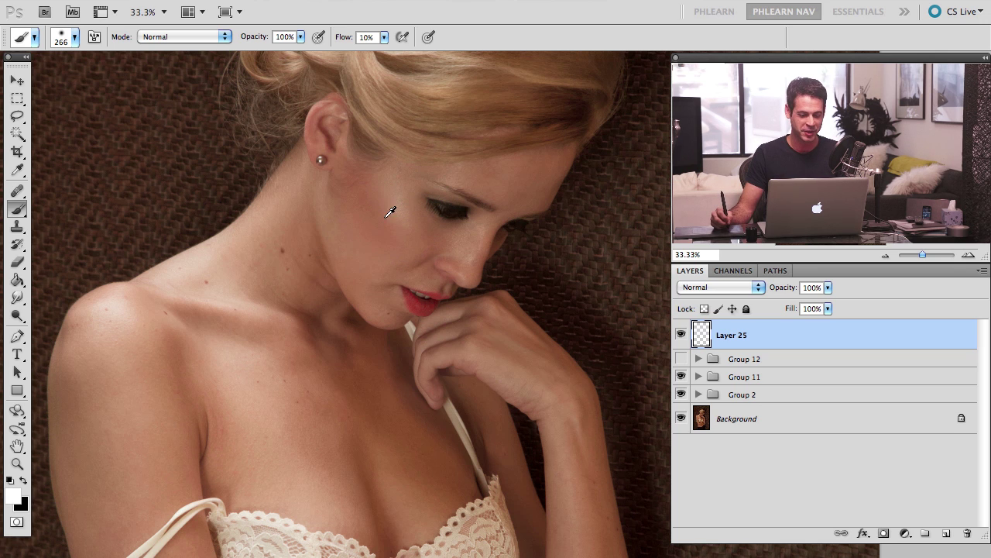
{"action": "left_click", "coordinate": [396, 203], "text": "alt"}
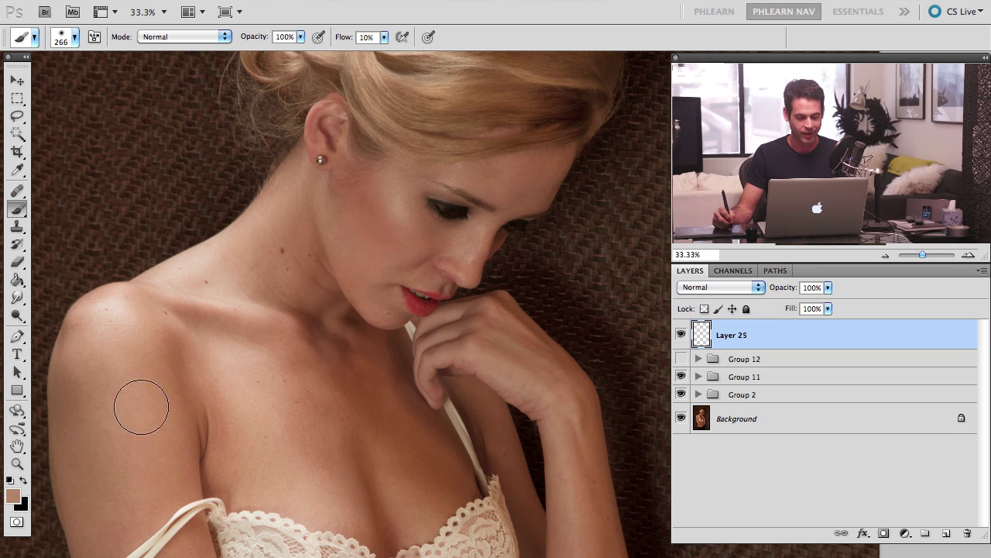
{"action": "left_click", "coordinate": [398, 200], "text": "alt"}
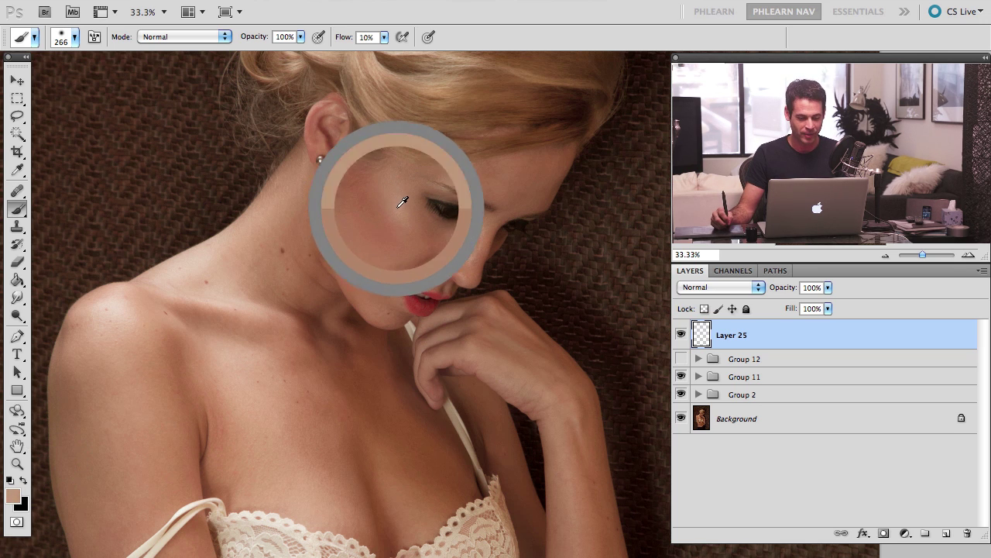
{"action": "left_click", "coordinate": [15, 496]}
{"action": "left_click_drag", "start_coordinate": [592, 142], "coordinate": [593, 135]}
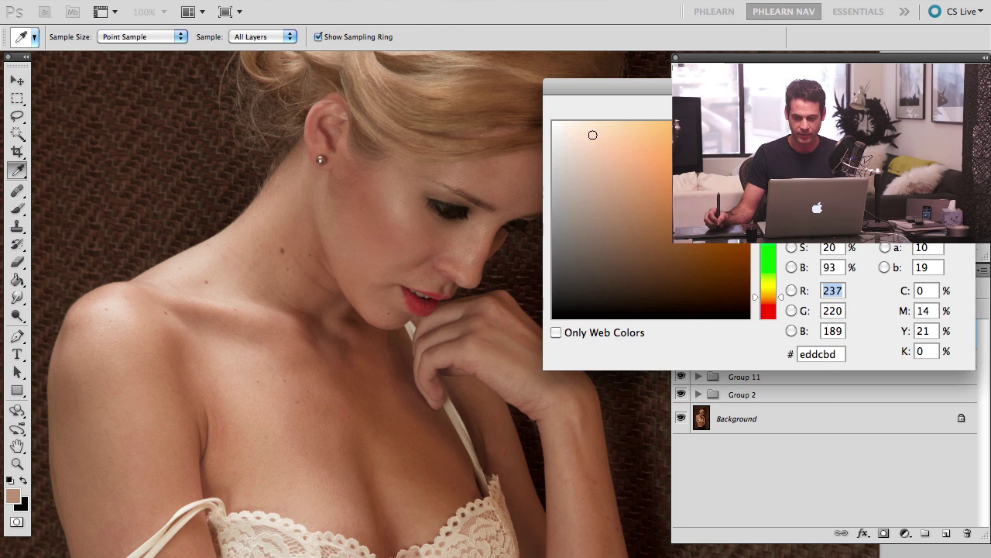
{"action": "key", "text": "Return"}
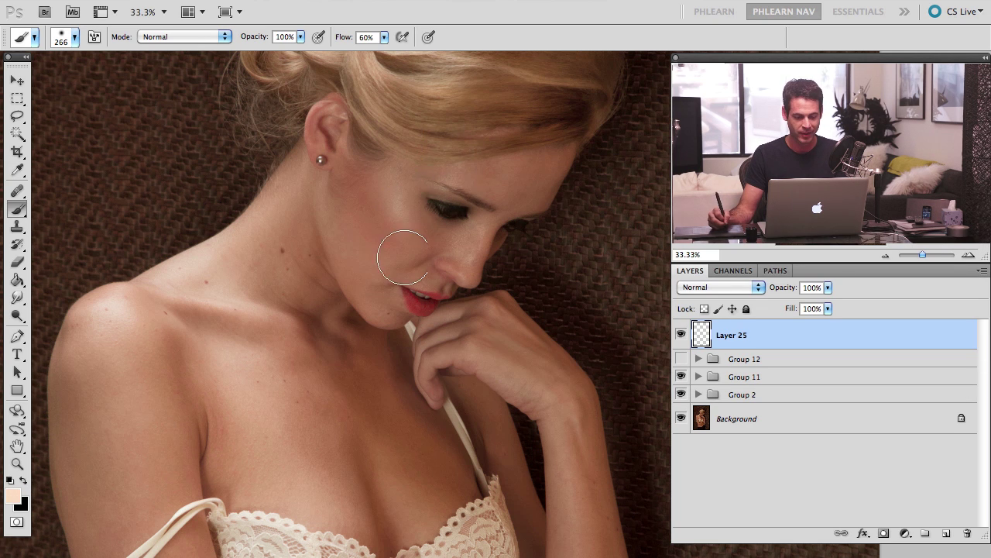
Paint pale peach over the face, hair, neck, arms and torso on Layer 25 with the brush at 60% flow
{"action": "mouse_move", "coordinate": [403, 257]}
{"action": "left_mouse_down"}
{"action": "mouse_move", "coordinate": [542, 159]}
{"action": "mouse_move", "coordinate": [454, 256]}
{"action": "mouse_move", "coordinate": [372, 225]}
{"action": "mouse_move", "coordinate": [336, 181]}
{"action": "mouse_move", "coordinate": [82, 342]}
{"action": "mouse_move", "coordinate": [82, 354]}
{"action": "mouse_move", "coordinate": [151, 472]}
{"action": "mouse_move", "coordinate": [215, 279]}
{"action": "mouse_move", "coordinate": [279, 493]}
{"action": "mouse_move", "coordinate": [310, 405]}
{"action": "mouse_move", "coordinate": [328, 290]}
{"action": "mouse_move", "coordinate": [372, 354]}
{"action": "mouse_move", "coordinate": [437, 331]}
{"action": "mouse_move", "coordinate": [509, 343]}
{"action": "mouse_move", "coordinate": [549, 416]}
{"action": "mouse_move", "coordinate": [565, 418]}
{"action": "mouse_move", "coordinate": [495, 225]}
{"action": "left_mouse_up"}
{"action": "mouse_move", "coordinate": [505, 405]}
{"action": "left_mouse_down"}
{"action": "mouse_move", "coordinate": [491, 283]}
{"action": "mouse_move", "coordinate": [494, 215]}
{"action": "mouse_move", "coordinate": [526, 529]}
{"action": "mouse_move", "coordinate": [473, 153]}
{"action": "mouse_move", "coordinate": [443, 272]}
{"action": "mouse_move", "coordinate": [447, 450]}
{"action": "mouse_move", "coordinate": [428, 520]}
{"action": "mouse_move", "coordinate": [359, 331]}
{"action": "mouse_move", "coordinate": [286, 350]}
{"action": "mouse_move", "coordinate": [138, 206]}
{"action": "mouse_move", "coordinate": [141, 345]}
{"action": "mouse_move", "coordinate": [277, 215]}
{"action": "mouse_move", "coordinate": [146, 253]}
{"action": "mouse_move", "coordinate": [150, 410]}
{"action": "mouse_move", "coordinate": [274, 375]}
{"action": "mouse_move", "coordinate": [304, 266]}
{"action": "mouse_move", "coordinate": [334, 398]}
{"action": "mouse_move", "coordinate": [393, 262]}
{"action": "mouse_move", "coordinate": [381, 412]}
{"action": "mouse_move", "coordinate": [436, 352]}
{"action": "mouse_move", "coordinate": [570, 431]}
{"action": "mouse_move", "coordinate": [609, 394]}
{"action": "mouse_move", "coordinate": [628, 453]}
{"action": "mouse_move", "coordinate": [431, 436]}
{"action": "mouse_move", "coordinate": [302, 477]}
{"action": "mouse_move", "coordinate": [301, 498]}
{"action": "mouse_move", "coordinate": [427, 425]}
{"action": "mouse_move", "coordinate": [396, 182]}
{"action": "left_mouse_up"}
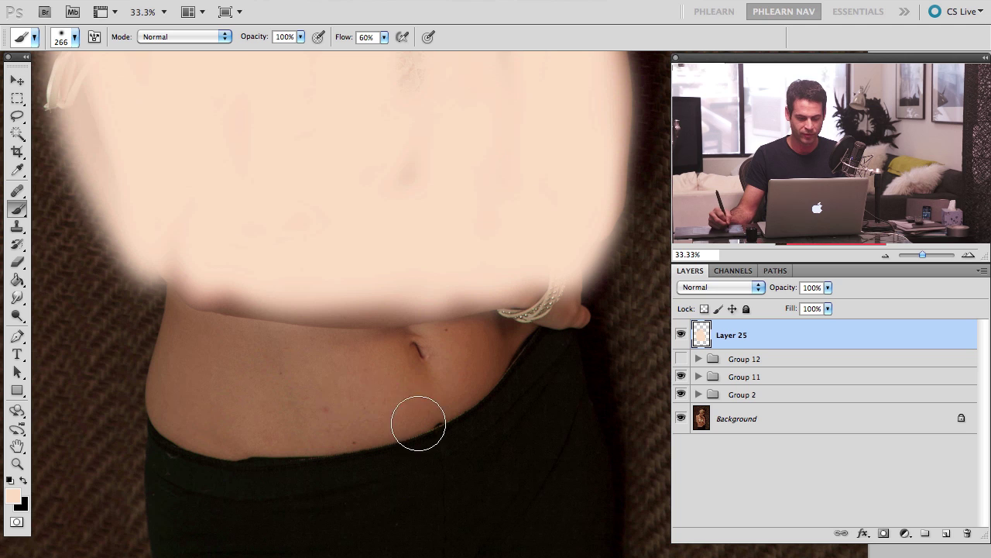
{"action": "mouse_move", "coordinate": [325, 181]}
{"action": "left_mouse_down"}
{"action": "mouse_move", "coordinate": [347, 298]}
{"action": "mouse_move", "coordinate": [351, 469]}
{"action": "left_mouse_up"}
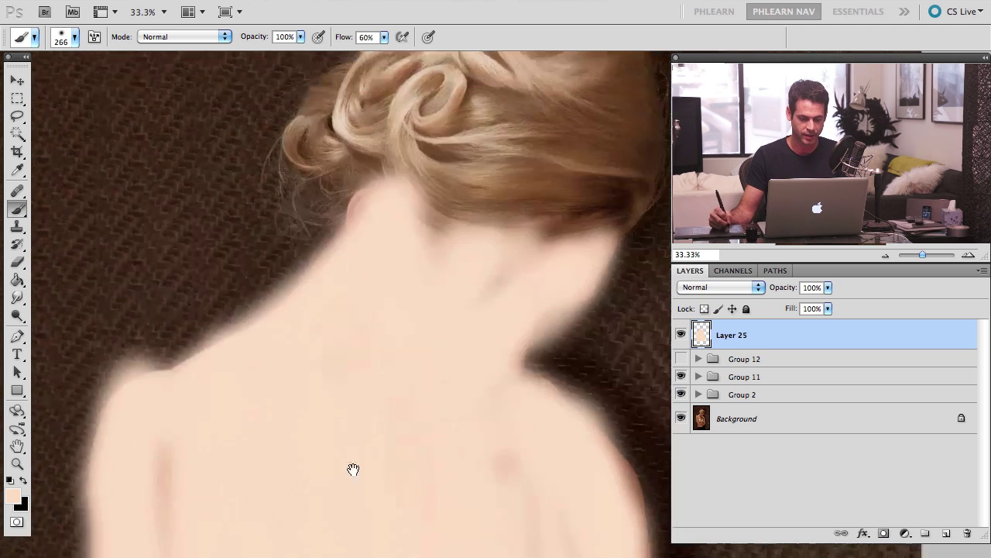
{"action": "left_click_drag", "start_coordinate": [517, 194], "coordinate": [447, 330]}
{"action": "mouse_move", "coordinate": [474, 361]}
{"action": "left_mouse_down"}
{"action": "mouse_move", "coordinate": [493, 231]}
{"action": "mouse_move", "coordinate": [485, 203]}
{"action": "mouse_move", "coordinate": [458, 319]}
{"action": "mouse_move", "coordinate": [468, 291]}
{"action": "mouse_move", "coordinate": [424, 151]}
{"action": "mouse_move", "coordinate": [367, 229]}
{"action": "mouse_move", "coordinate": [363, 261]}
{"action": "mouse_move", "coordinate": [336, 207]}
{"action": "mouse_move", "coordinate": [238, 294]}
{"action": "mouse_move", "coordinate": [294, 305]}
{"action": "mouse_move", "coordinate": [395, 139]}
{"action": "mouse_move", "coordinate": [323, 212]}
{"action": "mouse_move", "coordinate": [402, 316]}
{"action": "mouse_move", "coordinate": [352, 247]}
{"action": "mouse_move", "coordinate": [299, 377]}
{"action": "mouse_move", "coordinate": [381, 335]}
{"action": "mouse_move", "coordinate": [376, 355]}
{"action": "mouse_move", "coordinate": [512, 370]}
{"action": "mouse_move", "coordinate": [494, 340]}
{"action": "mouse_move", "coordinate": [546, 341]}
{"action": "left_mouse_up"}
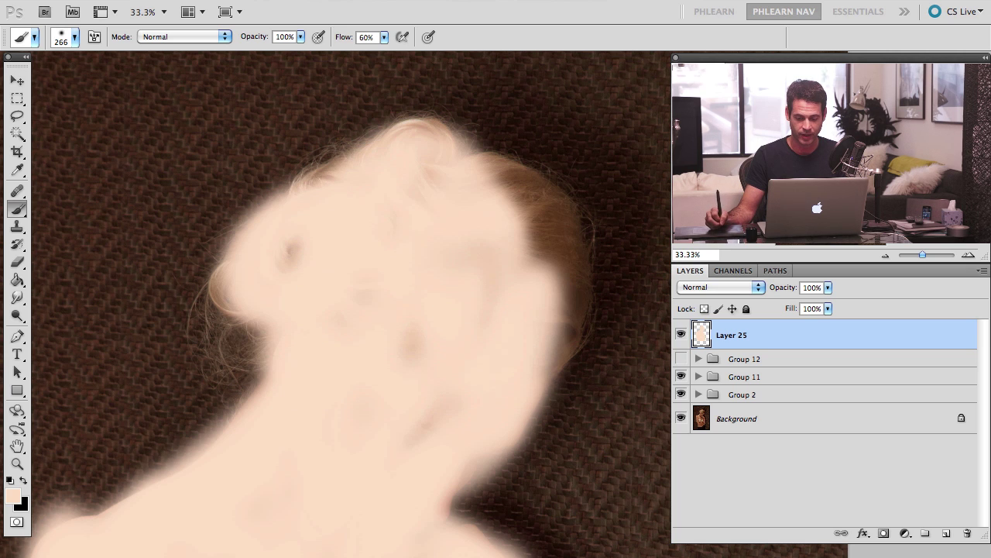
Fill the remaining thin patches on the arms, torso, neck and head with more pale peach strokes on Layer 25
{"action": "key", "text": "super+minus"}
{"action": "key", "text": "super+minus"}
{"action": "key", "text": "super+minus"}
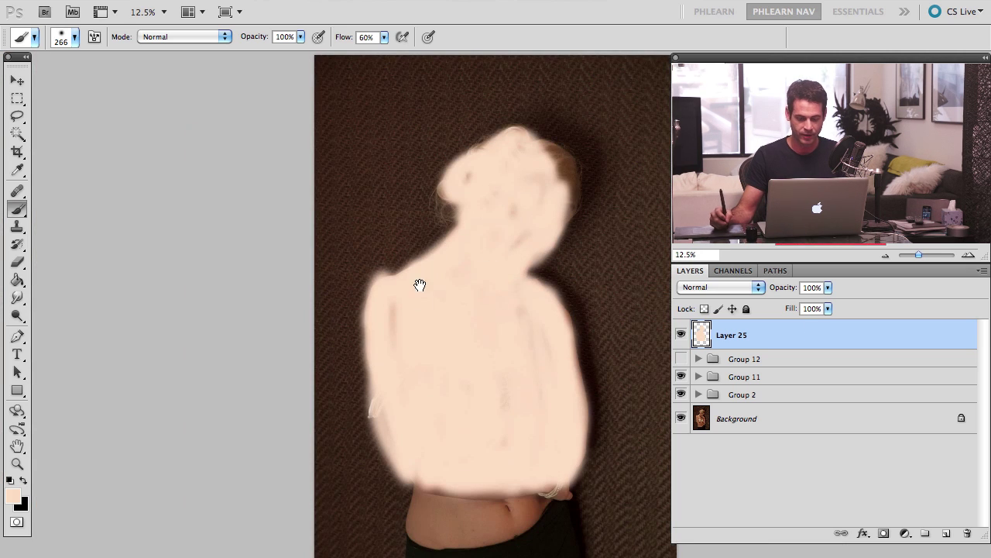
{"action": "left_click_drag", "start_coordinate": [420, 286], "coordinate": [321, 212]}
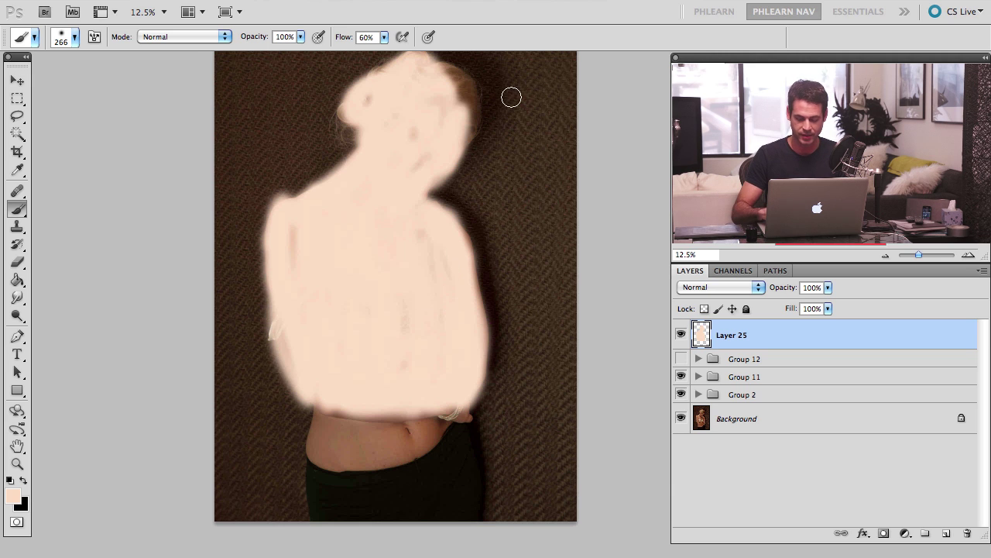
{"action": "key", "text": "super+plus"}
{"action": "left_click_drag", "start_coordinate": [219, 71], "coordinate": [346, 288]}
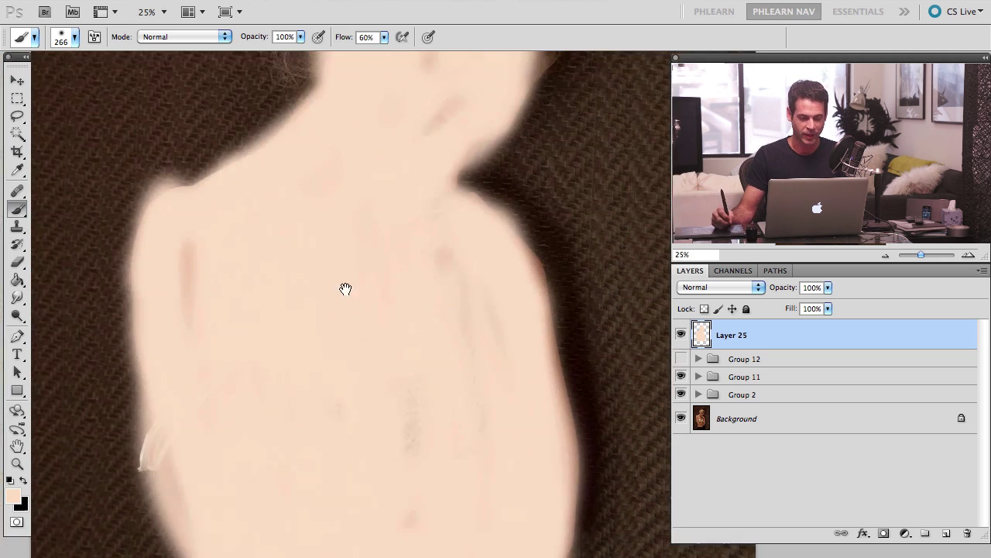
{"action": "left_click_drag", "start_coordinate": [186, 344], "coordinate": [188, 264]}
{"action": "left_click_drag", "start_coordinate": [452, 323], "coordinate": [487, 419]}
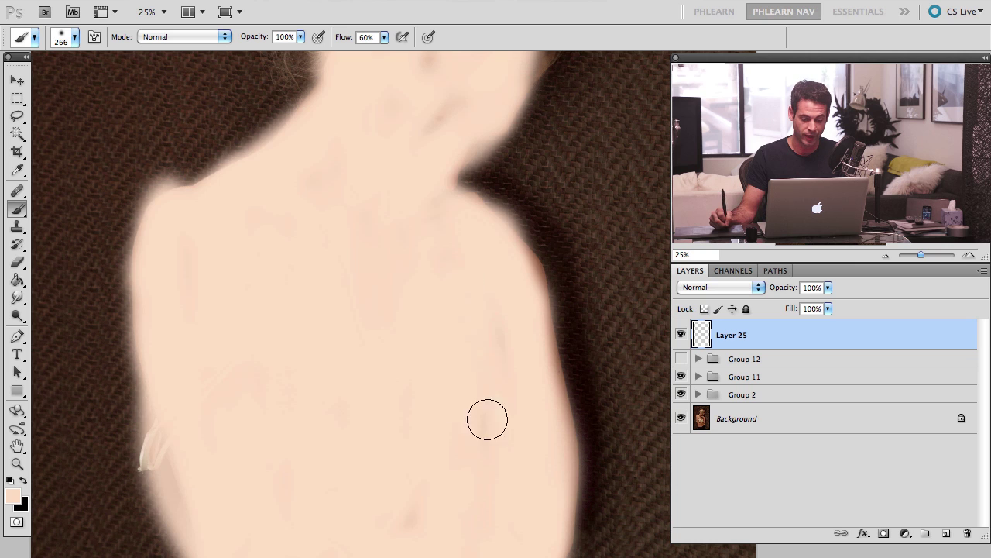
{"action": "mouse_move", "coordinate": [406, 213]}
{"action": "left_mouse_down"}
{"action": "mouse_move", "coordinate": [401, 365]}
{"action": "mouse_move", "coordinate": [401, 354]}
{"action": "left_mouse_up"}
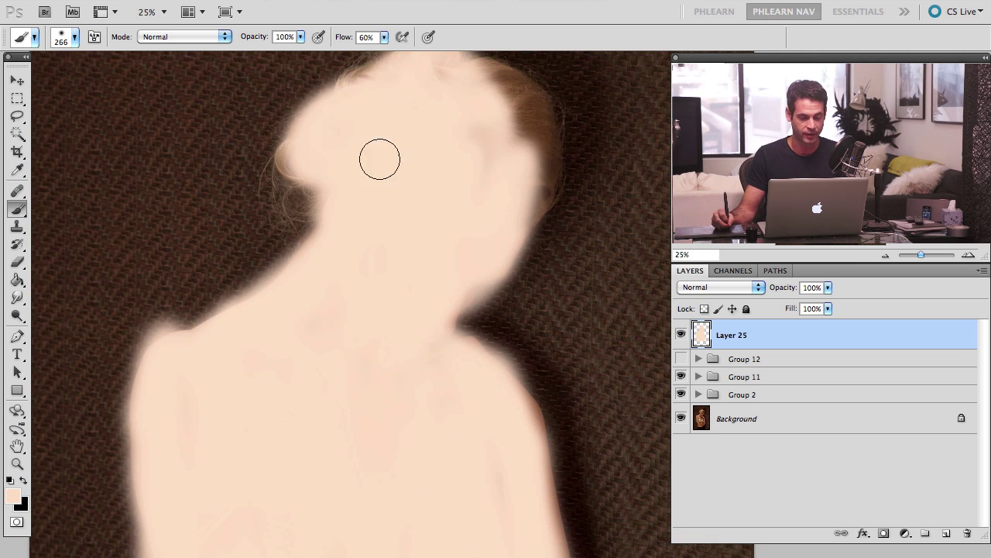
{"action": "mouse_move", "coordinate": [456, 102]}
{"action": "left_mouse_down"}
{"action": "mouse_move", "coordinate": [510, 101]}
{"action": "mouse_move", "coordinate": [535, 150]}
{"action": "mouse_move", "coordinate": [510, 178]}
{"action": "left_mouse_up"}
{"action": "mouse_move", "coordinate": [323, 140]}
{"action": "left_mouse_down"}
{"action": "mouse_move", "coordinate": [311, 197]}
{"action": "mouse_move", "coordinate": [329, 190]}
{"action": "mouse_move", "coordinate": [380, 253]}
{"action": "left_mouse_up"}
{"action": "left_click_drag", "start_coordinate": [440, 269], "coordinate": [438, 370]}
{"action": "mouse_move", "coordinate": [375, 367]}
{"action": "left_mouse_down"}
{"action": "mouse_move", "coordinate": [385, 347]}
{"action": "mouse_move", "coordinate": [382, 364]}
{"action": "left_mouse_up"}
In Layer 25's blending options, split the Underlying Layer shadow slider, moving its upper half to 255 and raising its lower half
{"action": "double_click", "coordinate": [811, 337]}
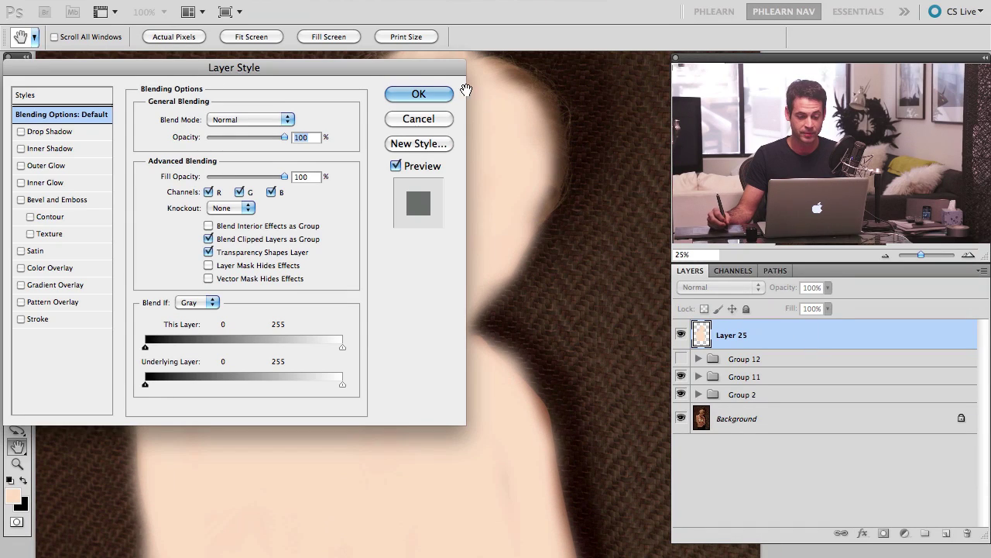
{"action": "left_click_drag", "start_coordinate": [443, 72], "coordinate": [283, 72]}
{"action": "left_click_drag", "start_coordinate": [441, 233], "coordinate": [501, 170]}
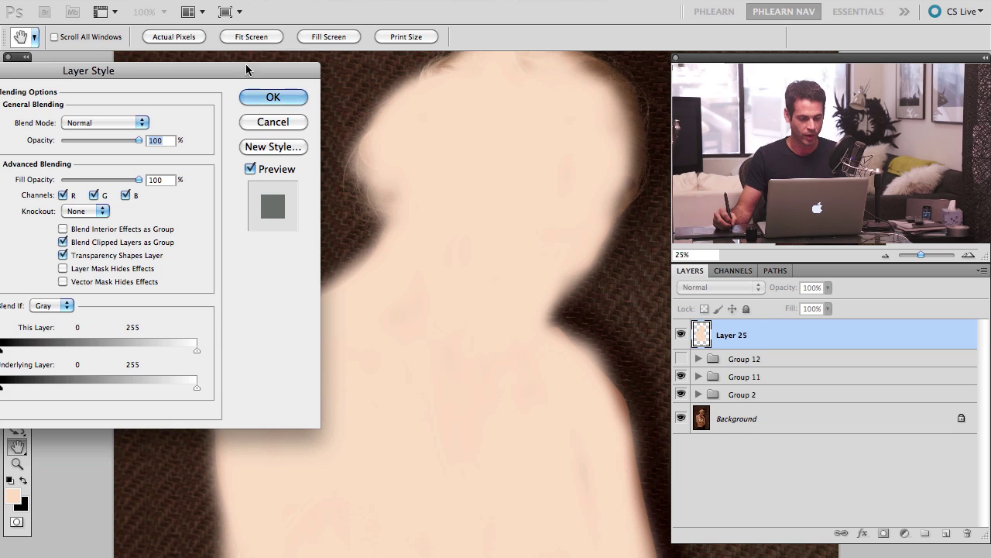
{"action": "left_click_drag", "start_coordinate": [240, 72], "coordinate": [258, 62]}
{"action": "left_click_drag", "start_coordinate": [17, 377], "coordinate": [62, 378]}
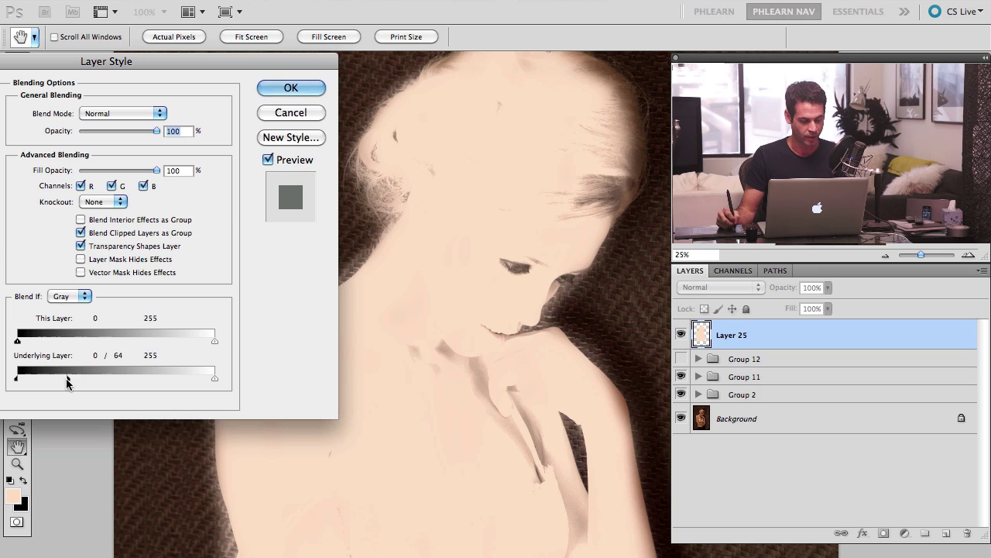
{"action": "left_click_drag", "start_coordinate": [66, 378], "coordinate": [273, 386]}
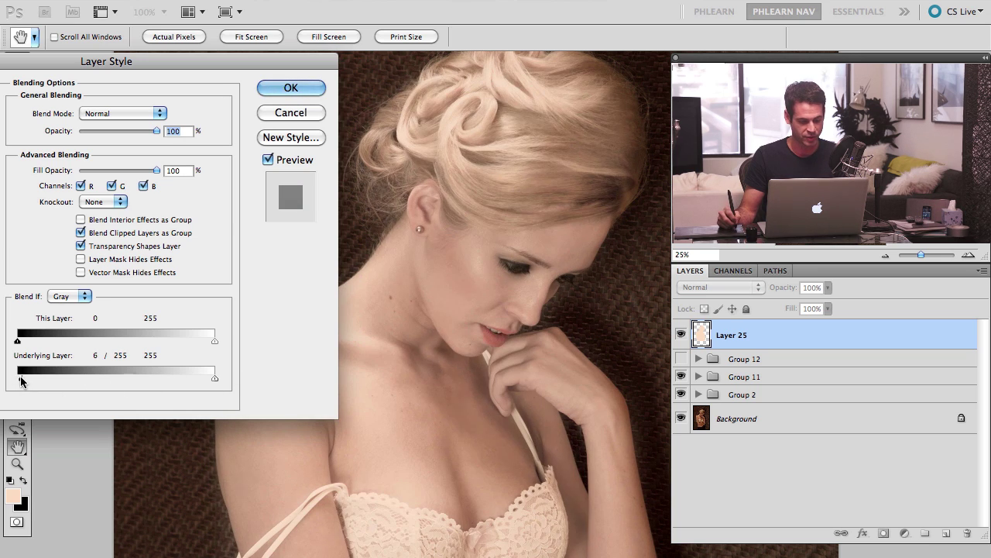
{"action": "left_click_drag", "start_coordinate": [21, 379], "coordinate": [104, 388]}
{"action": "mouse_move", "coordinate": [70, 381]}
{"action": "left_mouse_down"}
{"action": "mouse_move", "coordinate": [98, 383]}
{"action": "mouse_move", "coordinate": [80, 384]}
{"action": "left_mouse_up"}
Set Layer 25's blend mode to Soft Light, fine-tune the Underlying Layer shadow slider and apply the blending options
{"action": "left_click", "coordinate": [129, 114]}
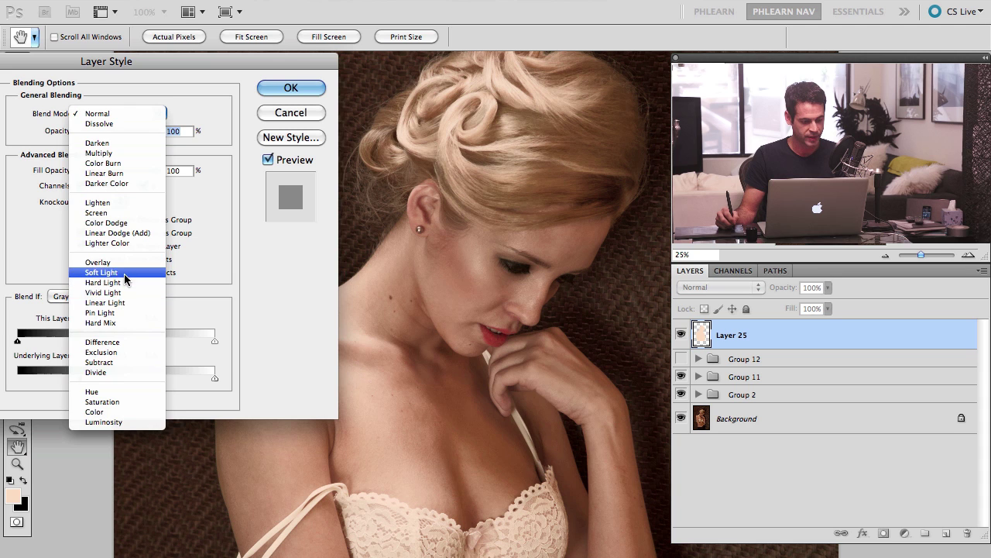
{"action": "left_click", "coordinate": [128, 277]}
{"action": "mouse_move", "coordinate": [80, 378]}
{"action": "left_mouse_down"}
{"action": "mouse_move", "coordinate": [54, 373]}
{"action": "mouse_move", "coordinate": [89, 380]}
{"action": "mouse_move", "coordinate": [77, 378]}
{"action": "left_mouse_up"}
{"action": "left_click", "coordinate": [293, 89]}
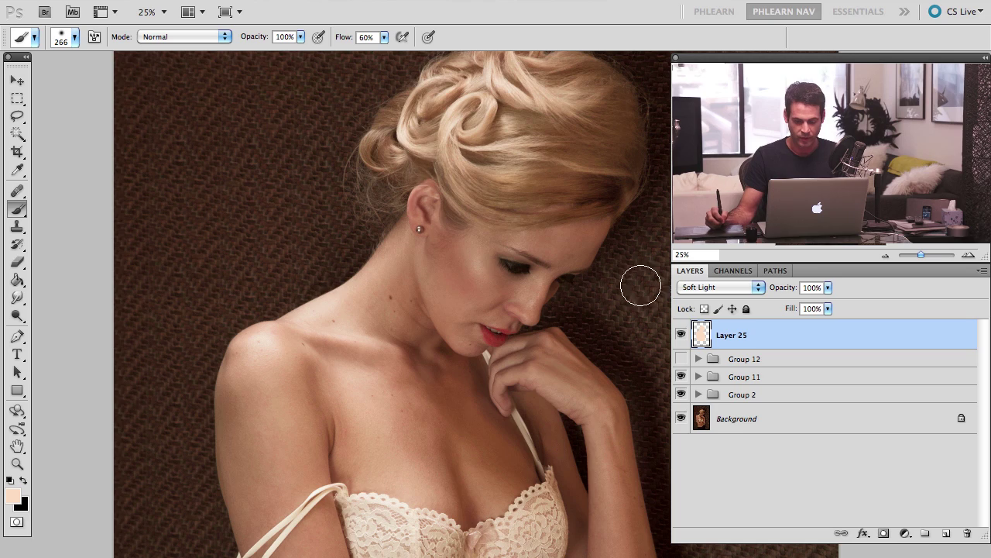
Compare the portrait with Layer 25's Soft Light glow hidden and shown, including a close-up of the face and hair
{"action": "left_click", "coordinate": [681, 334]}
{"action": "left_click", "coordinate": [681, 335]}
{"action": "left_click", "coordinate": [681, 335]}
{"action": "left_click", "coordinate": [681, 334]}
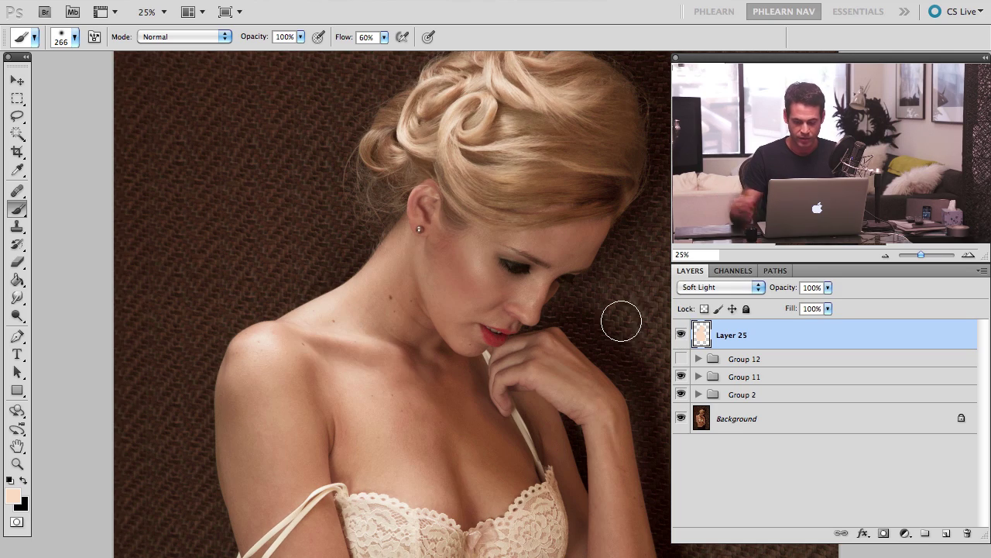
{"action": "key", "text": "super+equal"}
{"action": "left_click_drag", "start_coordinate": [369, 255], "coordinate": [253, 422]}
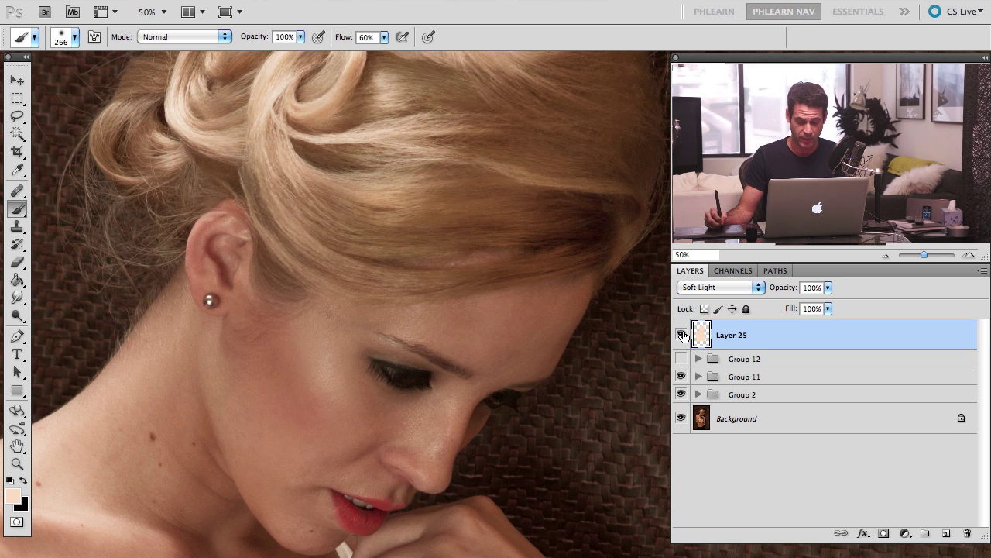
{"action": "left_click", "coordinate": [681, 335]}
{"action": "left_click", "coordinate": [681, 334]}
{"action": "left_click", "coordinate": [680, 334]}
{"action": "left_click", "coordinate": [682, 335]}
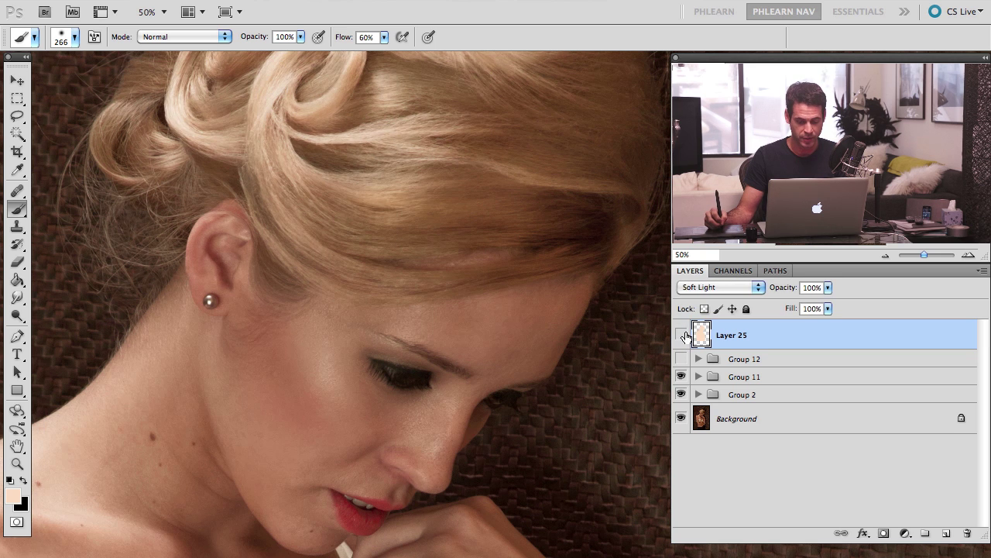
{"action": "left_click", "coordinate": [683, 335]}
{"action": "left_click", "coordinate": [682, 334]}
{"action": "left_click", "coordinate": [682, 335]}
{"action": "left_click", "coordinate": [682, 335]}
{"action": "left_click", "coordinate": [682, 336]}
{"action": "left_click", "coordinate": [682, 337]}
Turn Group 12 back on and compare the face with and without Layer 25
{"action": "left_click", "coordinate": [681, 358]}
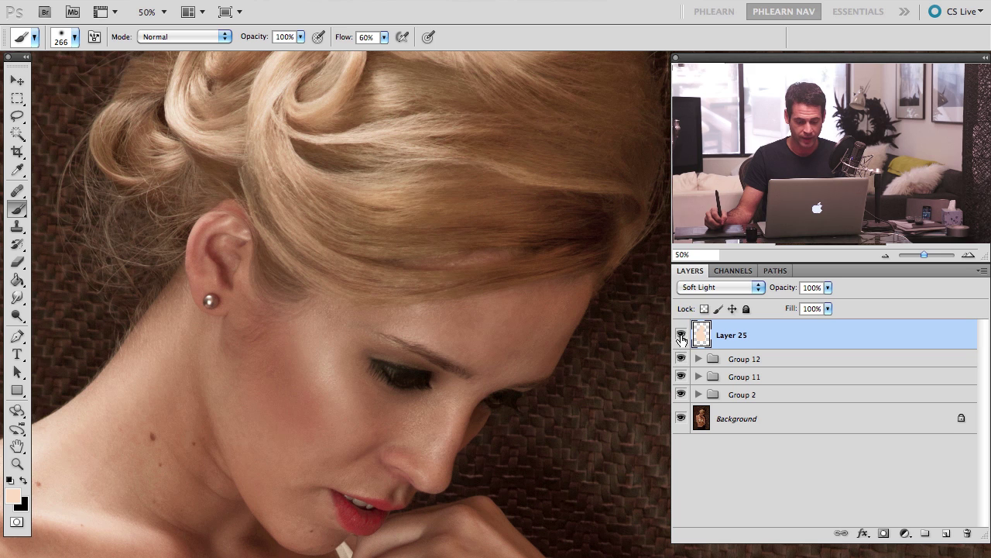
{"action": "left_click", "coordinate": [682, 336]}
{"action": "left_click", "coordinate": [681, 336]}
Check Group 12's effect by hiding and showing it, and set the group's opacity to 47%
{"action": "left_click", "coordinate": [681, 359]}
{"action": "left_click", "coordinate": [682, 358]}
{"action": "left_click", "coordinate": [682, 358]}
{"action": "left_click", "coordinate": [682, 359]}
{"action": "left_click", "coordinate": [746, 360]}
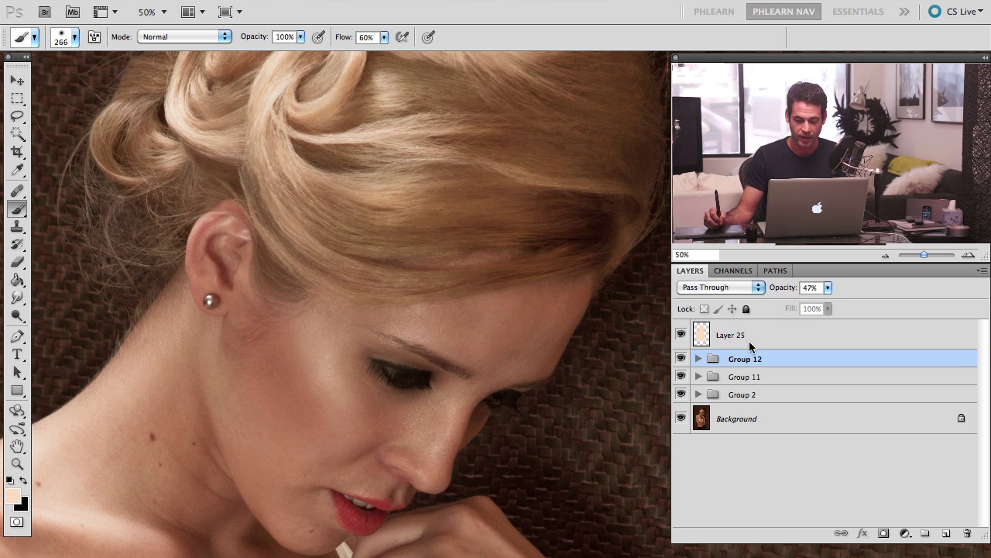
Duplicate the Soft Light glow on Layer 25 after checking the whole figure
{"action": "left_click", "coordinate": [750, 346]}
{"action": "key", "text": "super+minus"}
{"action": "key", "text": "super+minus"}
{"action": "key", "text": "super+minus"}
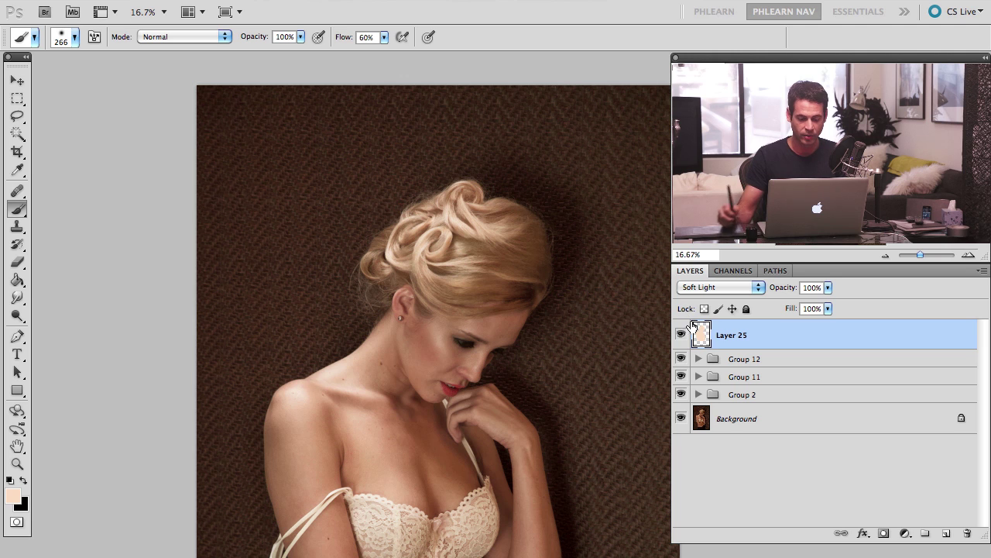
{"action": "left_click_drag", "start_coordinate": [425, 333], "coordinate": [385, 240]}
{"action": "left_click", "coordinate": [681, 335]}
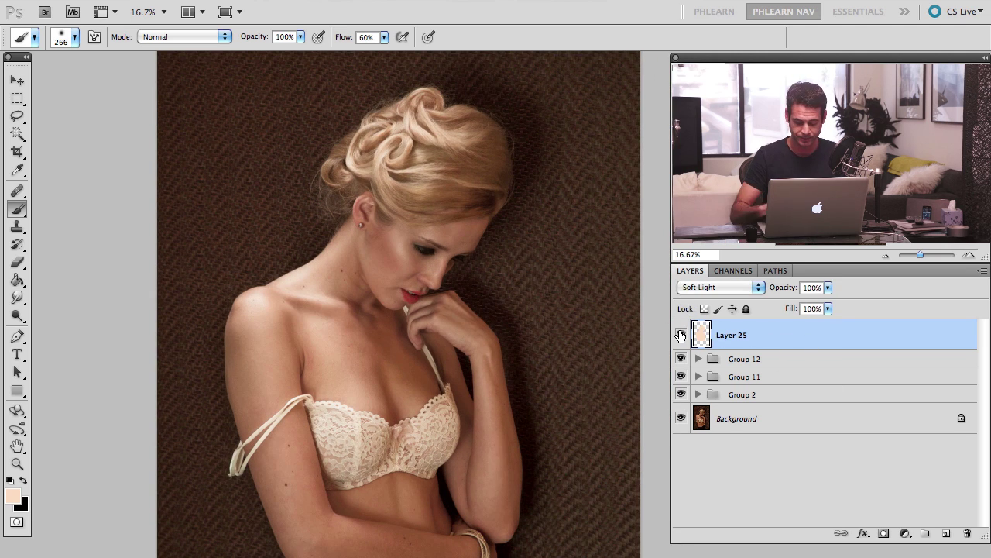
{"action": "key", "text": "super+j"}
Compare the portrait with Layer 25 copy hidden and shown
{"action": "left_click", "coordinate": [682, 334]}
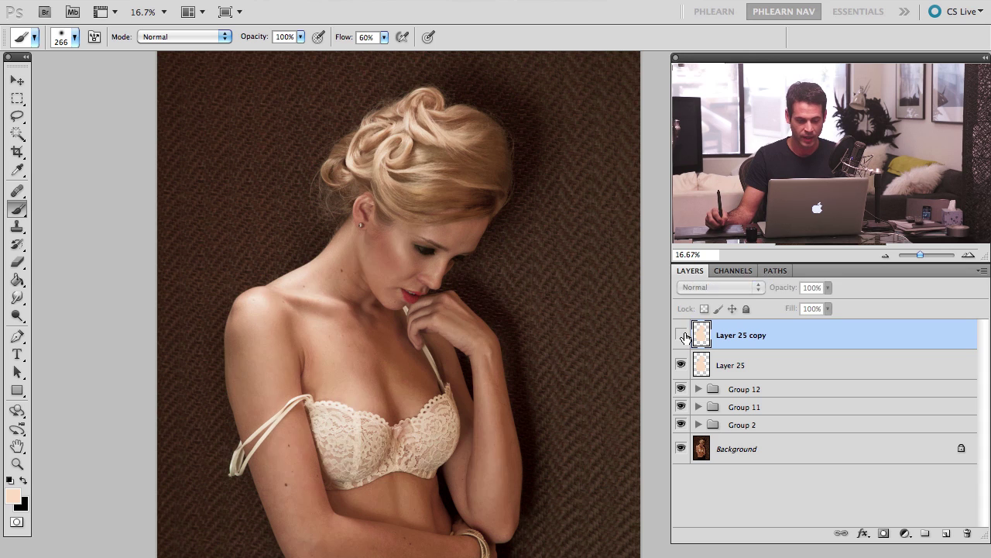
{"action": "left_click", "coordinate": [682, 334]}
{"action": "left_click", "coordinate": [682, 334]}
{"action": "left_click", "coordinate": [682, 335]}
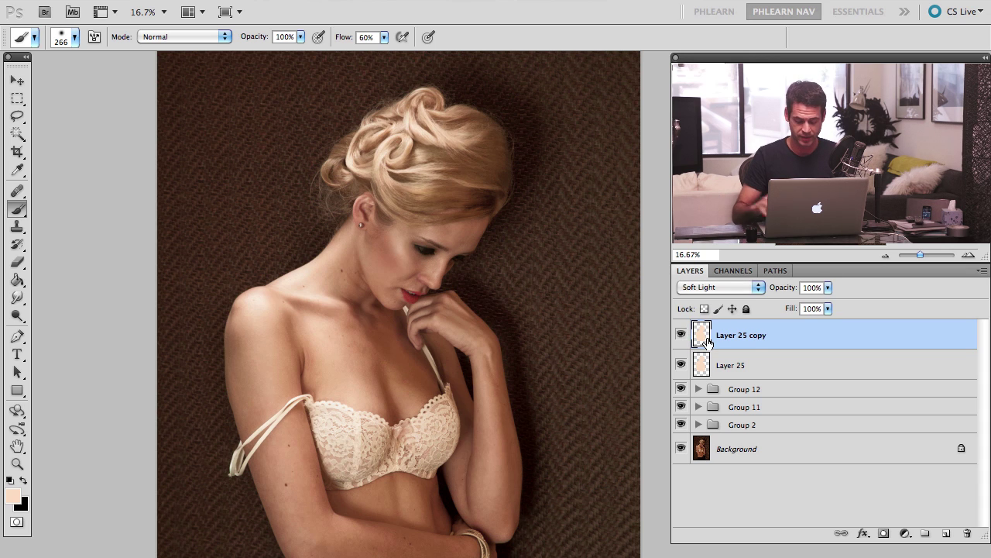
Hide Layer 25 copy behind a black mask and reveal it over the face with a soft white brush of size 434
{"action": "key", "text": "super+m"}
{"action": "key", "text": "super+i"}
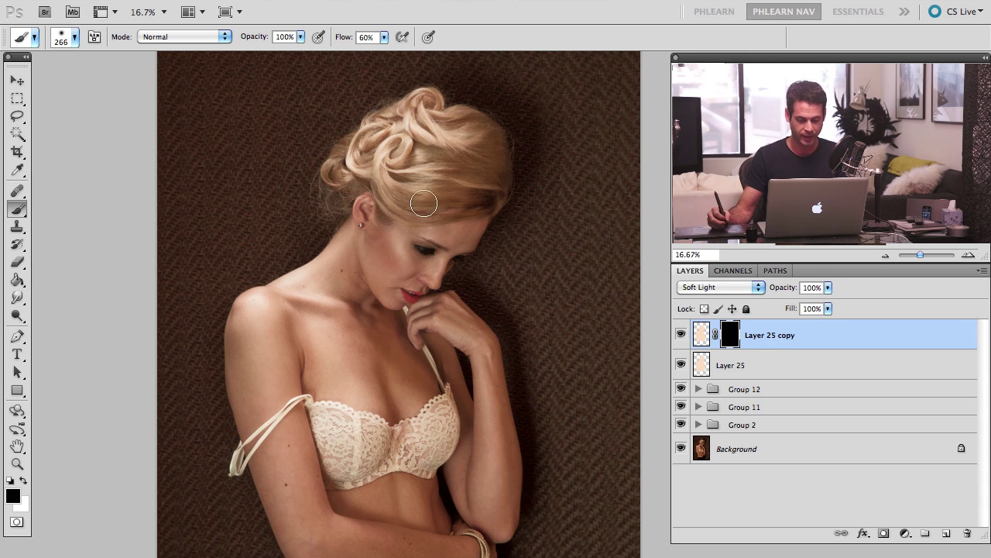
{"action": "key", "text": "bracketright"}
{"action": "key", "text": "bracketright"}
{"action": "key", "text": "x"}
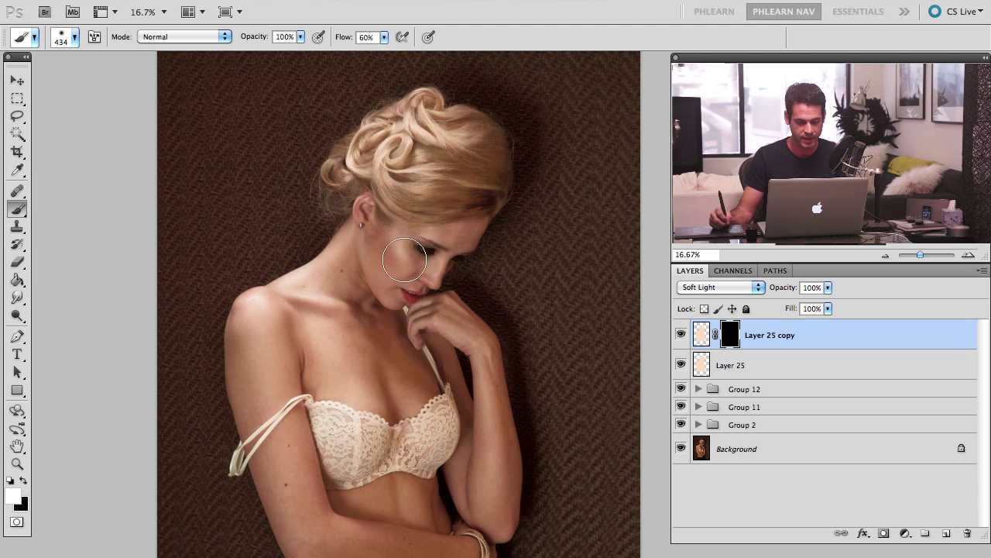
{"action": "mouse_move", "coordinate": [426, 269]}
{"action": "left_mouse_down"}
{"action": "mouse_move", "coordinate": [384, 271]}
{"action": "mouse_move", "coordinate": [449, 139]}
{"action": "mouse_move", "coordinate": [379, 257]}
{"action": "mouse_move", "coordinate": [396, 271]}
{"action": "left_mouse_up"}
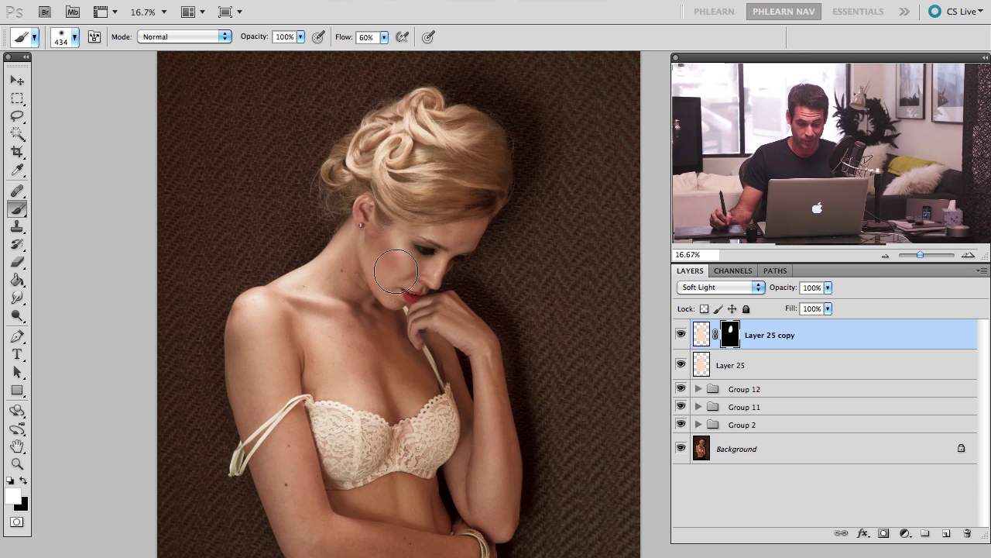
Check the masked face glow by hiding and showing Layer 25 copy, and set its opacity to 86%
{"action": "left_click", "coordinate": [681, 335]}
{"action": "left_click", "coordinate": [682, 334]}
{"action": "left_click", "coordinate": [682, 335]}
{"action": "left_click", "coordinate": [682, 335]}
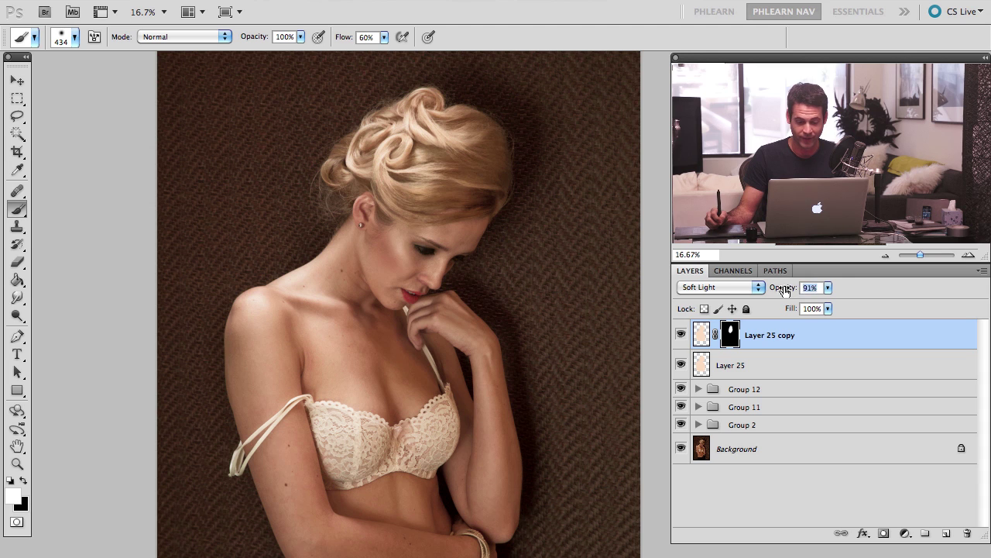
{"action": "left_click", "coordinate": [681, 335]}
{"action": "left_click", "coordinate": [680, 335]}
{"action": "left_click", "coordinate": [680, 335]}
{"action": "left_click", "coordinate": [680, 334]}
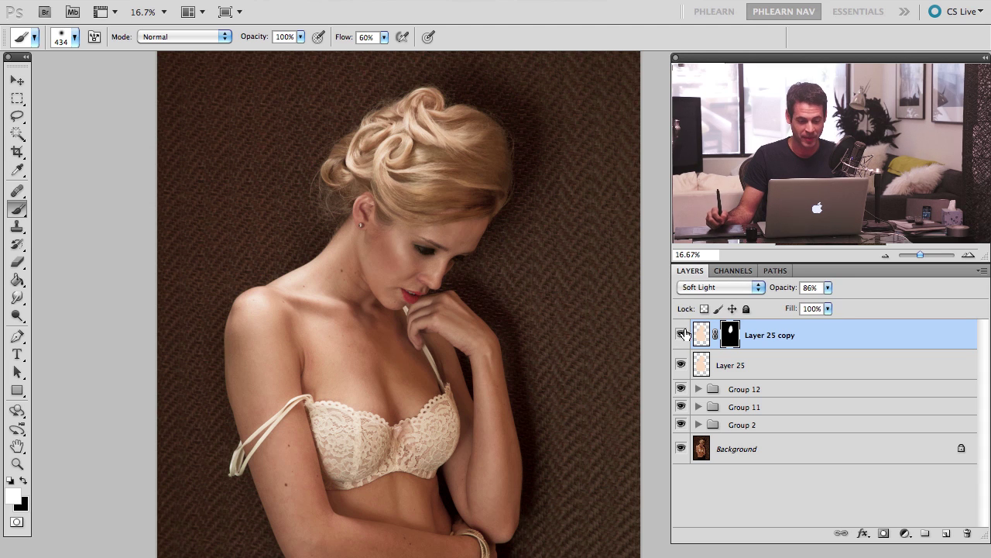
Create a new layer above Layer 25 copy and choose a dark, muted brown sampled from the skin shadows as the foreground colour
{"action": "left_click_drag", "start_coordinate": [549, 361], "coordinate": [538, 342]}
{"action": "key", "text": "ctrl+shift+alt+n"}
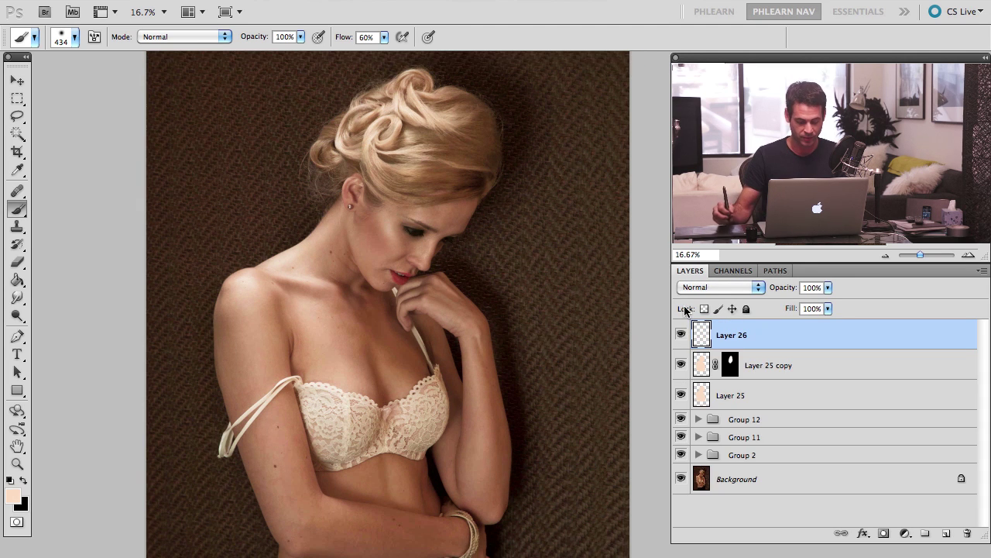
{"action": "left_click", "coordinate": [382, 373], "text": "alt"}
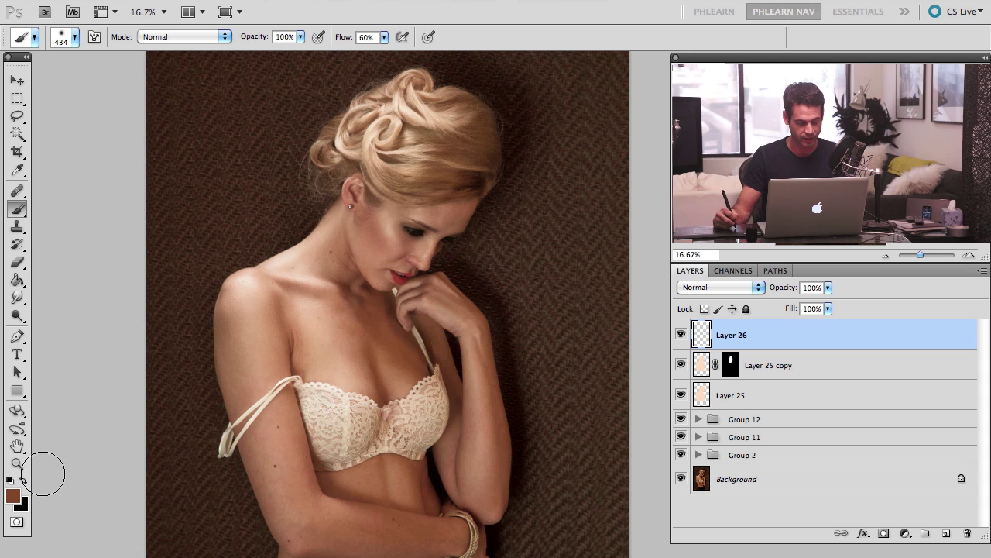
{"action": "left_click", "coordinate": [17, 493]}
{"action": "mouse_move", "coordinate": [649, 272]}
{"action": "left_mouse_down"}
{"action": "mouse_move", "coordinate": [604, 288]}
{"action": "mouse_move", "coordinate": [606, 275]}
{"action": "left_mouse_up"}
{"action": "key", "text": "Return"}
Paint brown with a large soft brush over the torso, arms, waist, neck and hand on Layer 26
{"action": "key", "text": "b"}
{"action": "mouse_move", "coordinate": [434, 302]}
{"action": "left_mouse_down"}
{"action": "mouse_move", "coordinate": [441, 392]}
{"action": "mouse_move", "coordinate": [434, 274]}
{"action": "mouse_move", "coordinate": [430, 424]}
{"action": "mouse_move", "coordinate": [410, 477]}
{"action": "left_mouse_up"}
{"action": "mouse_move", "coordinate": [377, 378]}
{"action": "left_mouse_down"}
{"action": "mouse_move", "coordinate": [380, 278]}
{"action": "mouse_move", "coordinate": [450, 387]}
{"action": "mouse_move", "coordinate": [474, 473]}
{"action": "mouse_move", "coordinate": [471, 542]}
{"action": "left_mouse_up"}
{"action": "mouse_move", "coordinate": [277, 444]}
{"action": "left_mouse_down"}
{"action": "mouse_move", "coordinate": [254, 378]}
{"action": "mouse_move", "coordinate": [326, 526]}
{"action": "mouse_move", "coordinate": [344, 433]}
{"action": "mouse_move", "coordinate": [371, 519]}
{"action": "mouse_move", "coordinate": [413, 486]}
{"action": "mouse_move", "coordinate": [380, 504]}
{"action": "left_mouse_up"}
{"action": "left_click_drag", "start_coordinate": [372, 496], "coordinate": [359, 295]}
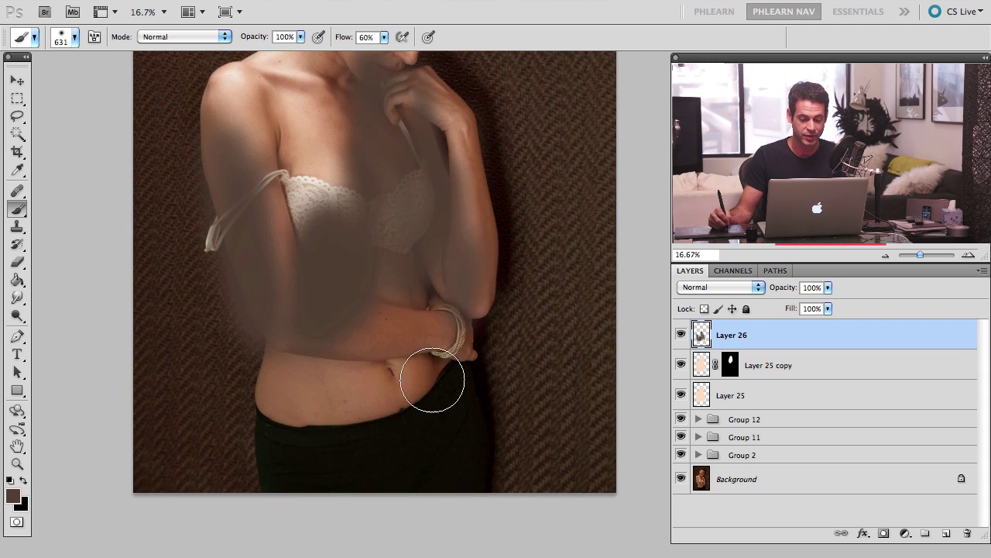
{"action": "mouse_move", "coordinate": [433, 381]}
{"action": "left_mouse_down"}
{"action": "mouse_move", "coordinate": [444, 272]}
{"action": "mouse_move", "coordinate": [383, 288]}
{"action": "mouse_move", "coordinate": [336, 434]}
{"action": "mouse_move", "coordinate": [318, 333]}
{"action": "mouse_move", "coordinate": [270, 422]}
{"action": "mouse_move", "coordinate": [292, 334]}
{"action": "mouse_move", "coordinate": [260, 428]}
{"action": "mouse_move", "coordinate": [294, 407]}
{"action": "mouse_move", "coordinate": [320, 334]}
{"action": "mouse_move", "coordinate": [338, 396]}
{"action": "mouse_move", "coordinate": [384, 363]}
{"action": "mouse_move", "coordinate": [417, 356]}
{"action": "left_mouse_up"}
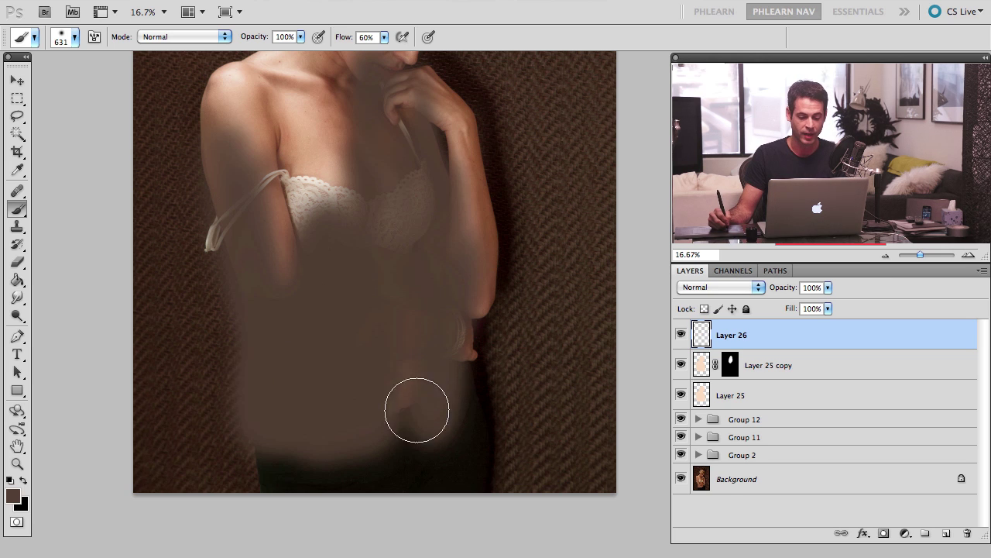
{"action": "mouse_move", "coordinate": [416, 409]}
{"action": "left_mouse_down"}
{"action": "mouse_move", "coordinate": [476, 187]}
{"action": "mouse_move", "coordinate": [462, 421]}
{"action": "mouse_move", "coordinate": [454, 397]}
{"action": "mouse_move", "coordinate": [500, 350]}
{"action": "mouse_move", "coordinate": [481, 396]}
{"action": "mouse_move", "coordinate": [447, 299]}
{"action": "left_mouse_up"}
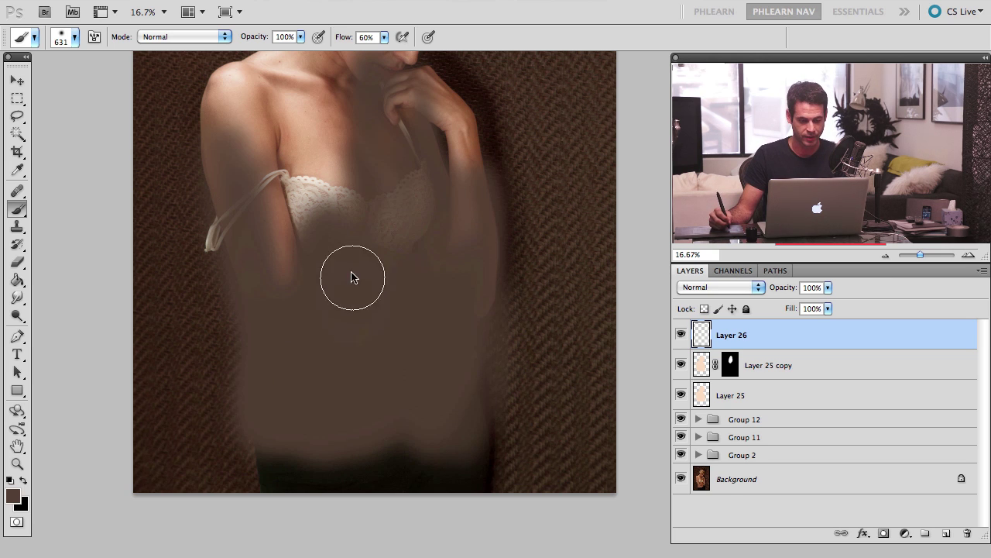
{"action": "left_click_drag", "start_coordinate": [349, 196], "coordinate": [369, 394]}
{"action": "mouse_move", "coordinate": [365, 306]}
{"action": "left_mouse_down"}
{"action": "mouse_move", "coordinate": [340, 250]}
{"action": "mouse_move", "coordinate": [364, 275]}
{"action": "mouse_move", "coordinate": [361, 241]}
{"action": "mouse_move", "coordinate": [358, 261]}
{"action": "mouse_move", "coordinate": [376, 271]}
{"action": "mouse_move", "coordinate": [347, 261]}
{"action": "mouse_move", "coordinate": [364, 261]}
{"action": "mouse_move", "coordinate": [350, 249]}
{"action": "mouse_move", "coordinate": [394, 289]}
{"action": "left_mouse_up"}
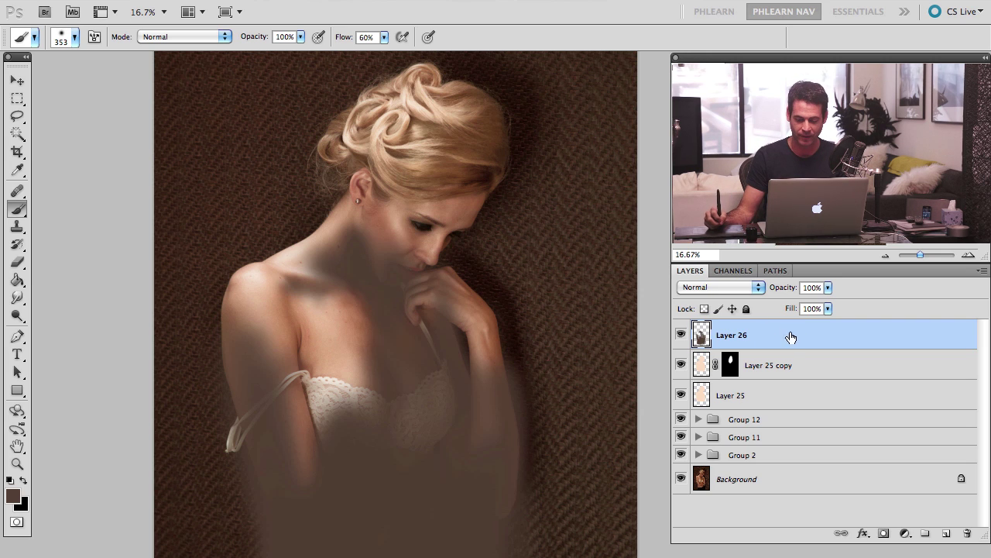
Set Layer 26 to Soft Light and split its Underlying Layer highlight slider to 42 / 255 in the blending options
{"action": "left_click", "coordinate": [742, 289]}
{"action": "left_click", "coordinate": [725, 447]}
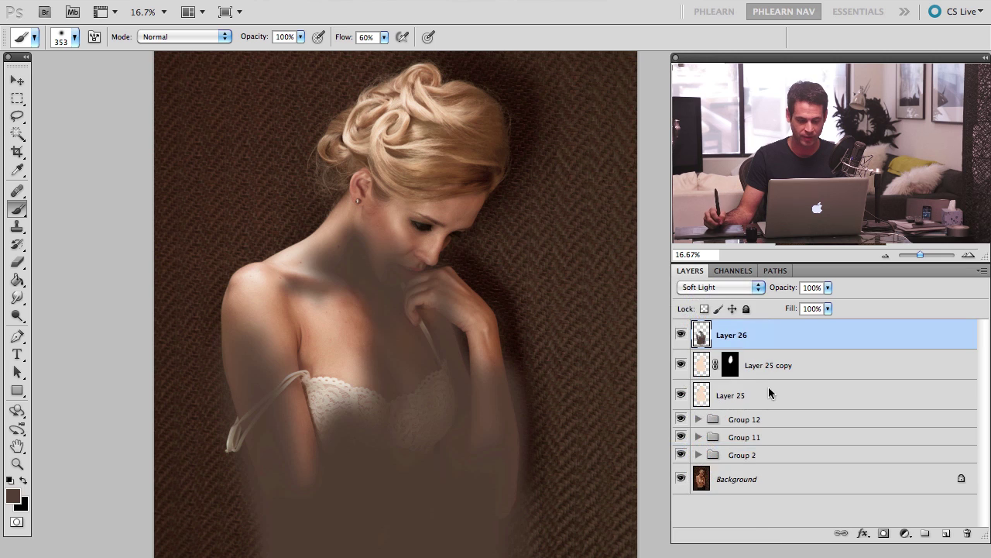
{"action": "double_click", "coordinate": [801, 330]}
{"action": "left_click_drag", "start_coordinate": [496, 440], "coordinate": [594, 382]}
{"action": "left_click_drag", "start_coordinate": [342, 378], "coordinate": [146, 379]}
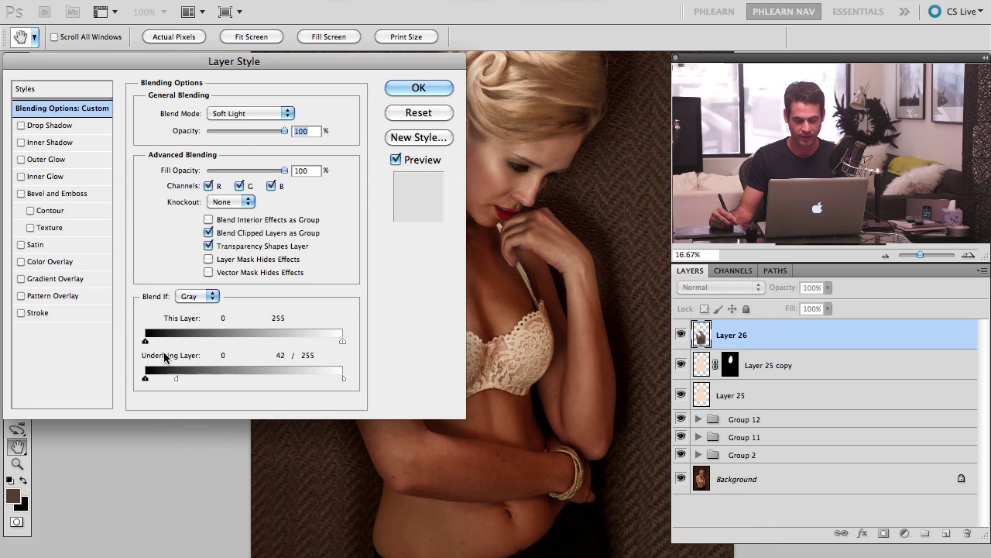
{"action": "left_click", "coordinate": [422, 87]}
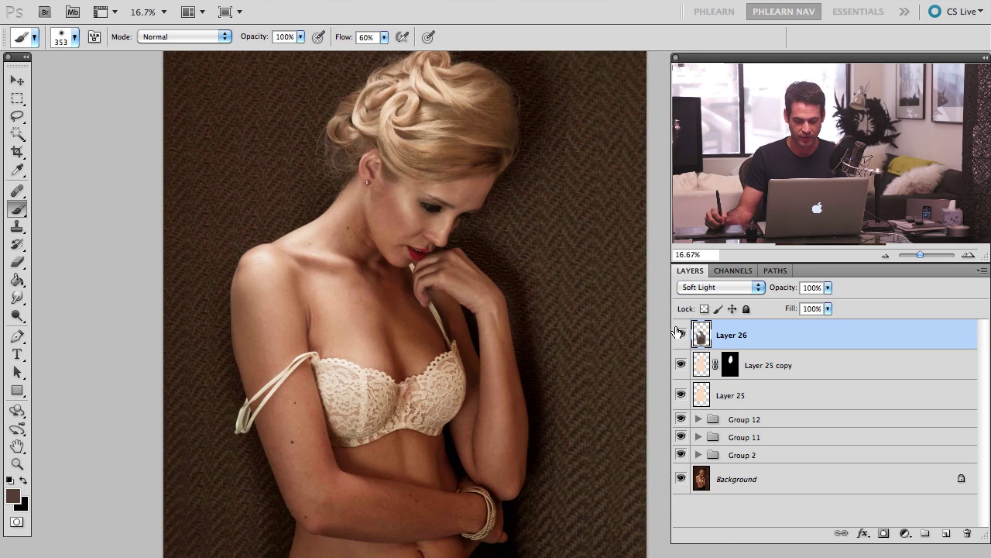
Compare the portrait with Layer 26's shadows hidden and shown, and set the layer's opacity to 74%
{"action": "left_click", "coordinate": [679, 333]}
{"action": "left_click", "coordinate": [680, 333]}
{"action": "left_click", "coordinate": [680, 334]}
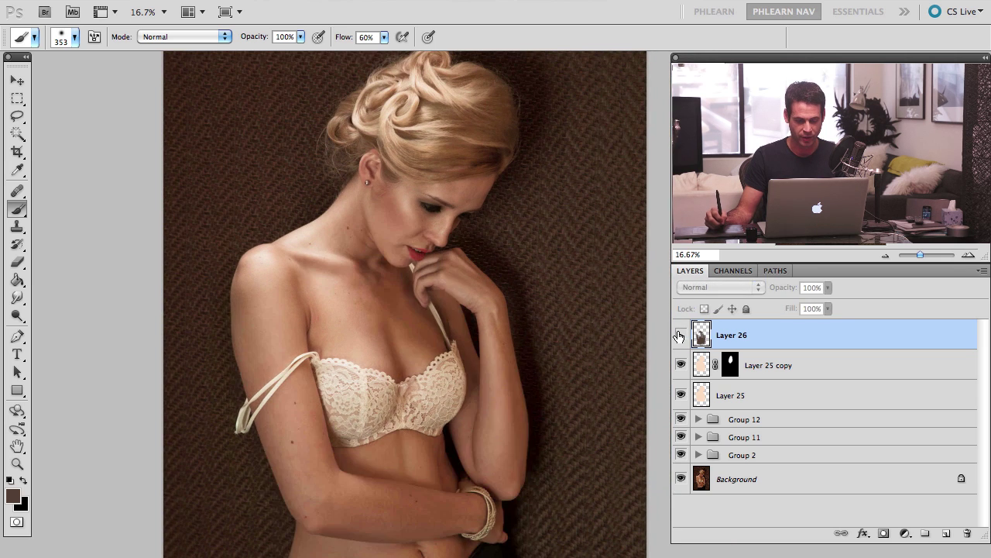
{"action": "left_click", "coordinate": [679, 333]}
{"action": "left_click_drag", "start_coordinate": [785, 288], "coordinate": [763, 288]}
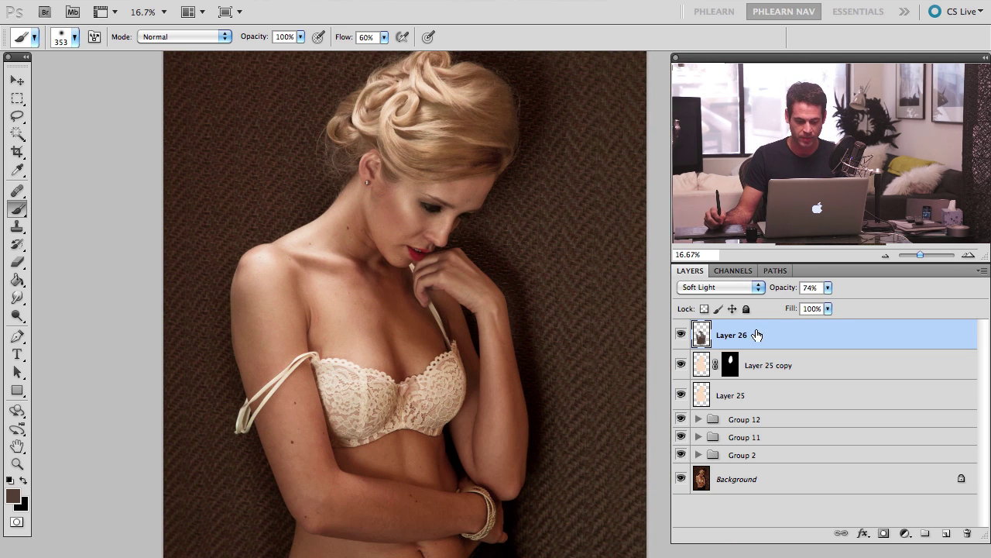
{"action": "left_click", "coordinate": [681, 335]}
{"action": "left_click", "coordinate": [681, 335]}
{"action": "left_click", "coordinate": [681, 335]}
{"action": "left_click", "coordinate": [680, 334]}
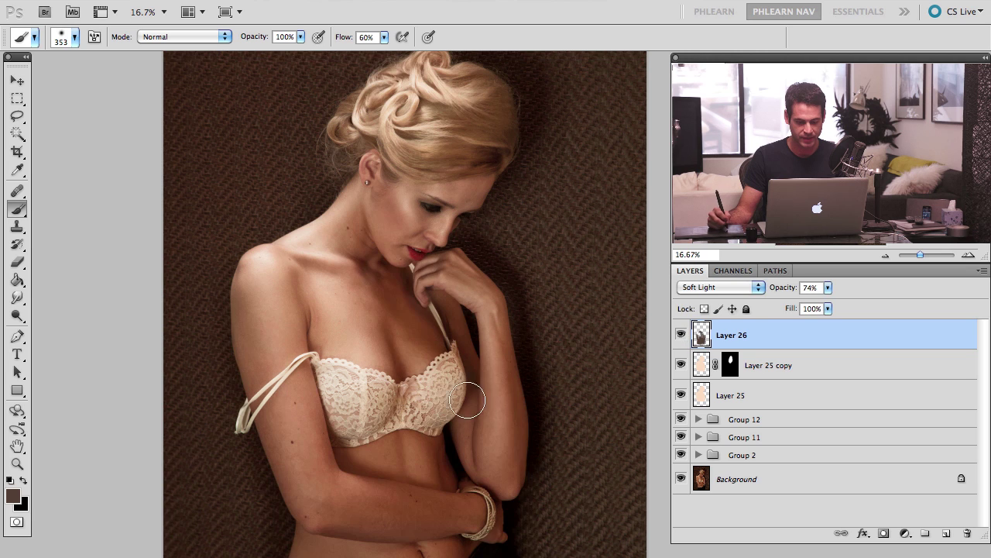
Apply Hue/Saturation to Layer 26 with the saturation reduced to -45
{"action": "left_click_drag", "start_coordinate": [443, 394], "coordinate": [431, 340]}
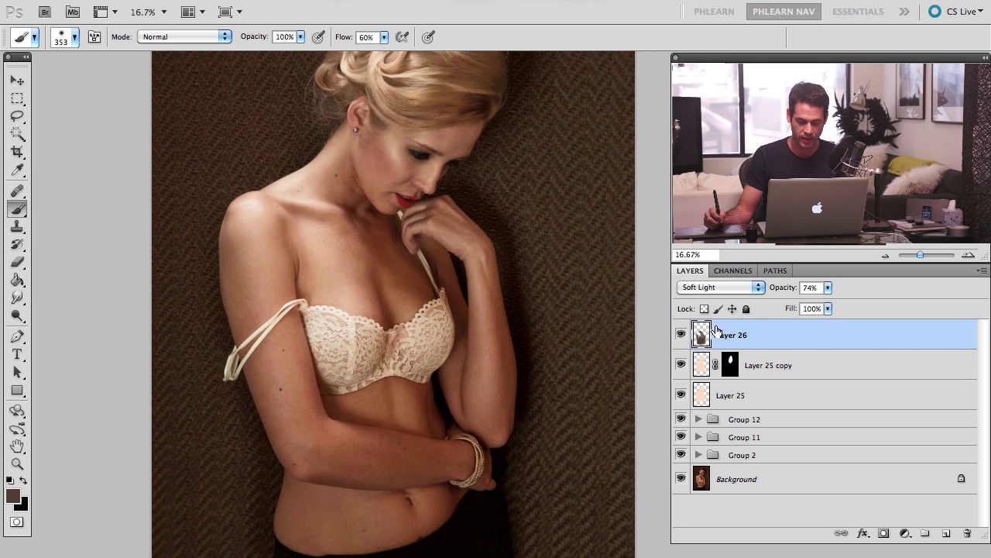
{"action": "key", "text": "ctrl+u"}
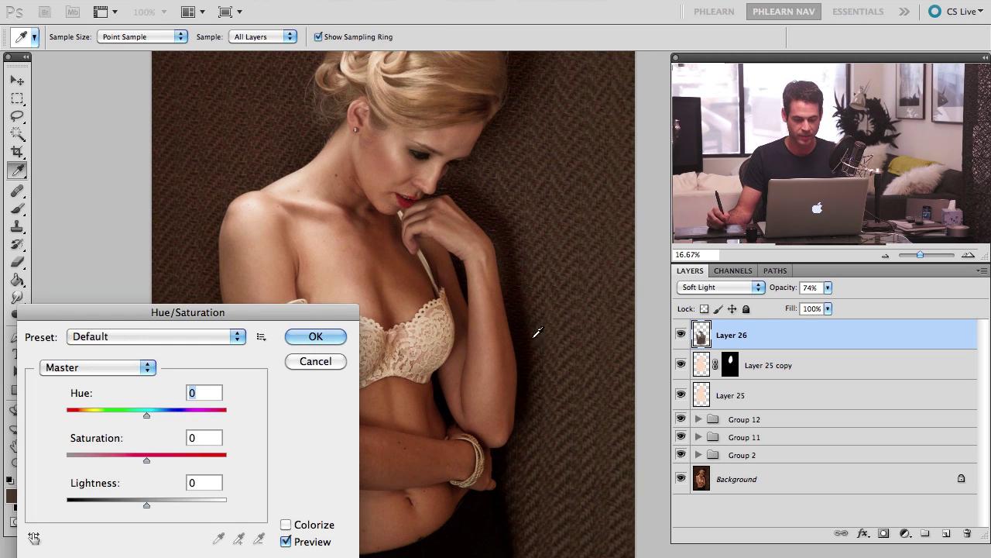
{"action": "scroll", "coordinate": [499, 399], "scroll_direction": "left", "scroll_amount": 5}
{"action": "left_click_drag", "start_coordinate": [296, 318], "coordinate": [260, 142]}
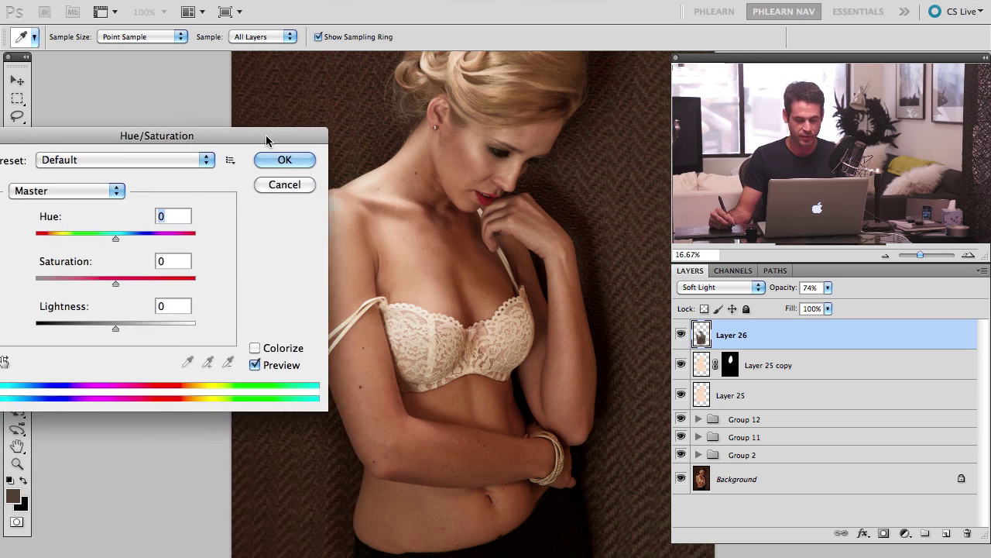
{"action": "left_click_drag", "start_coordinate": [110, 284], "coordinate": [83, 285]}
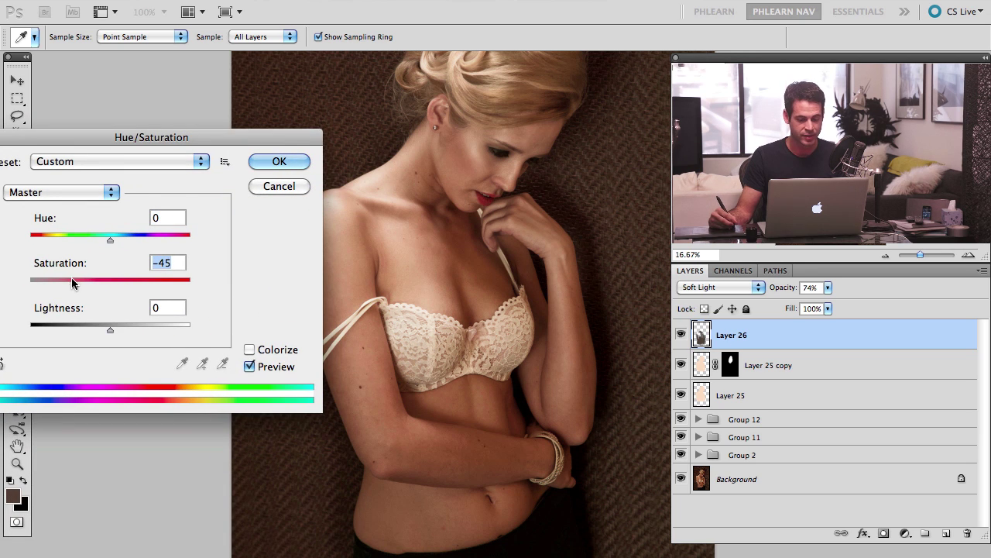
{"action": "left_click", "coordinate": [279, 161]}
{"action": "key", "text": "b"}
Compare the portrait with the desaturated Layer 26 hidden and shown, including the face and hair
{"action": "left_click", "coordinate": [681, 334]}
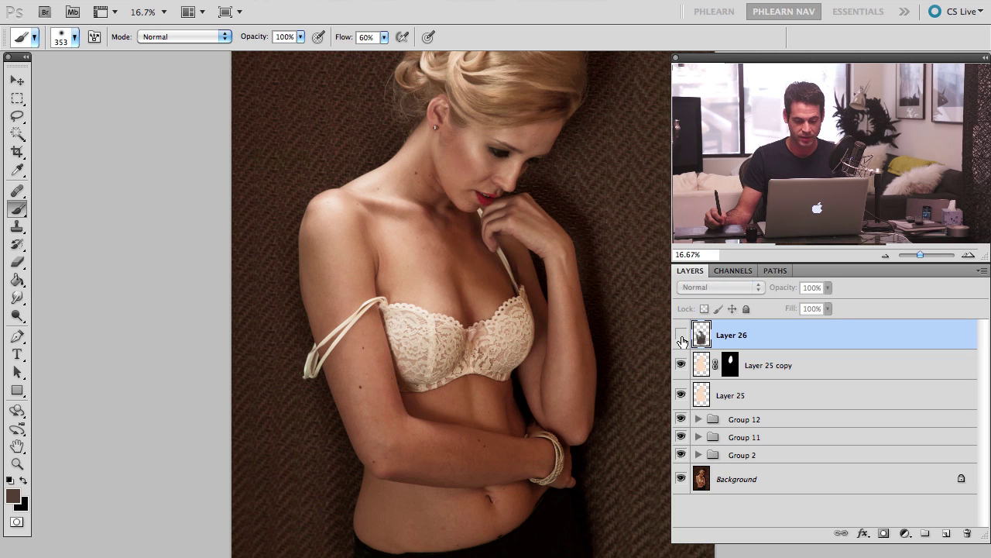
{"action": "left_click", "coordinate": [681, 334]}
{"action": "left_click", "coordinate": [680, 334]}
{"action": "left_click", "coordinate": [681, 334]}
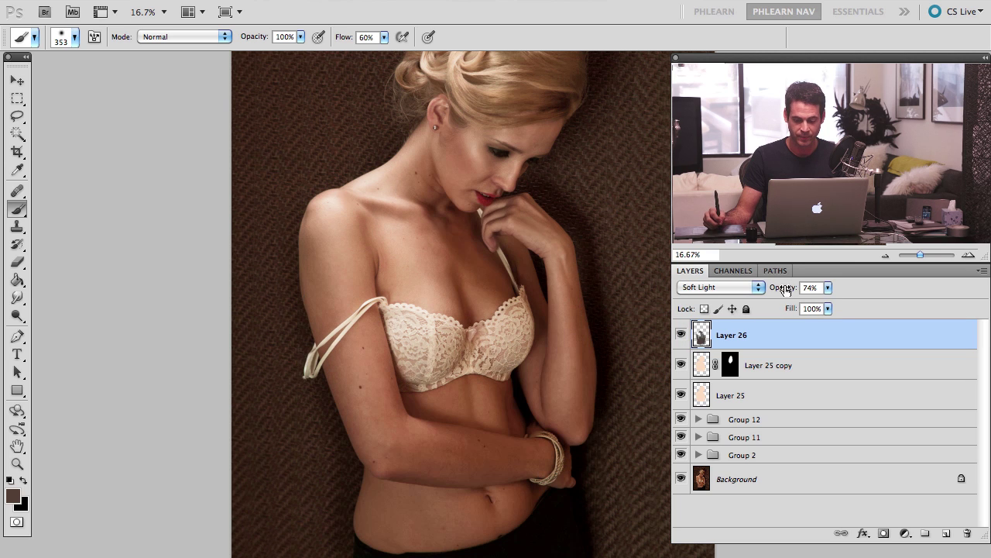
{"action": "left_click", "coordinate": [681, 365]}
{"action": "left_click_drag", "start_coordinate": [557, 290], "coordinate": [510, 369]}
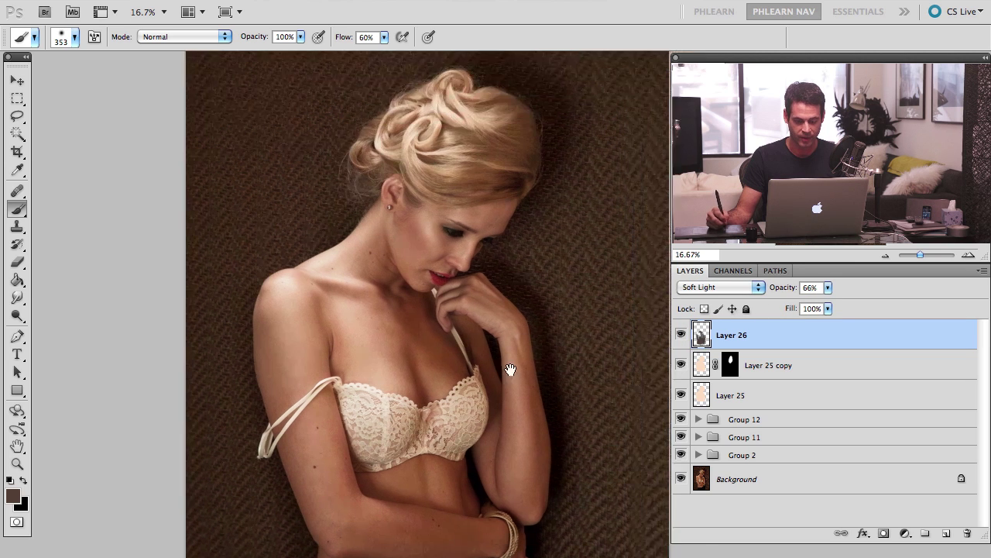
{"action": "left_click", "coordinate": [681, 365]}
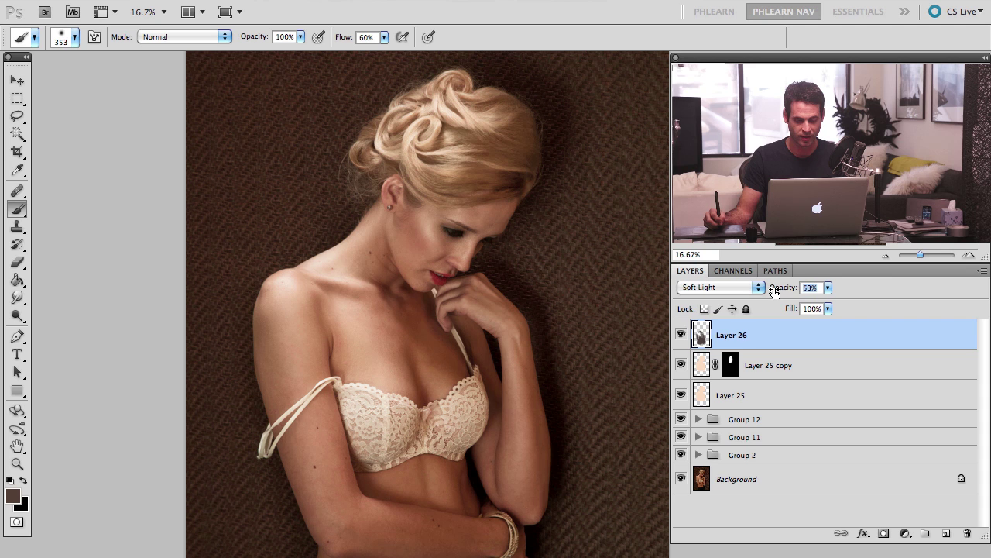
Lower Layer 26's opacity to about 53% and group it with Layer 25 copy and Layer 25
{"action": "left_click_drag", "start_coordinate": [775, 291], "coordinate": [772, 292]}
{"action": "left_click", "coordinate": [767, 397], "text": "shift"}
{"action": "key", "text": "super+g"}
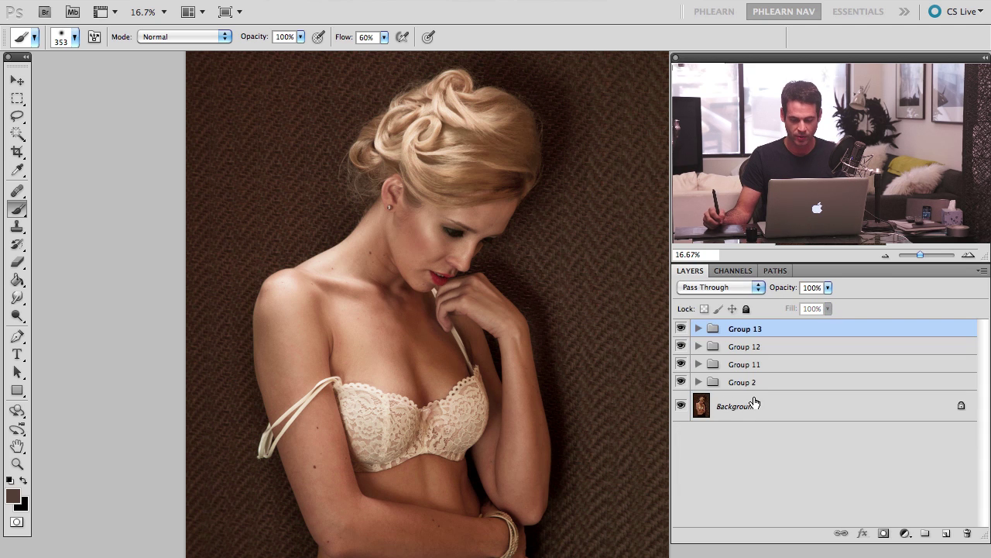
Add a Curves adjustment layer above Group 13 and raise the red channel at the cheek from input 161 to output 165
{"action": "left_click_drag", "start_coordinate": [505, 302], "coordinate": [482, 284]}
{"action": "key", "text": "super+equal"}
{"action": "key", "text": "super+equal"}
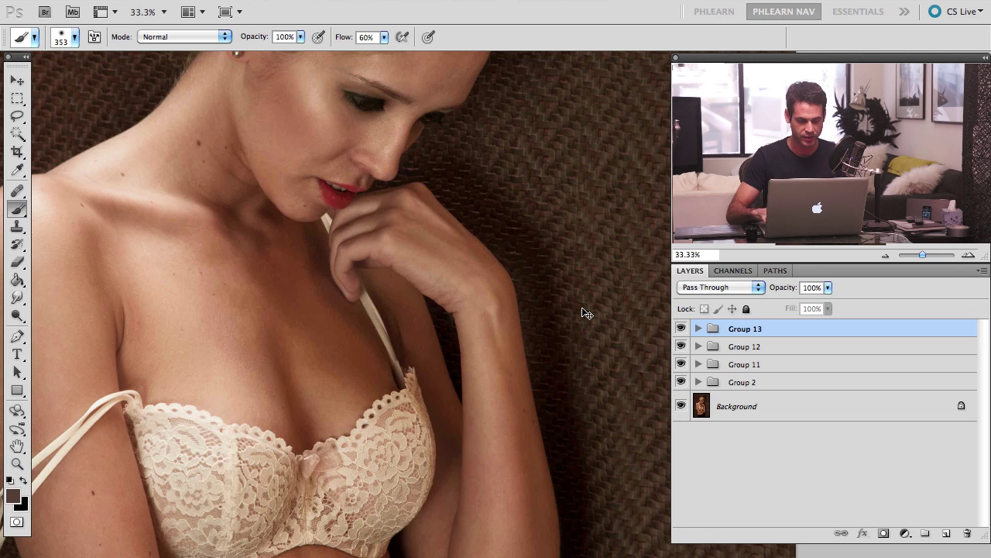
{"action": "left_click_drag", "start_coordinate": [418, 225], "coordinate": [503, 406]}
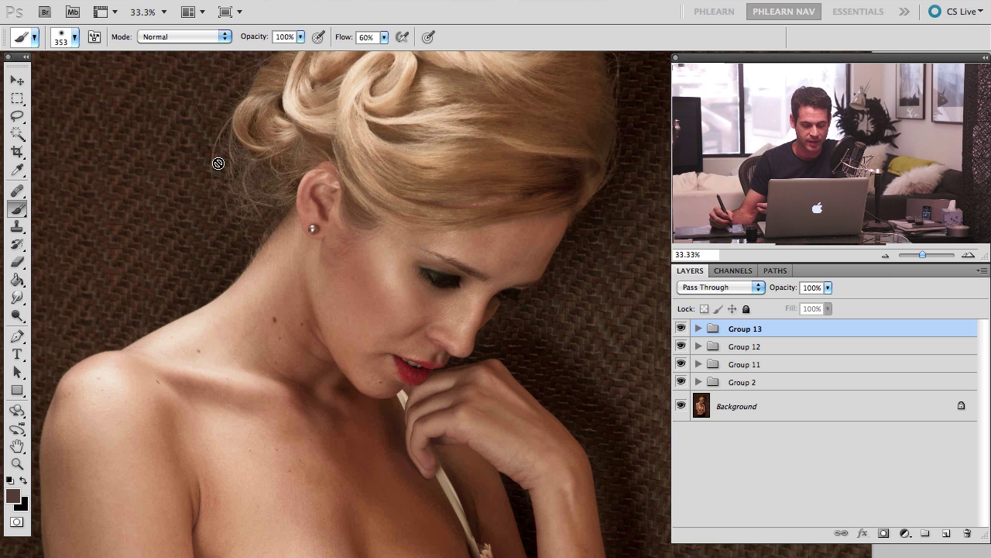
{"action": "left_click", "coordinate": [907, 534]}
{"action": "left_click", "coordinate": [837, 451]}
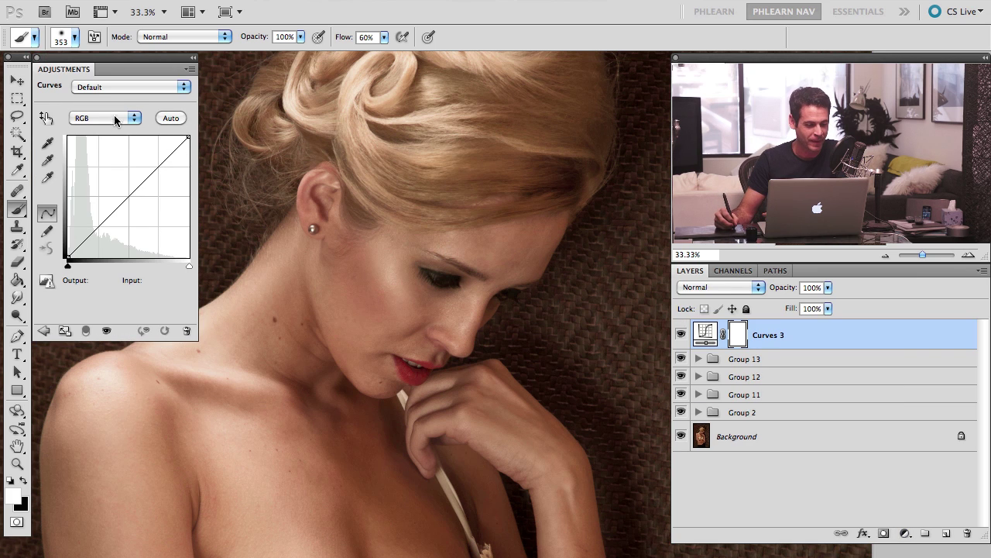
{"action": "left_click", "coordinate": [115, 120]}
{"action": "left_click", "coordinate": [79, 129]}
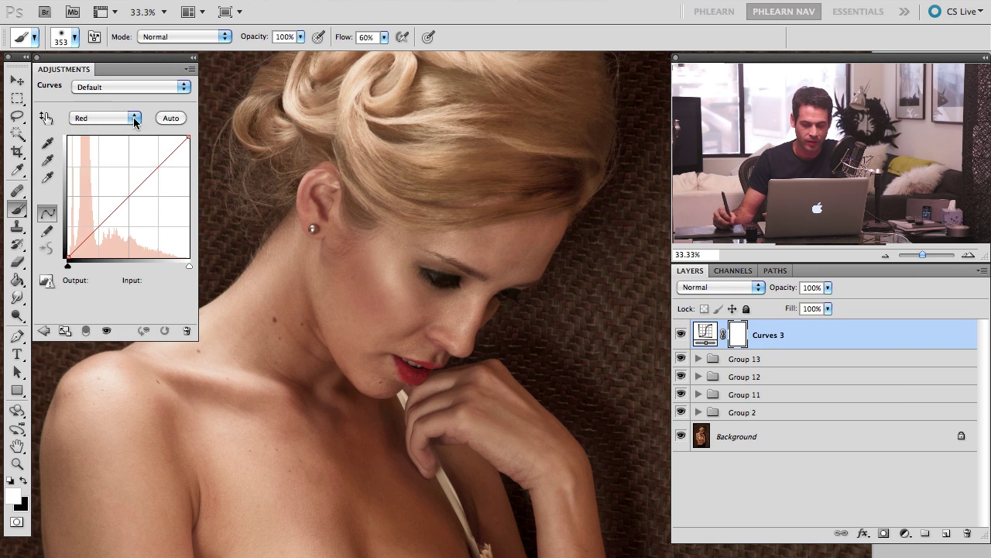
{"action": "left_click", "coordinate": [43, 120]}
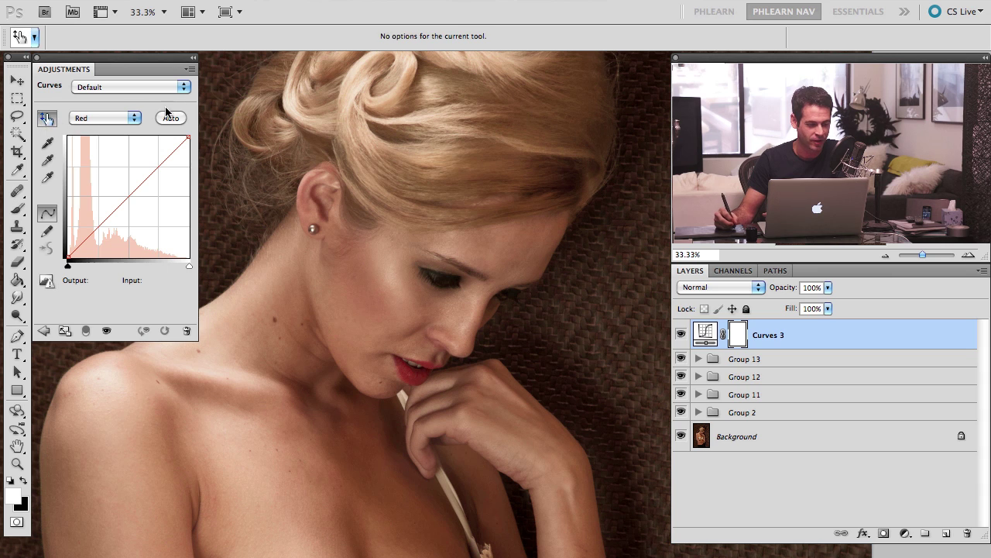
{"action": "left_click", "coordinate": [412, 291]}
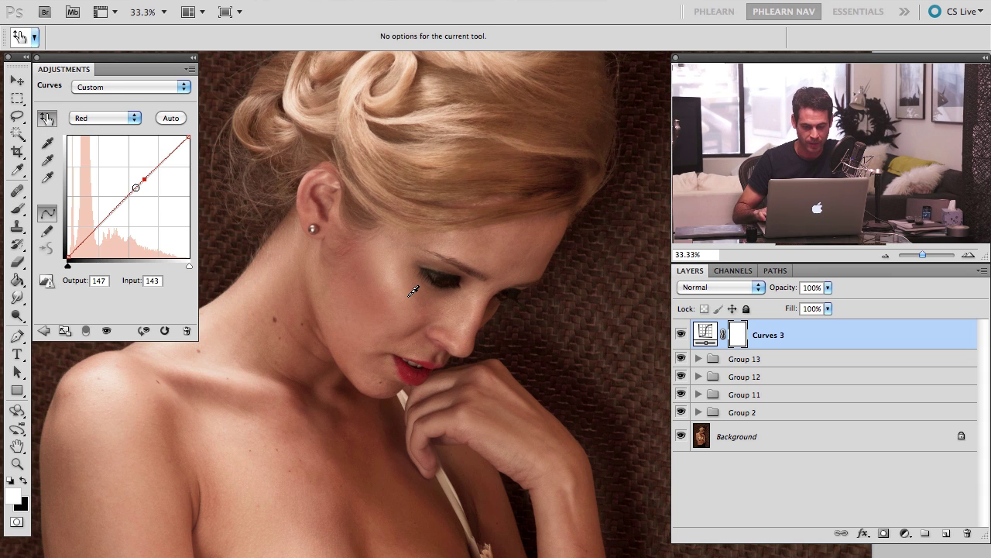
Lower the blue channel of the Curves layer slightly at the cheek, from input 95 to output 93
{"action": "left_click", "coordinate": [115, 119]}
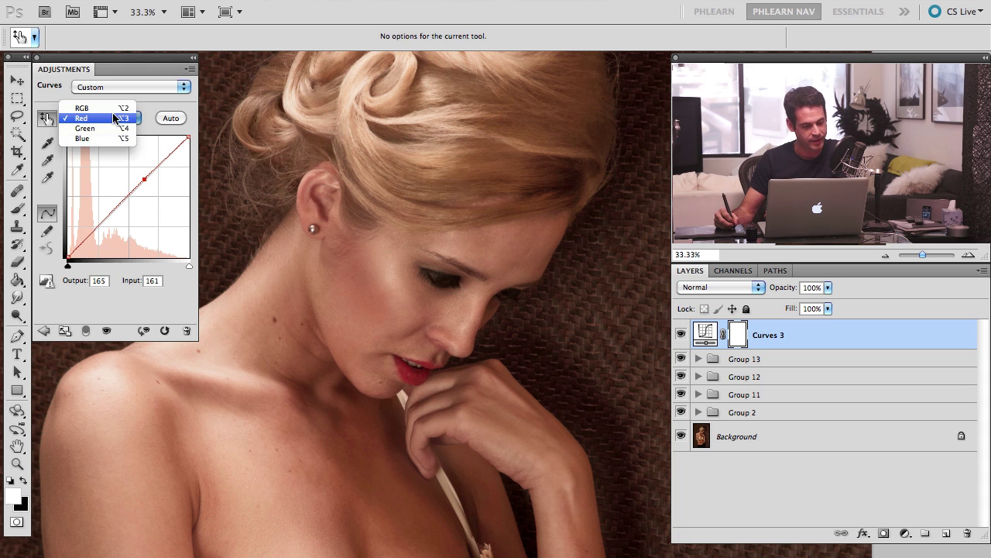
{"action": "left_click", "coordinate": [115, 129]}
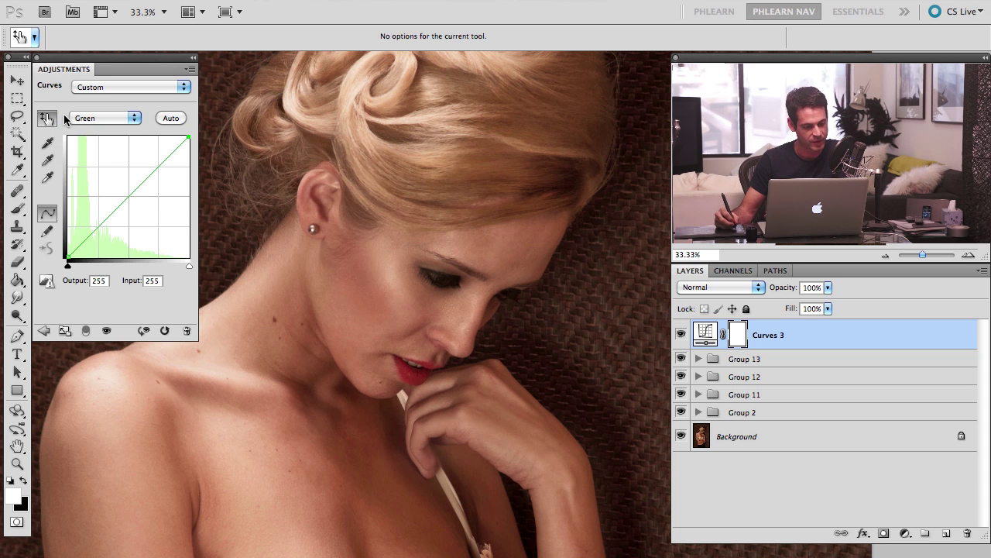
{"action": "left_click", "coordinate": [125, 130]}
{"action": "left_click", "coordinate": [126, 133]}
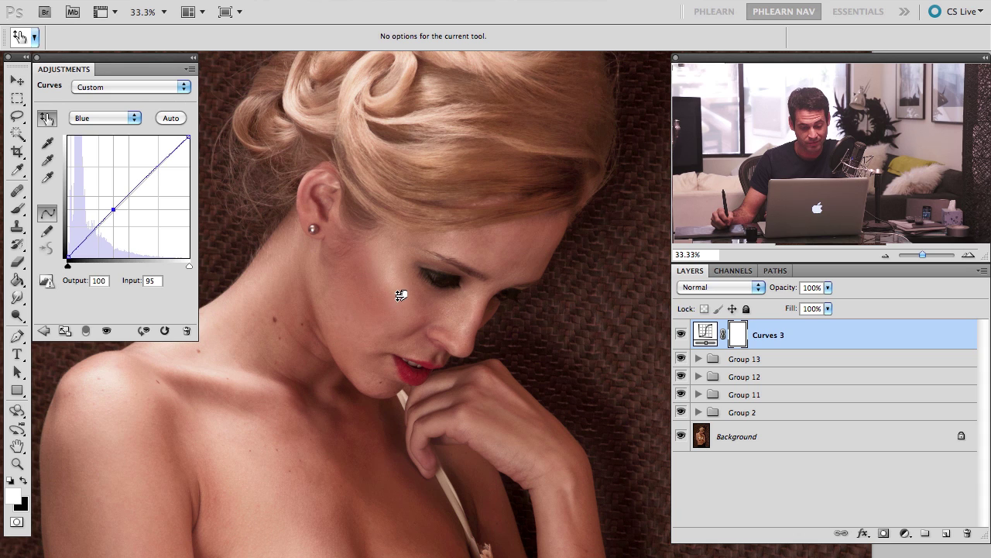
{"action": "left_click_drag", "start_coordinate": [400, 295], "coordinate": [401, 301]}
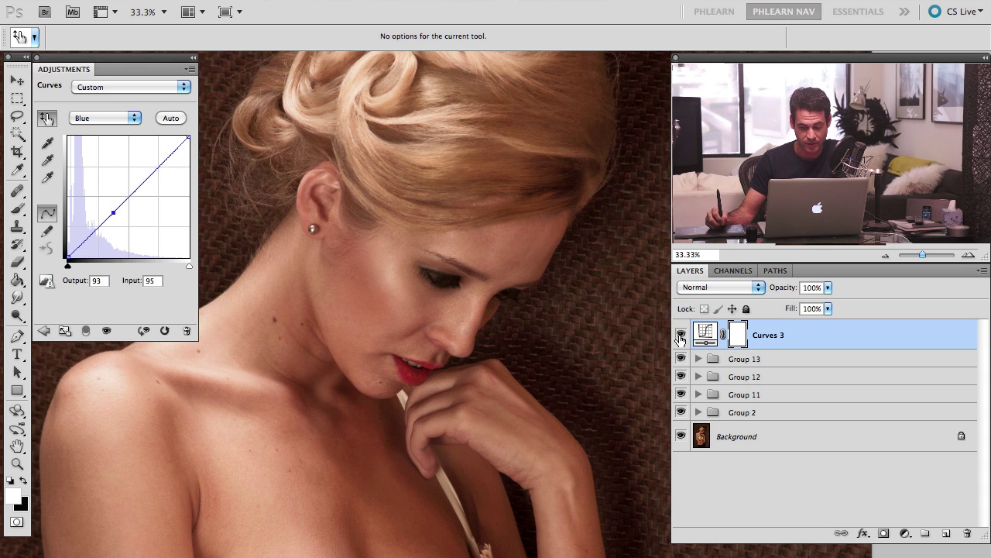
Reduce the Curves 3 layer's opacity to 46%, comparing the portrait with the colour adjustment hidden and shown
{"action": "left_click", "coordinate": [681, 337]}
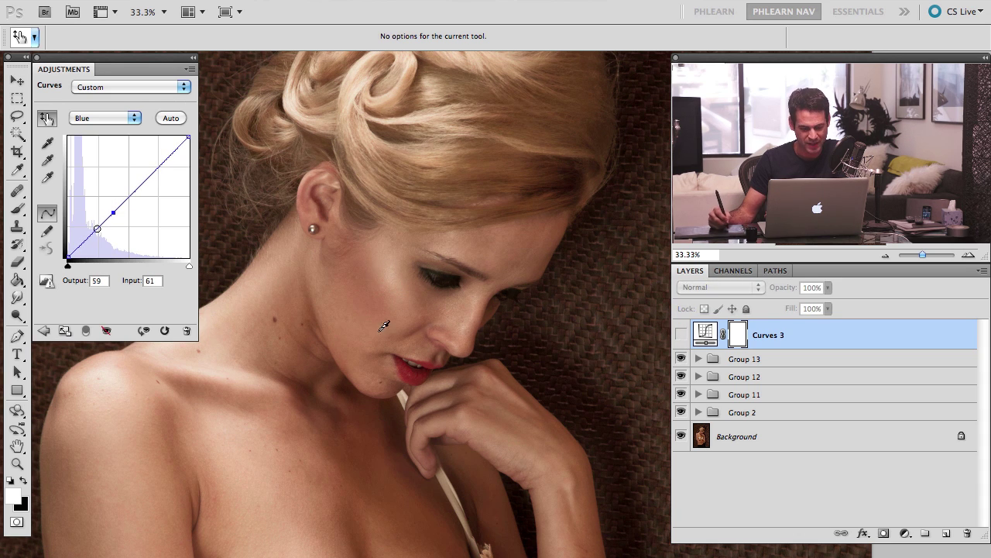
{"action": "left_click", "coordinate": [681, 336]}
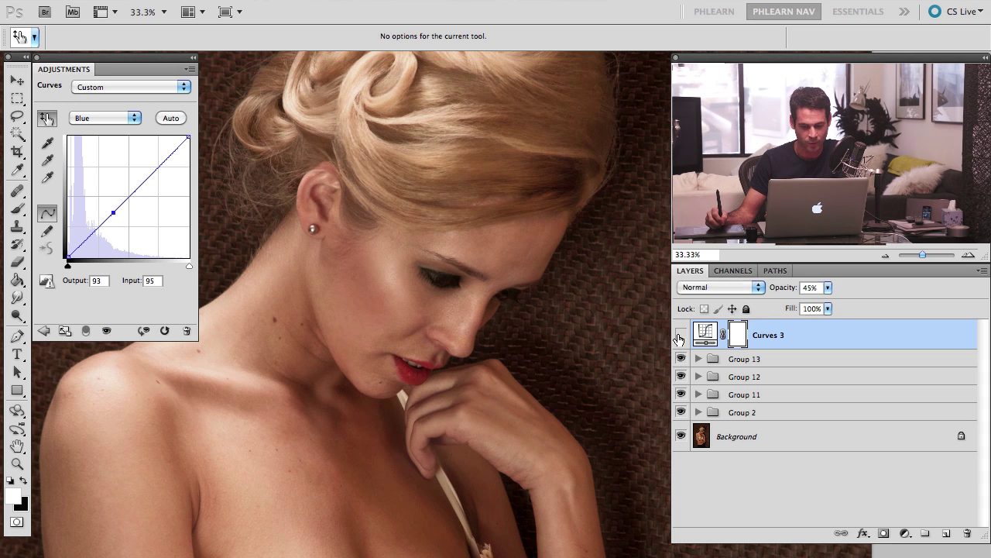
{"action": "left_click", "coordinate": [681, 336]}
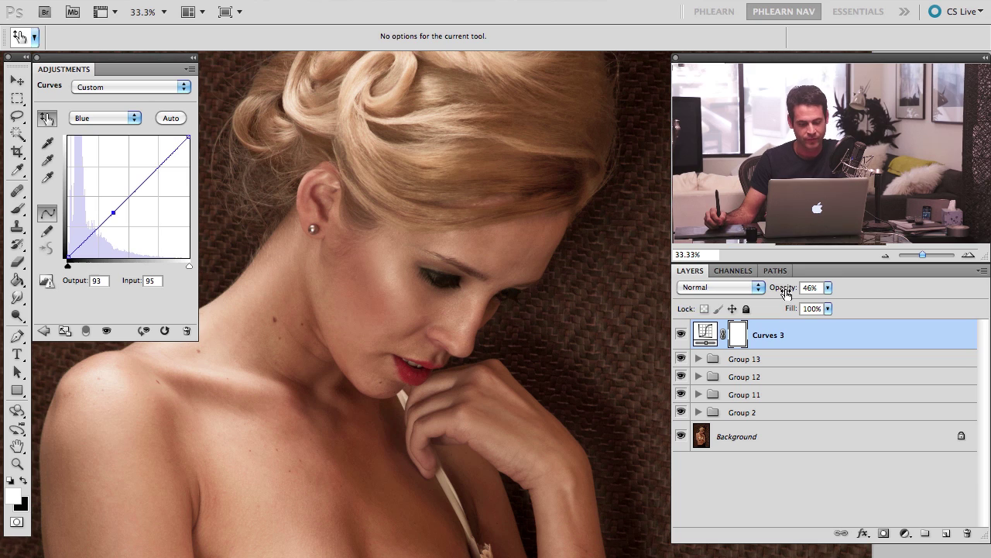
{"action": "left_click", "coordinate": [681, 337]}
{"action": "left_click", "coordinate": [681, 336]}
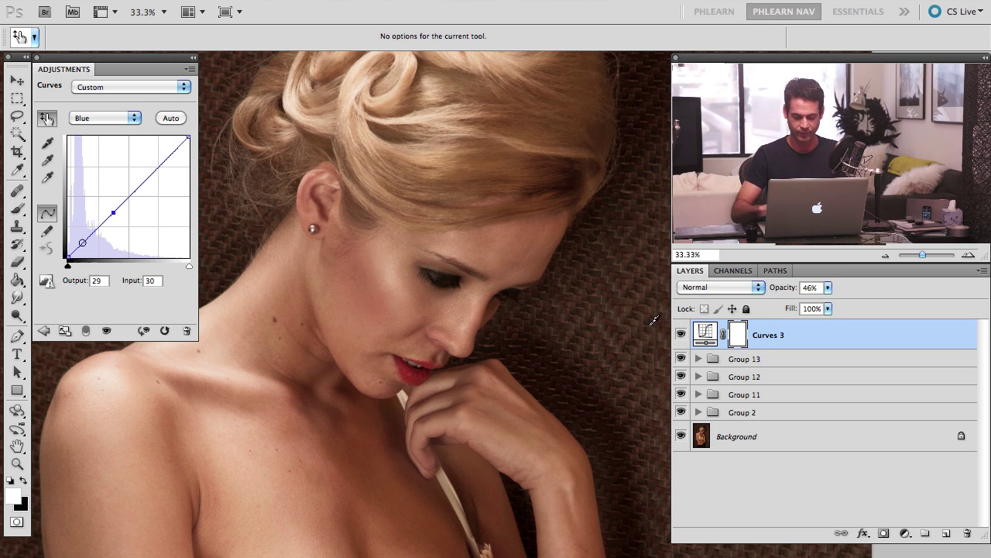
Examine the face and shoulders with Group 13, Group 12 and Group 11 each hidden and shown in turn
{"action": "key", "text": "super+minus"}
{"action": "key", "text": "super+plus"}
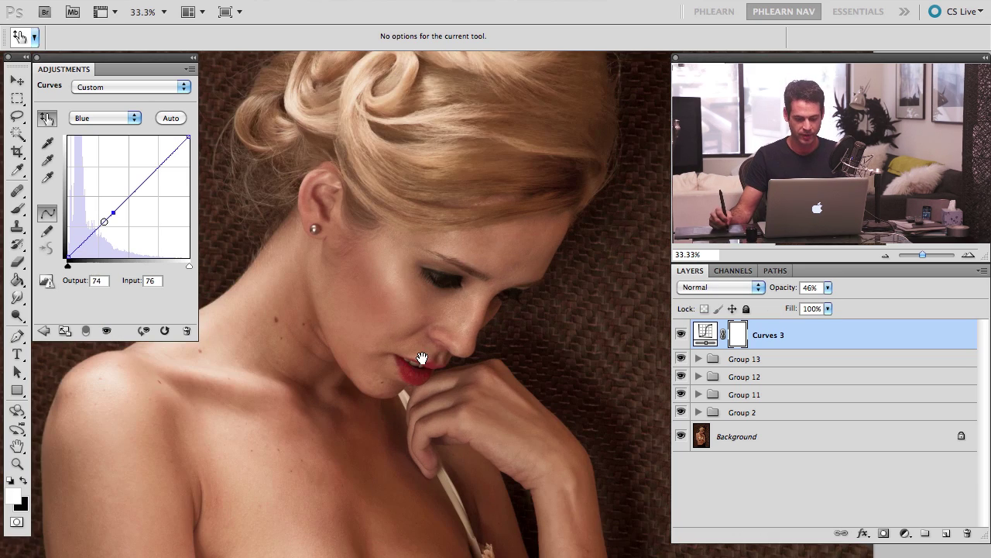
{"action": "left_click_drag", "start_coordinate": [421, 359], "coordinate": [465, 314]}
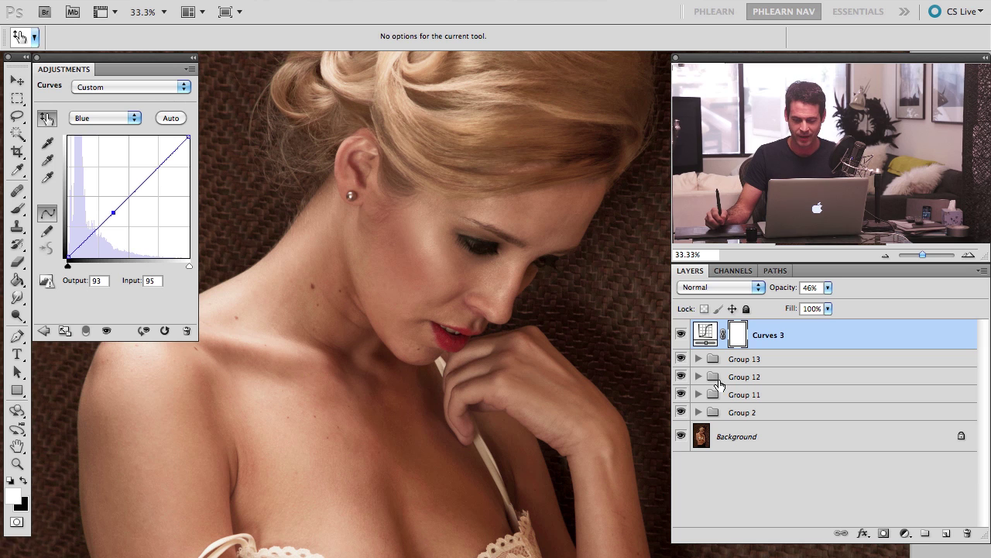
{"action": "left_click", "coordinate": [681, 359]}
{"action": "left_click", "coordinate": [681, 358]}
{"action": "left_click", "coordinate": [681, 377]}
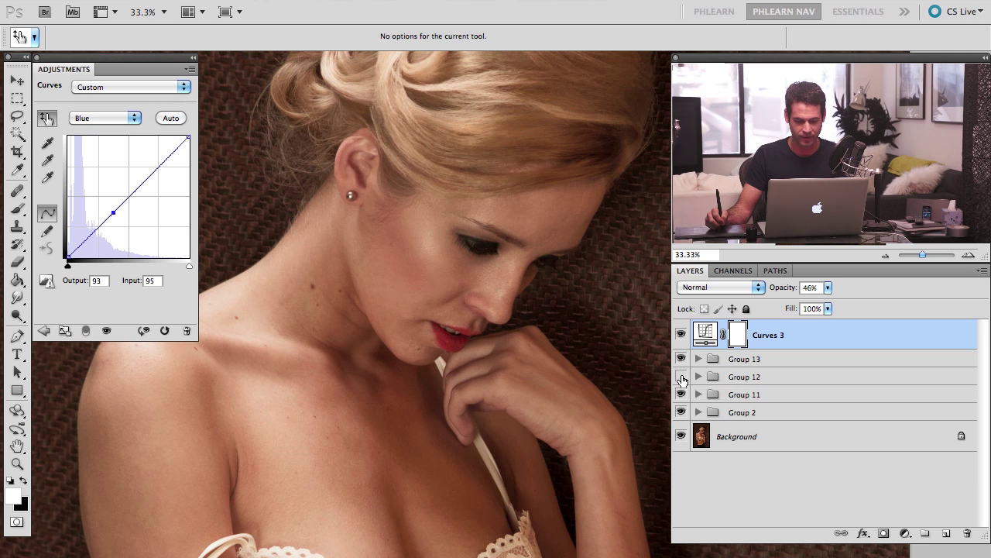
{"action": "left_click", "coordinate": [681, 376]}
{"action": "left_click", "coordinate": [681, 394]}
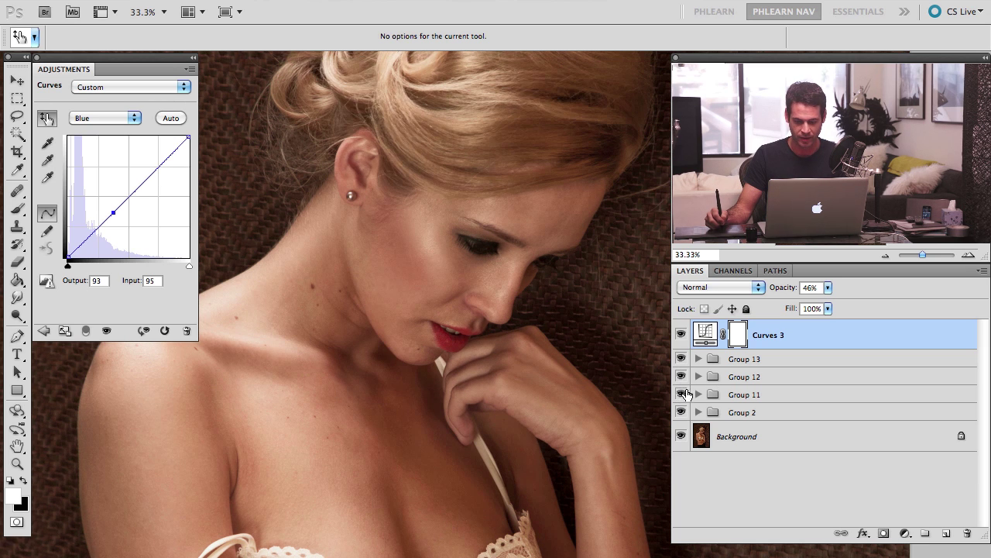
{"action": "left_click", "coordinate": [681, 394]}
Group Curves 3 with Group 13 and Group 12, and lower the new group's opacity to 72%
{"action": "left_click", "coordinate": [760, 378], "text": "shift"}
{"action": "key", "text": "ctrl+g"}
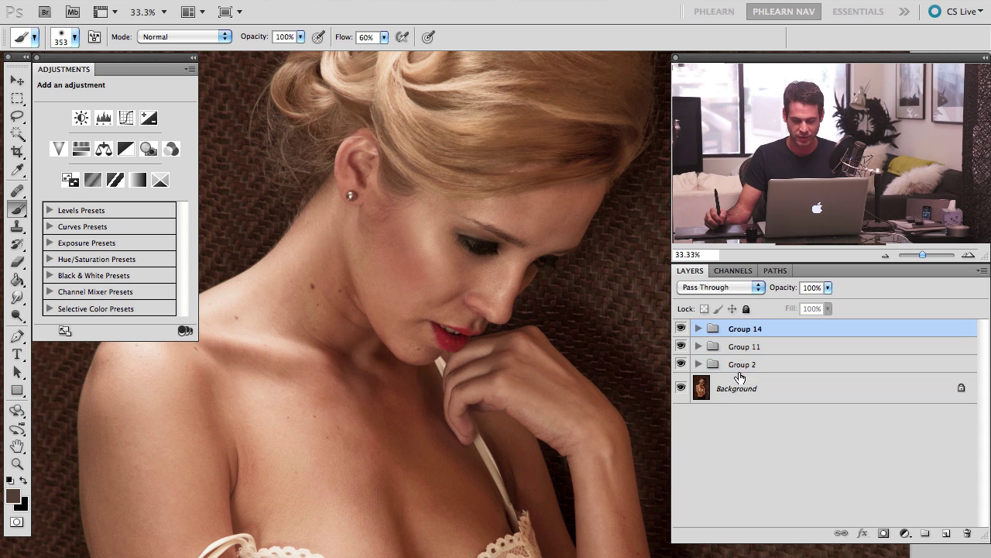
{"action": "left_click", "coordinate": [680, 329]}
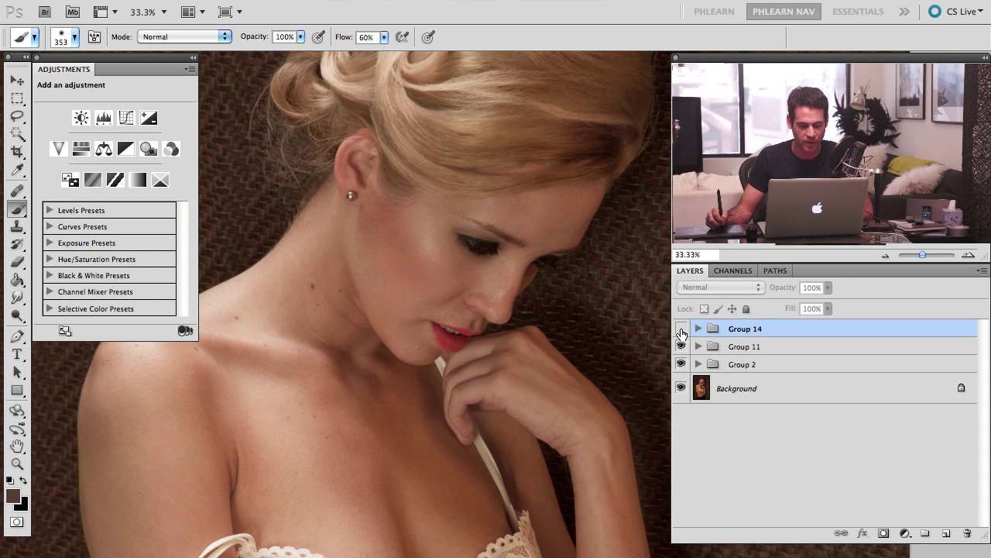
{"action": "left_click", "coordinate": [681, 329]}
{"action": "left_click", "coordinate": [680, 329]}
{"action": "left_click", "coordinate": [681, 329]}
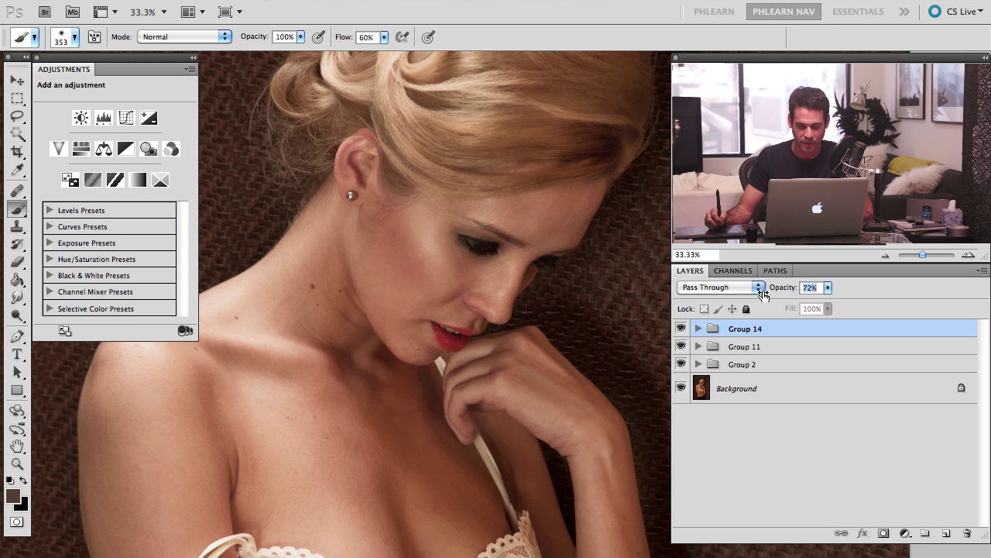
Compare the portrait before and after by repeatedly hiding and showing Group 14 at its reduced opacity
{"action": "left_click", "coordinate": [681, 329]}
{"action": "left_click", "coordinate": [681, 329]}
{"action": "left_click", "coordinate": [681, 330]}
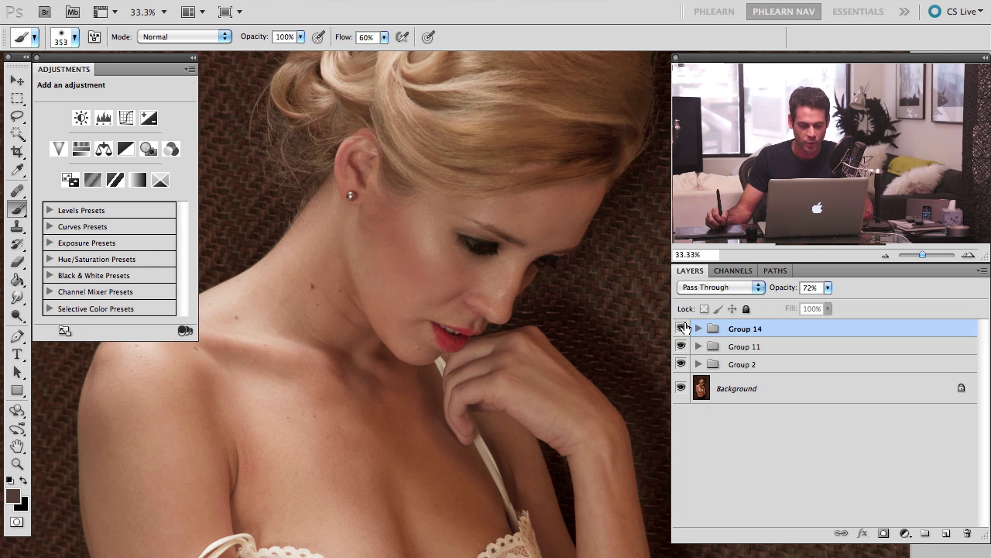
{"action": "left_click", "coordinate": [681, 330]}
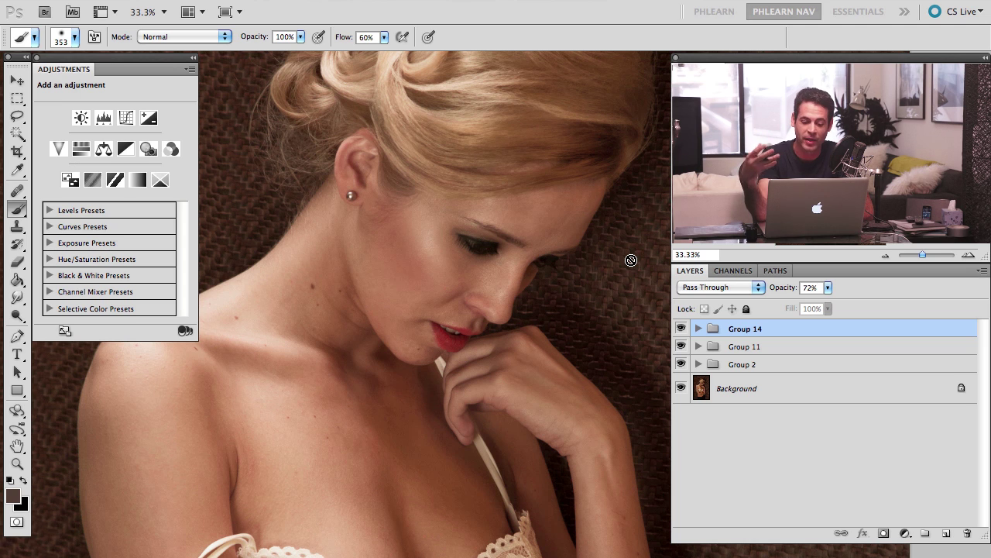
{"action": "left_click", "coordinate": [681, 328]}
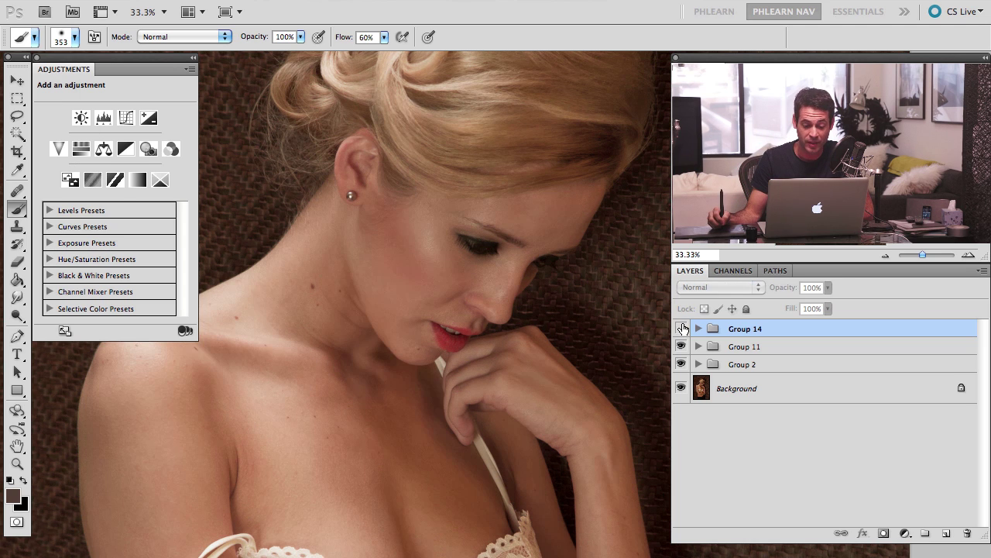
{"action": "left_click", "coordinate": [681, 328]}
{"action": "left_click", "coordinate": [682, 328]}
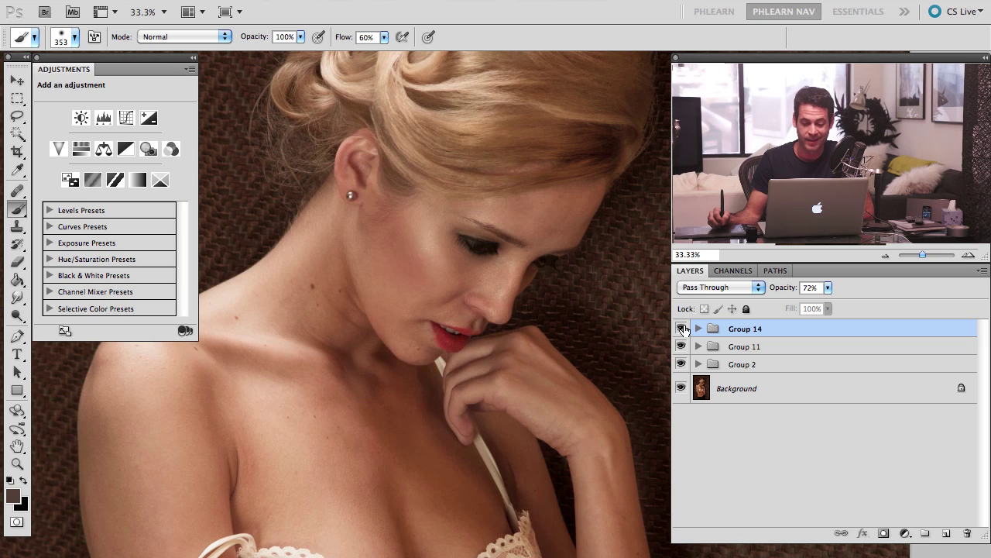
{"action": "left_click", "coordinate": [681, 328]}
{"action": "left_click", "coordinate": [682, 327]}
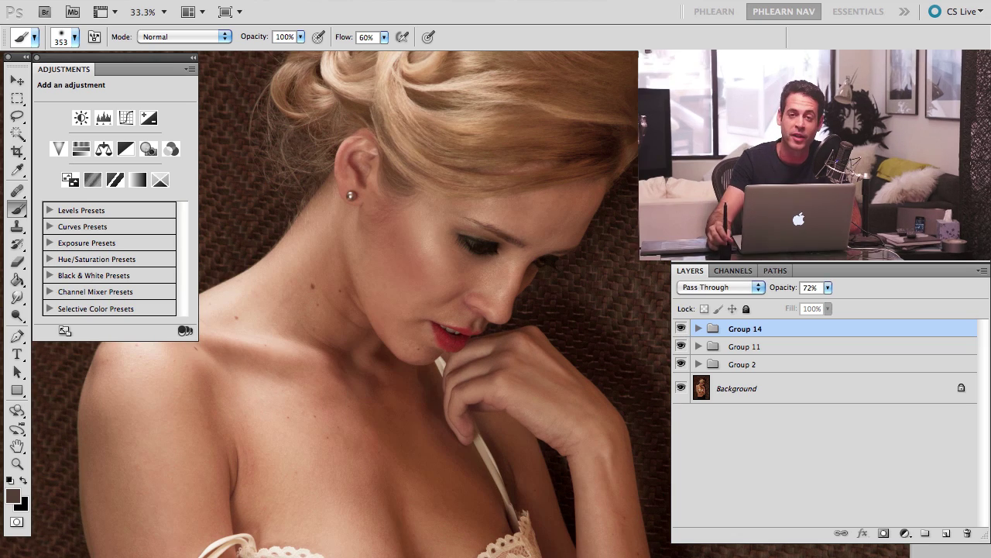